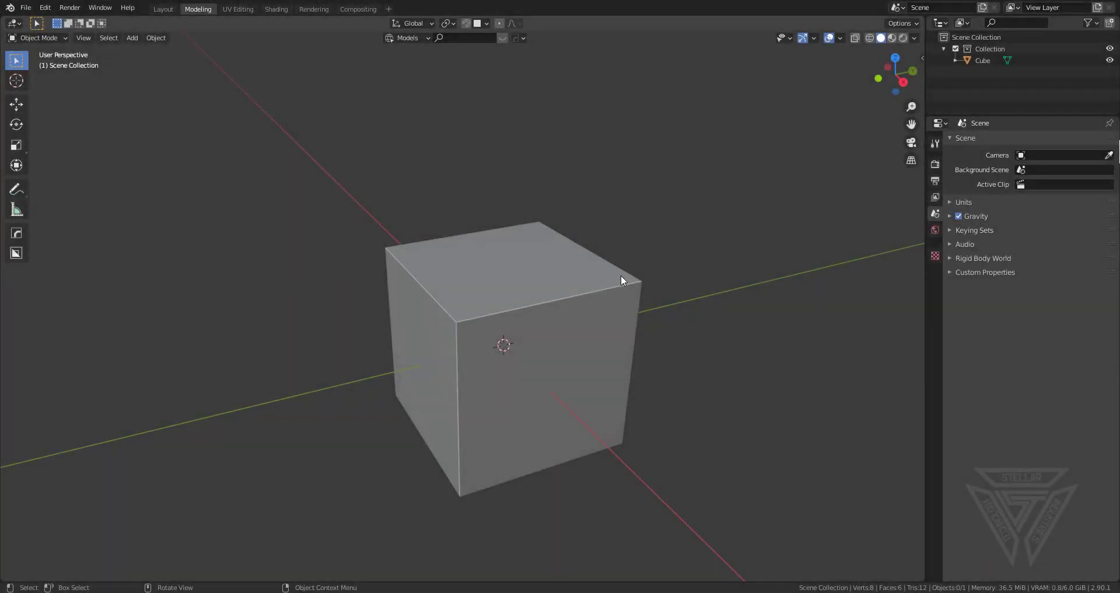
Step: Orbit around Blender's default cube and select it
middle_drag(622, 279, 537, 302)
click(544, 313)
Step: In Edit Mode, select the cube's top, right and a third adjoining face
key(Tab)
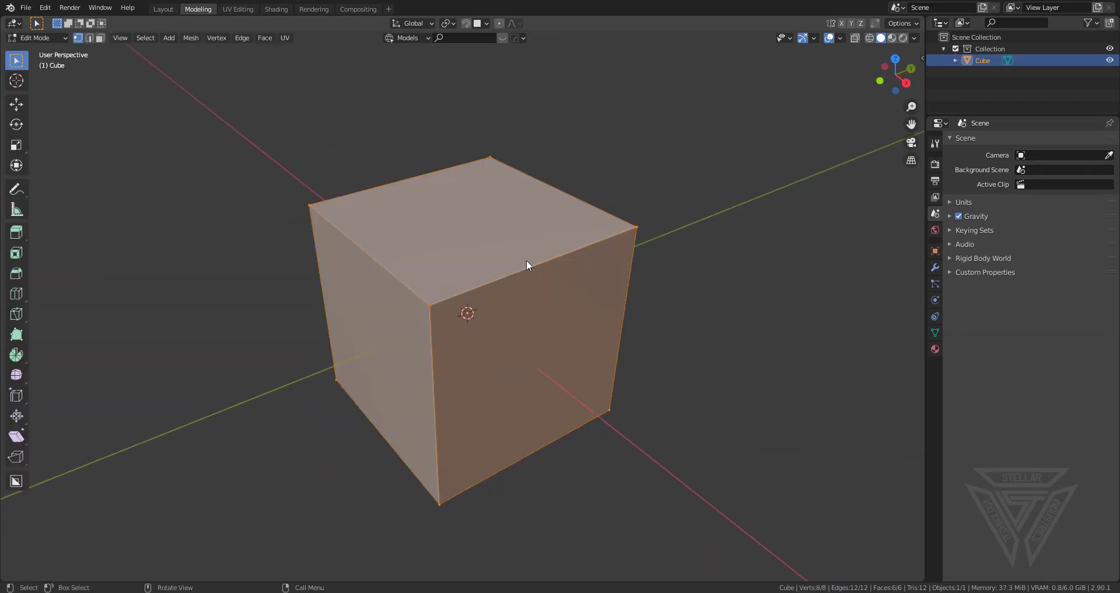
click(455, 221)
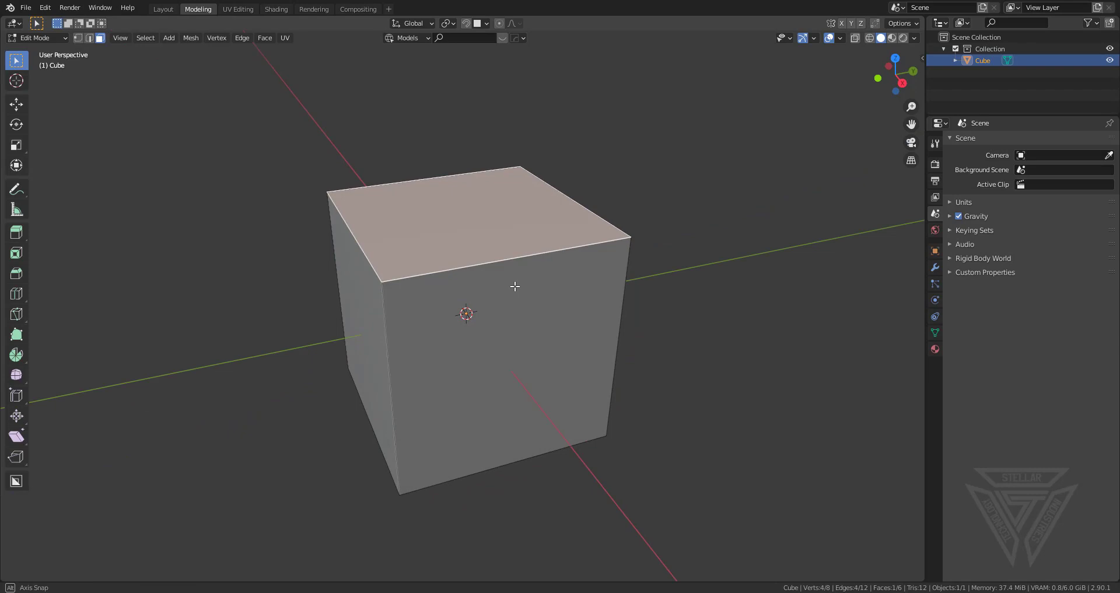
middle_drag(513, 287, 575, 374)
shift+click(545, 283)
shift+click(522, 360)
Step: Extract the three selected faces into a new object, Cube_Piece, via HOps Curve/Extract
key(q)
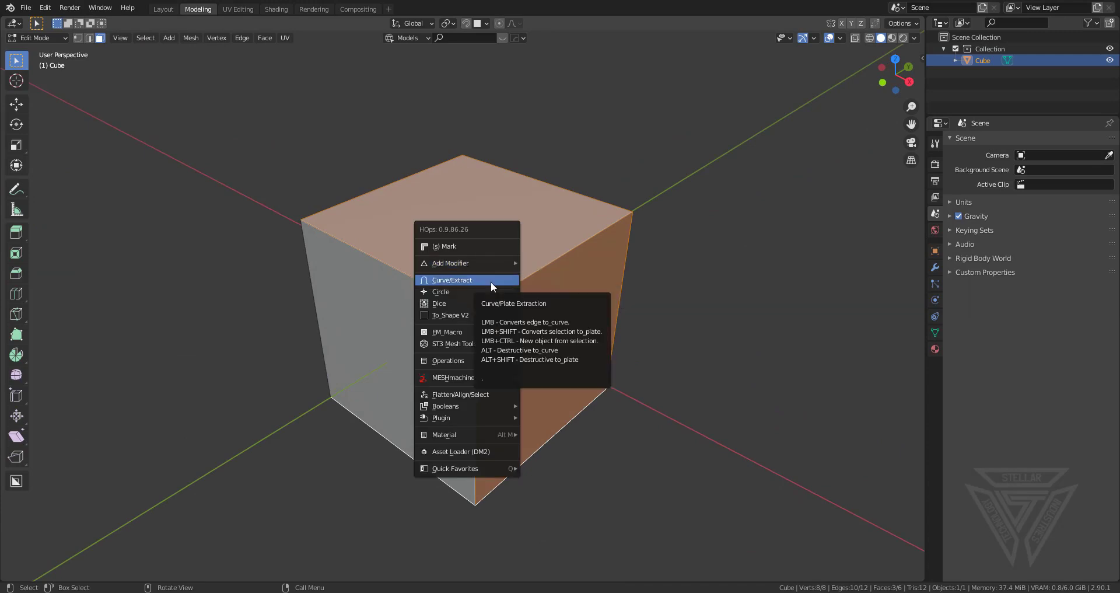
key(ctrl)
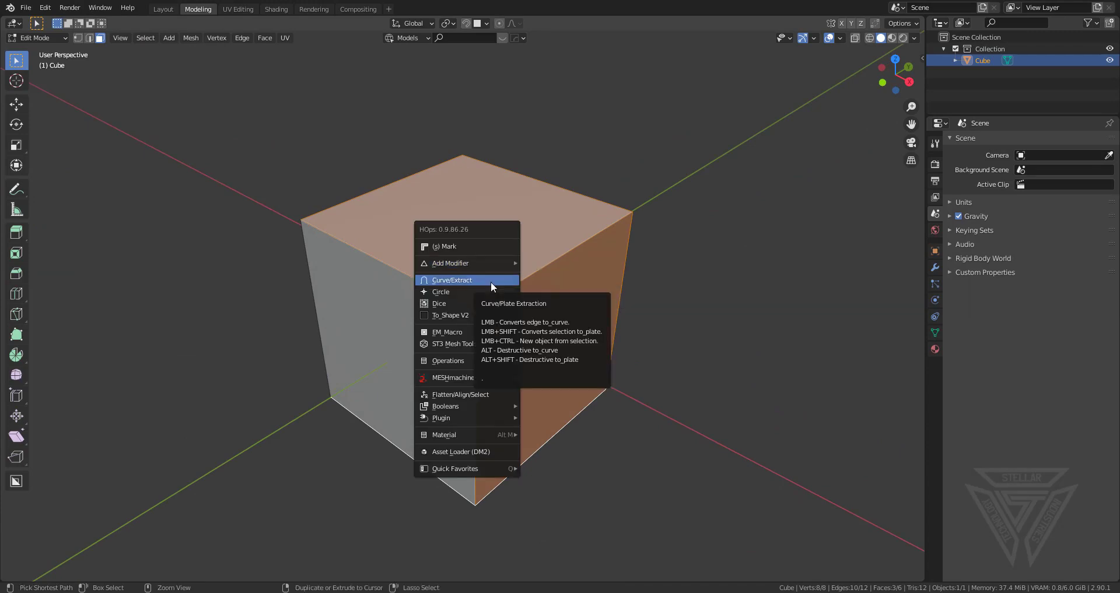
ctrl+click(459, 278)
scroll(594, 328, up, 3)
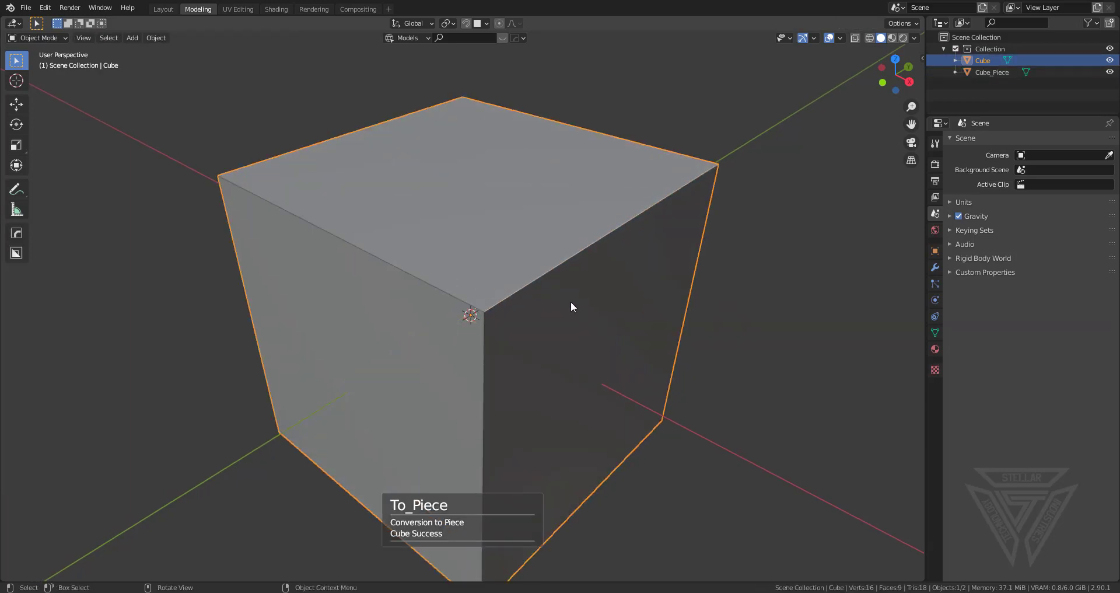
scroll(570, 301, down, 3)
Step: Move the cube aside to inspect the piece, undo the move, and select Cube_Piece
key(g)
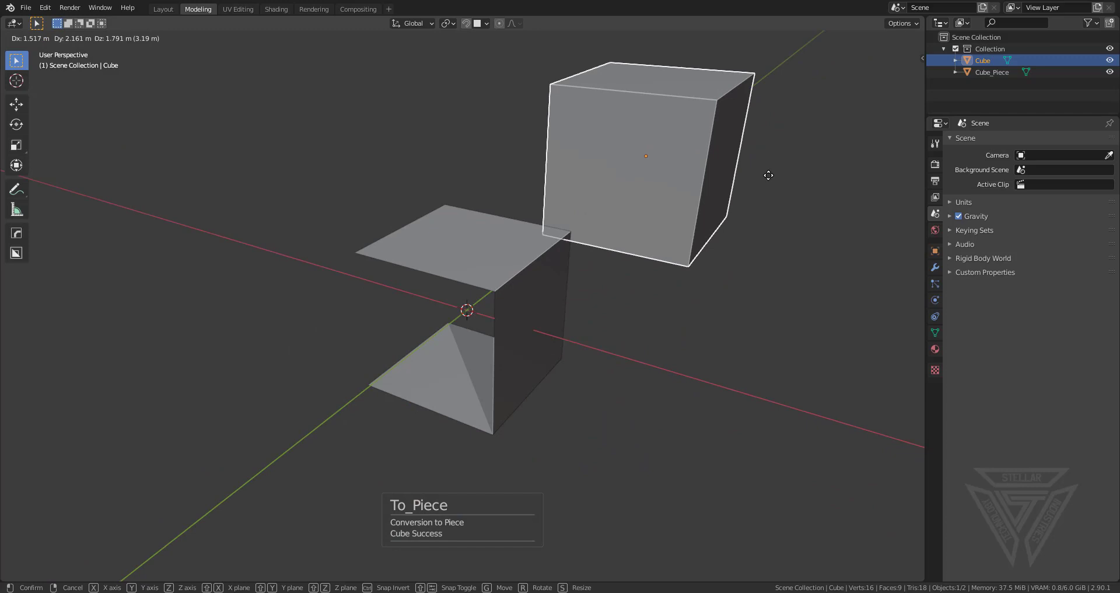
click(753, 183)
middle_drag(479, 304, 581, 289)
key(ctrl+z)
scroll(575, 341, up, 2)
click(471, 317)
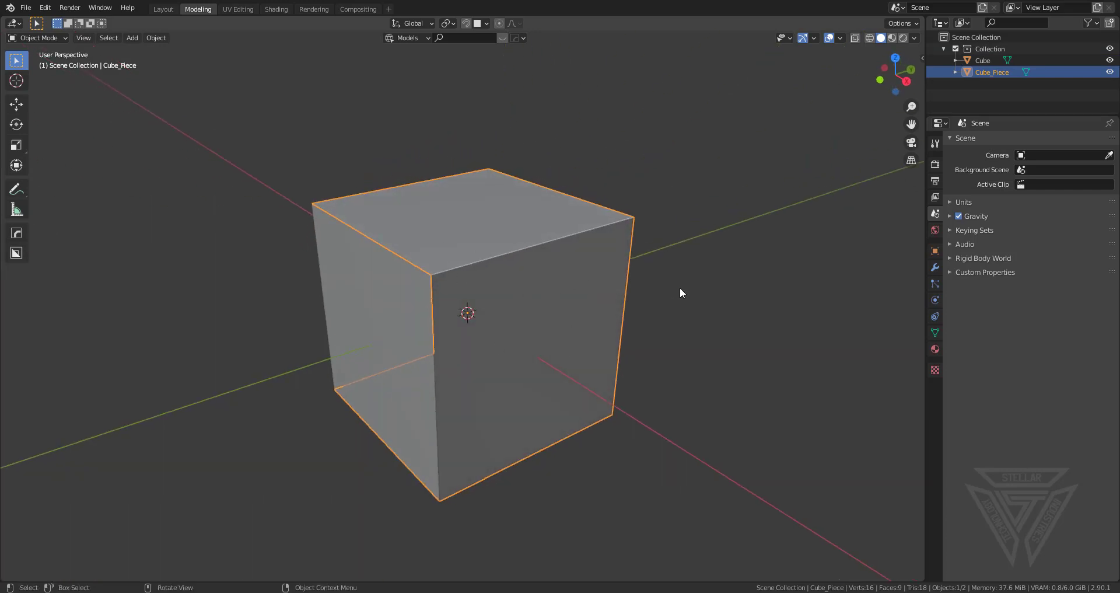
Step: Enable the Screencast Keys overlay from the sidebar's Screencast Keys tab
key(n)
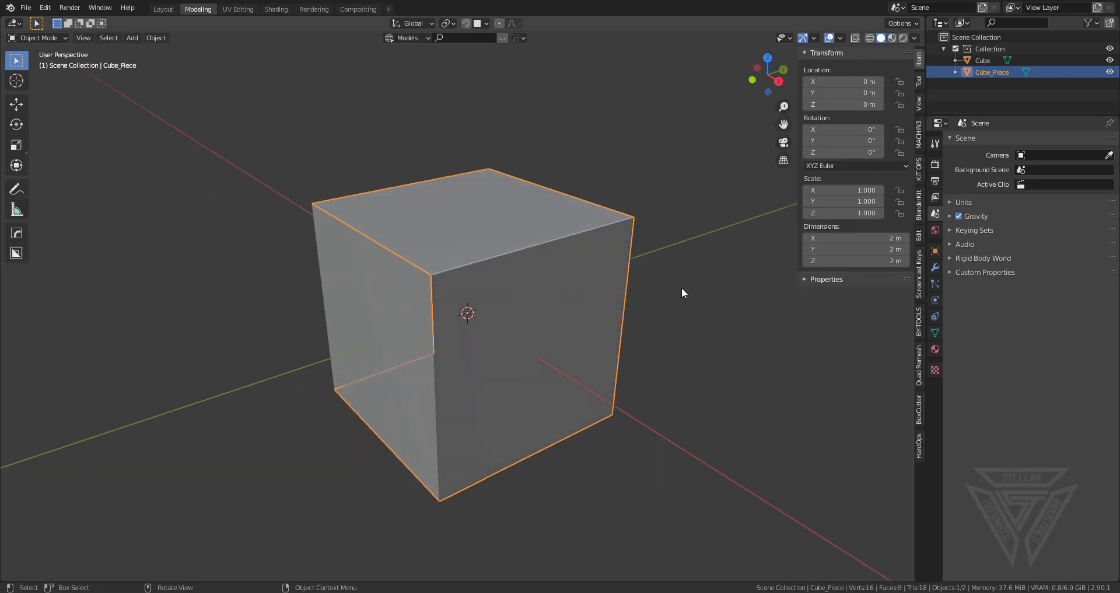
click(919, 282)
click(811, 54)
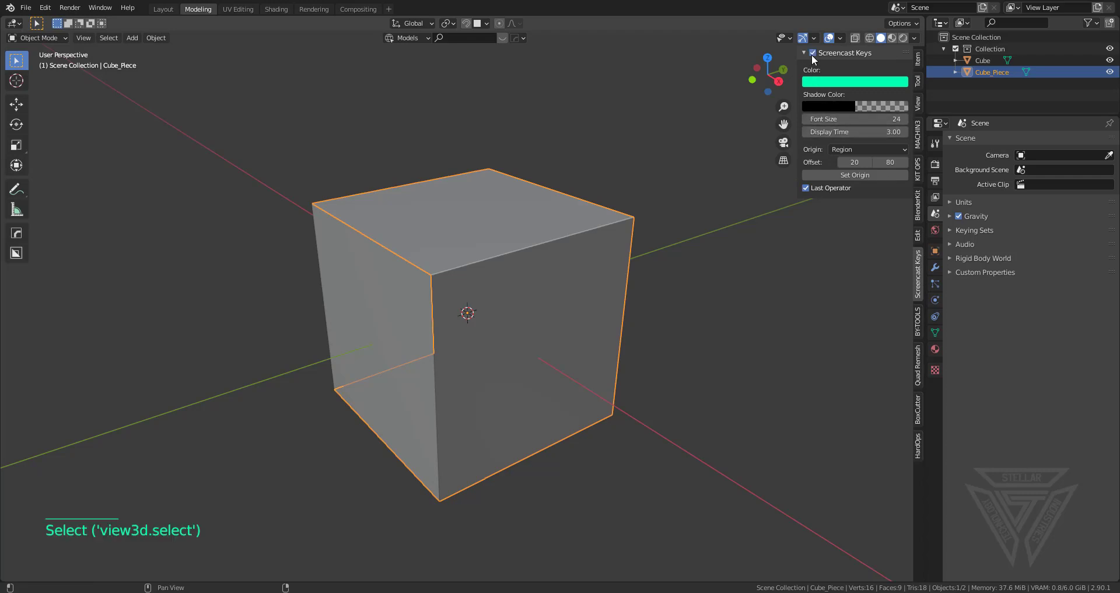
key(n)
scroll(588, 299, up, 2)
scroll(599, 315, down, 1)
middle_drag(588, 299, 514, 275)
scroll(598, 315, down, 2)
scroll(500, 299, up, 2)
scroll(496, 285, down, 1)
key(Tab)
key(Tab)
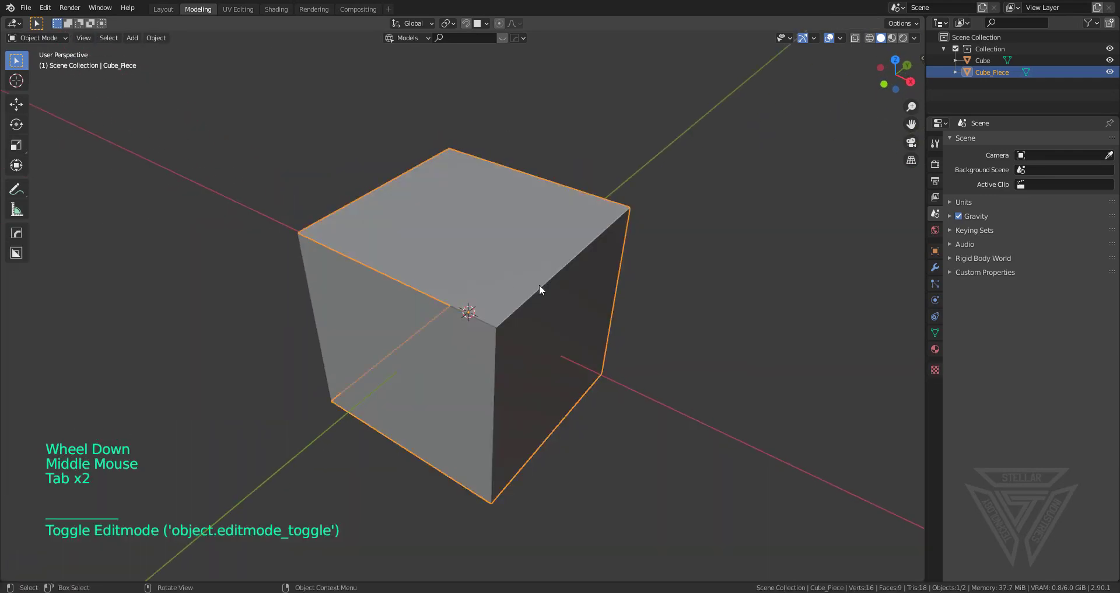
Step: Dice Cube_Piece with MeshTools > Dice, adding X and Z cuts at 42 segments
key(q)
mouse_move(528, 369)
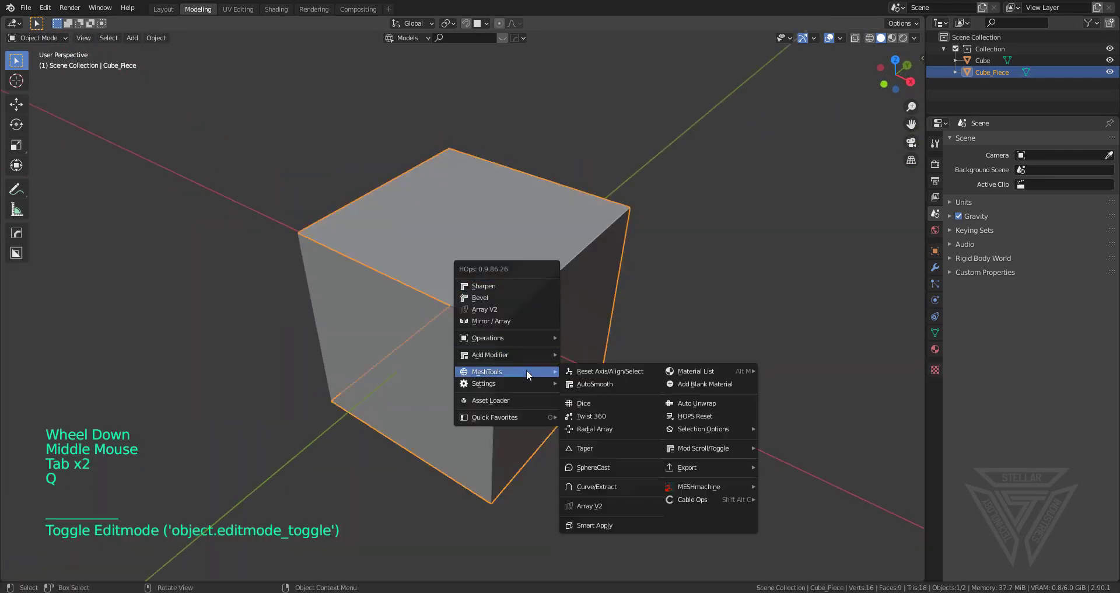
click(593, 402)
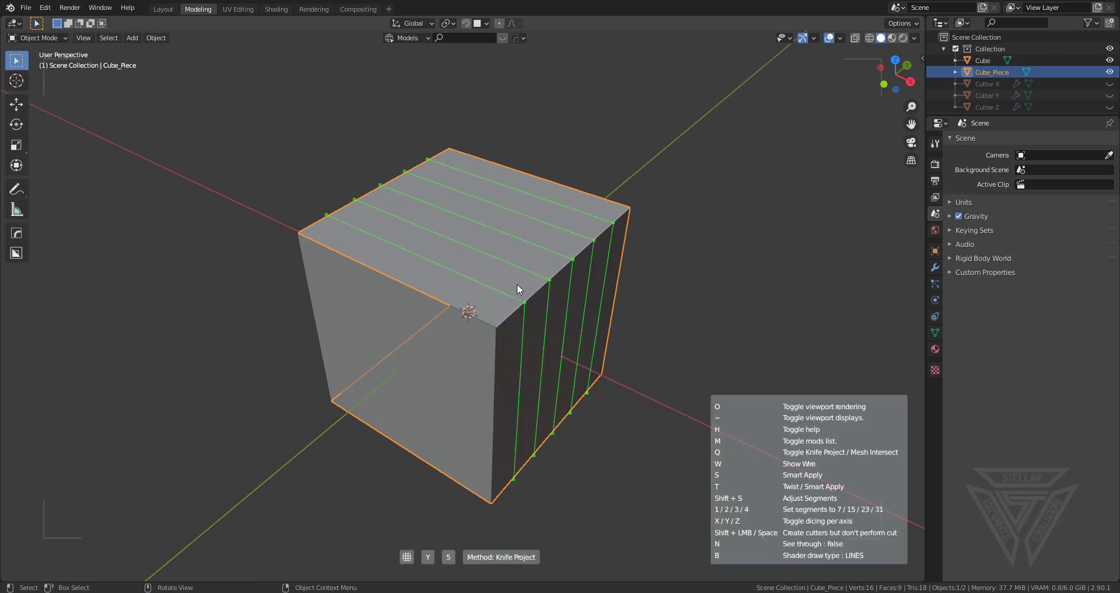
key(x)
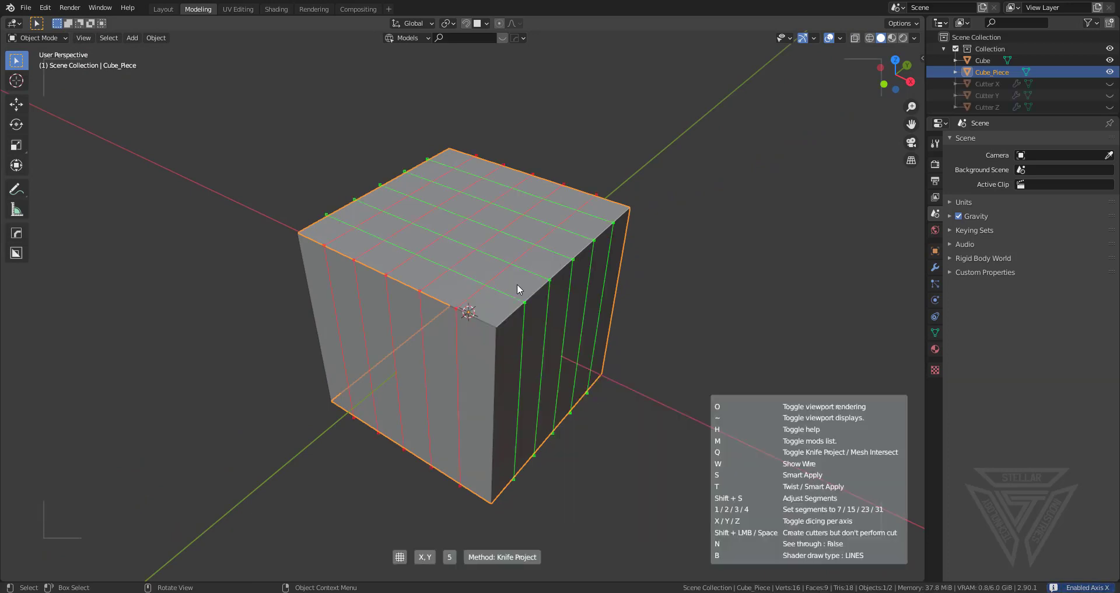
key(z)
scroll(517, 283, up, 12)
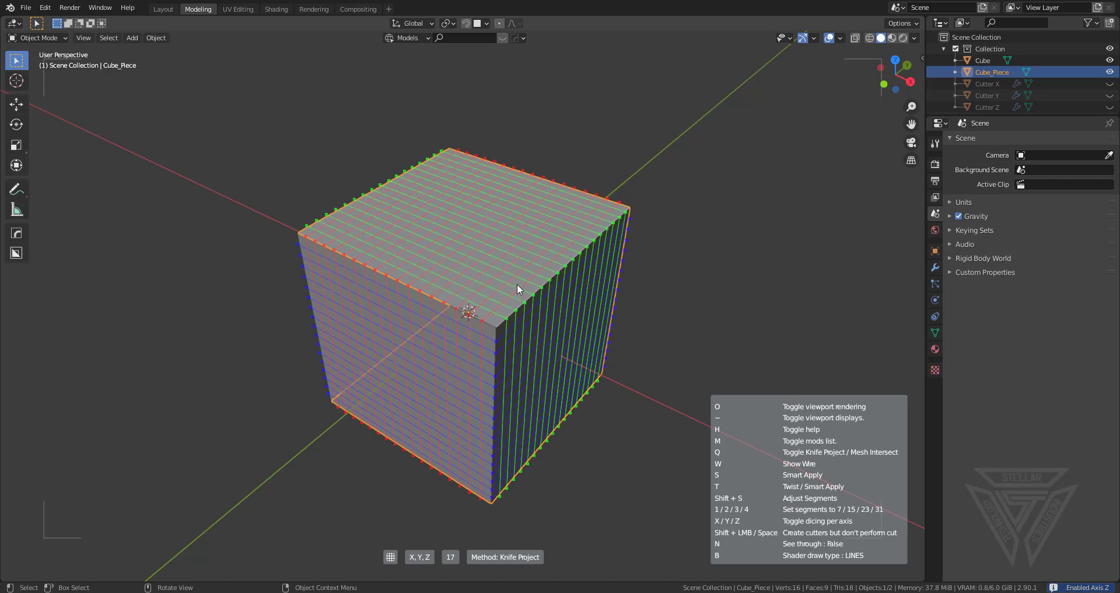
scroll(517, 283, up, 18)
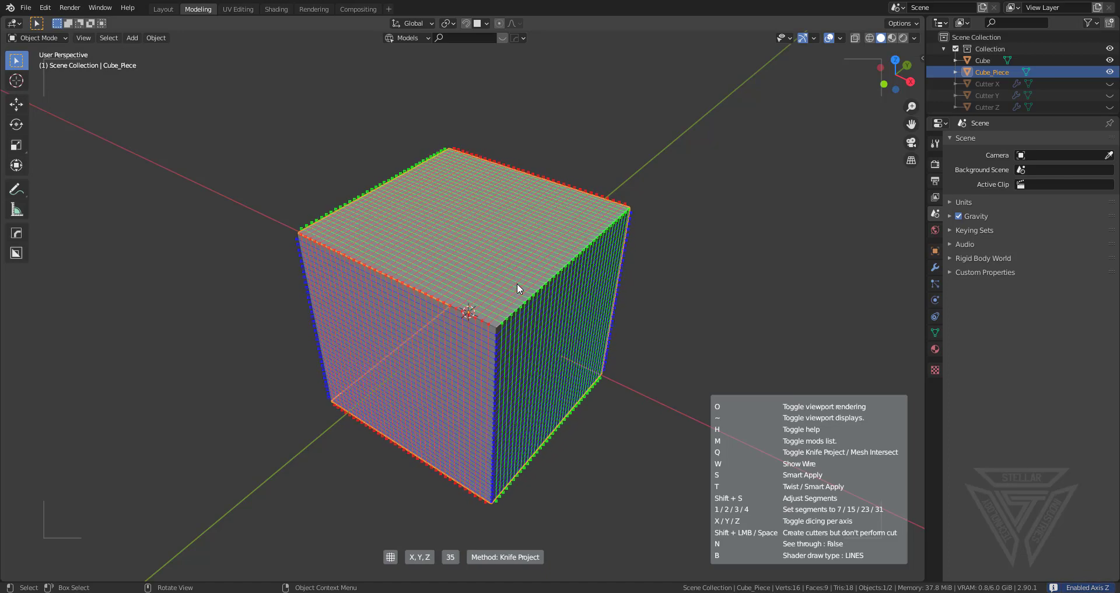
scroll(517, 283, up, 7)
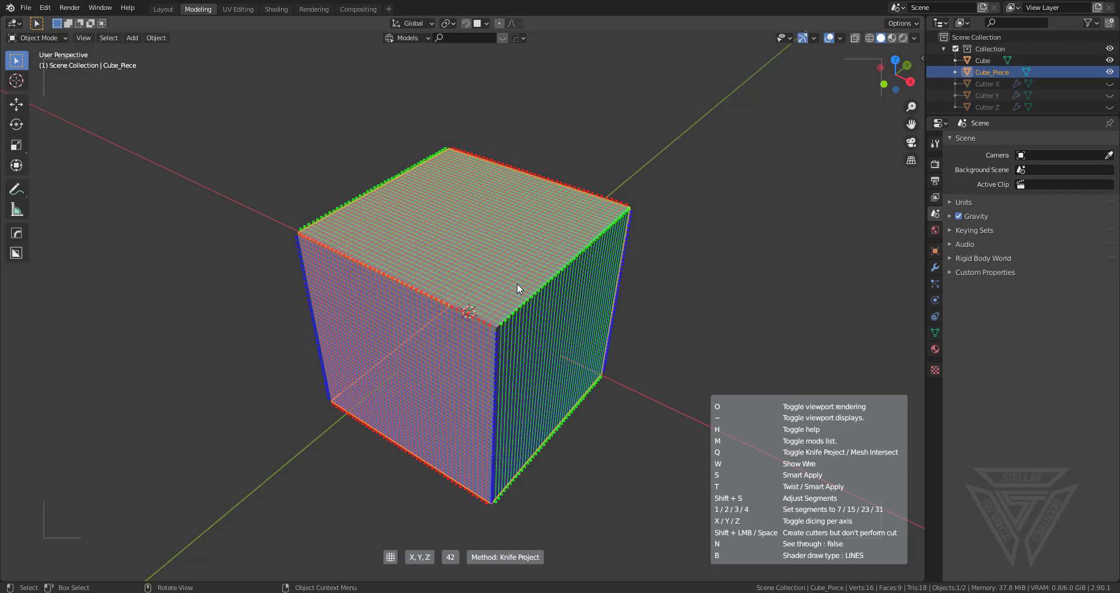
click(517, 283)
Step: Inspect the diced grid mesh in Edit Mode, then return to Object Mode
scroll(519, 284, up, 2)
middle_drag(563, 312, 463, 268)
scroll(474, 323, down, 3)
scroll(572, 346, up, 2)
shift+scroll(572, 347, up, 1)
key(Tab)
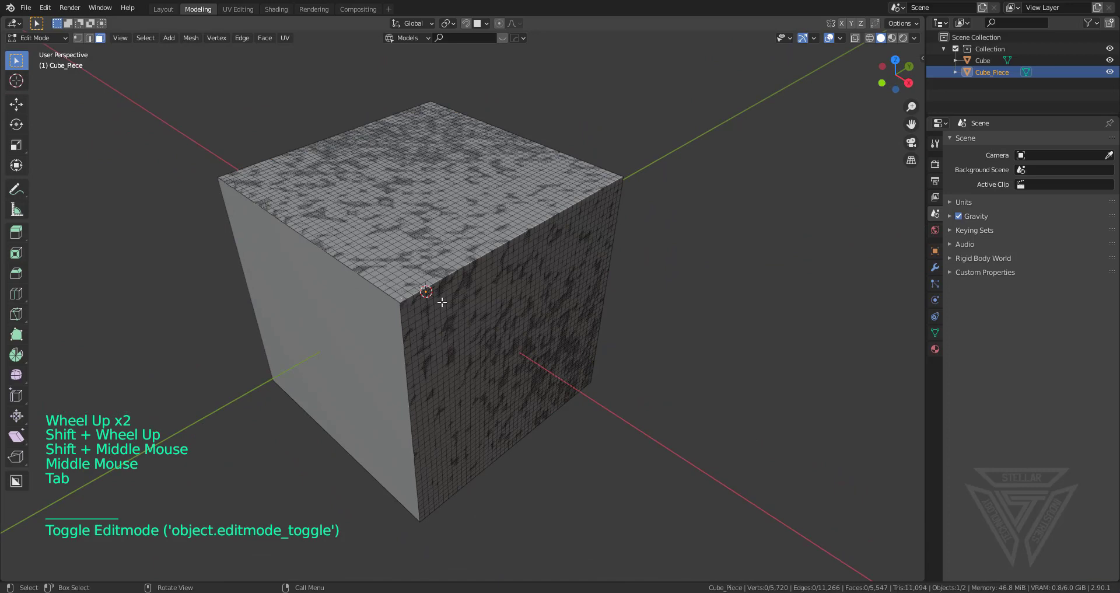
key(Tab)
middle_drag(615, 288, 617, 281)
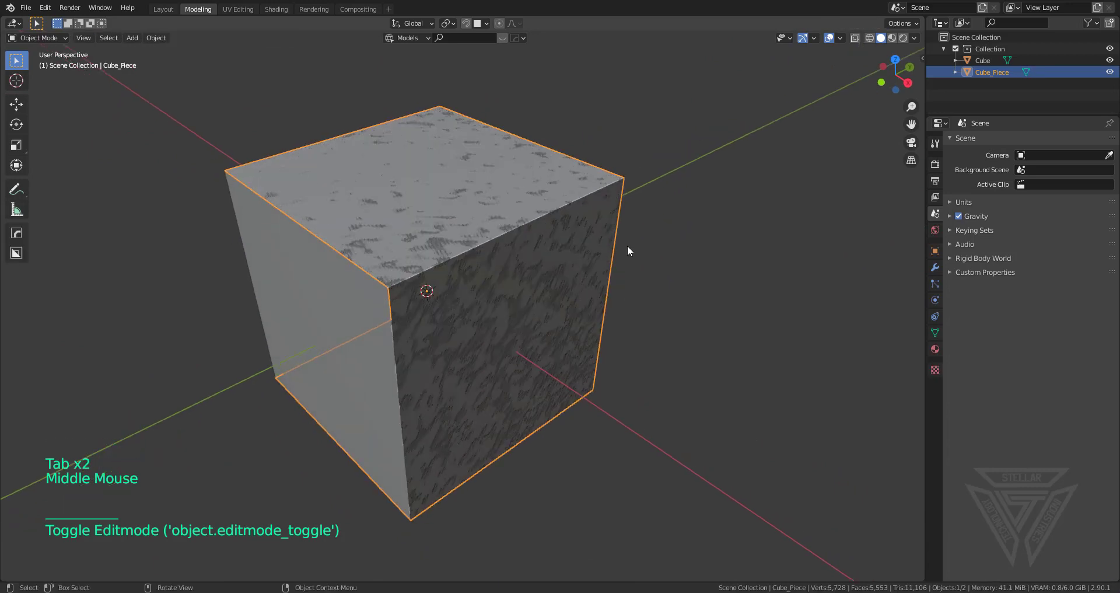
Step: Sharpen Cube_Piece's edges with the HOps Sharpen operation
key(ctrl+grave)
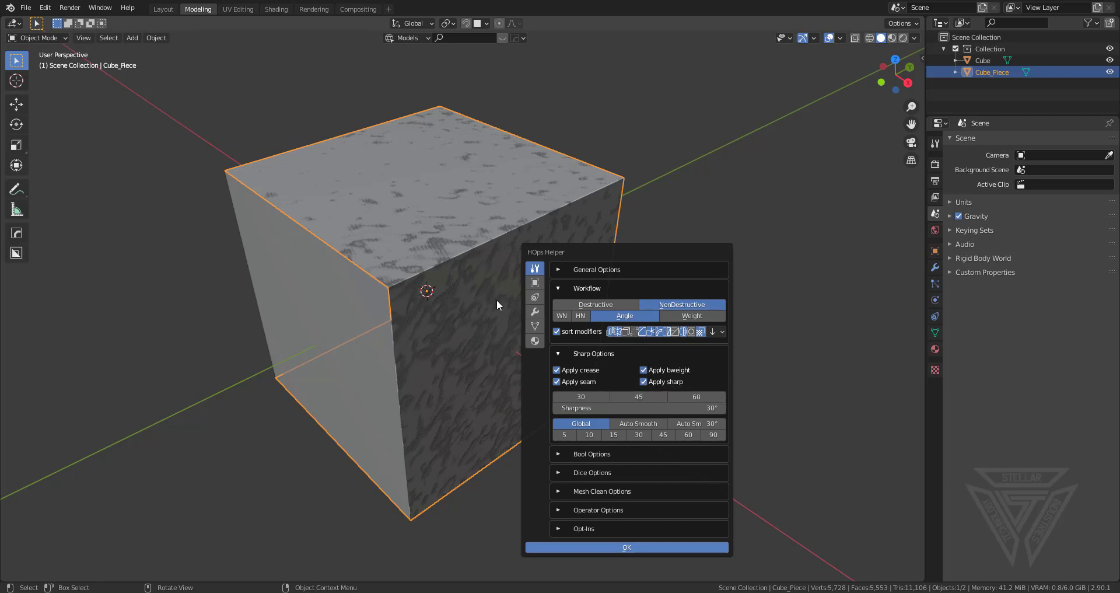
key(q)
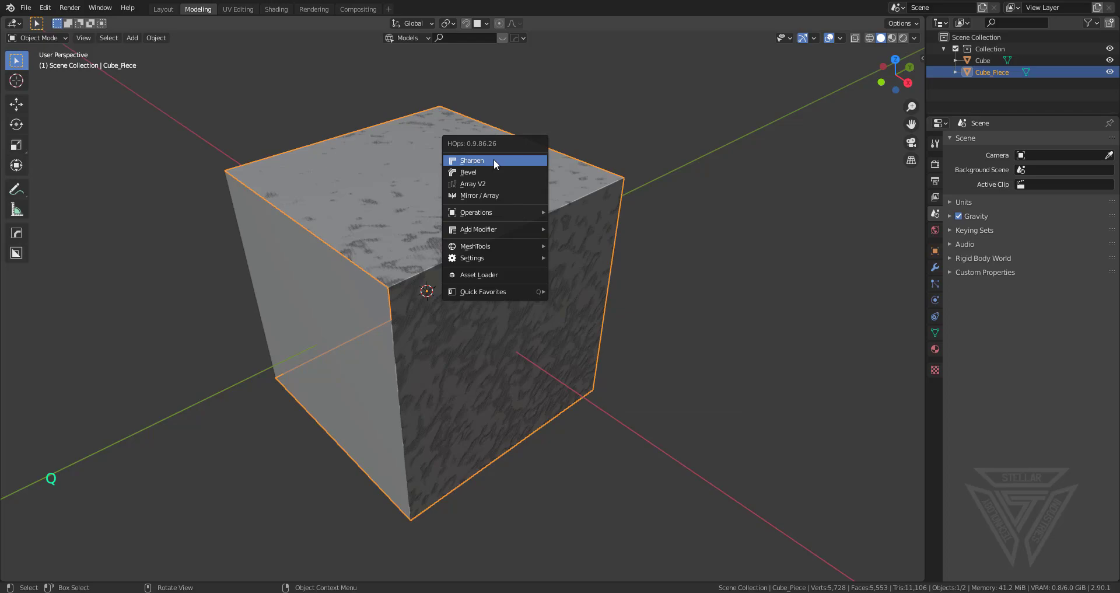
click(494, 159)
Step: Check the sharpened edges in Edit Mode, then bring up HOps Add Modifier
key(Tab)
scroll(493, 175, up, 3)
middle_drag(493, 175, 425, 260)
scroll(310, 324, down, 4)
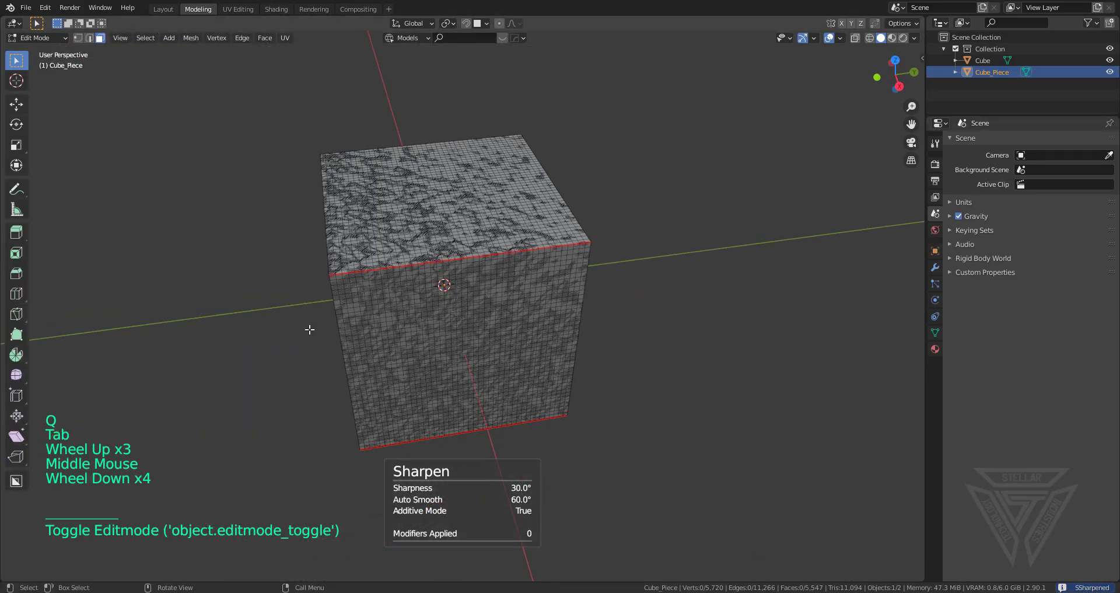
middle_drag(310, 325, 492, 272)
key(Tab)
key(q)
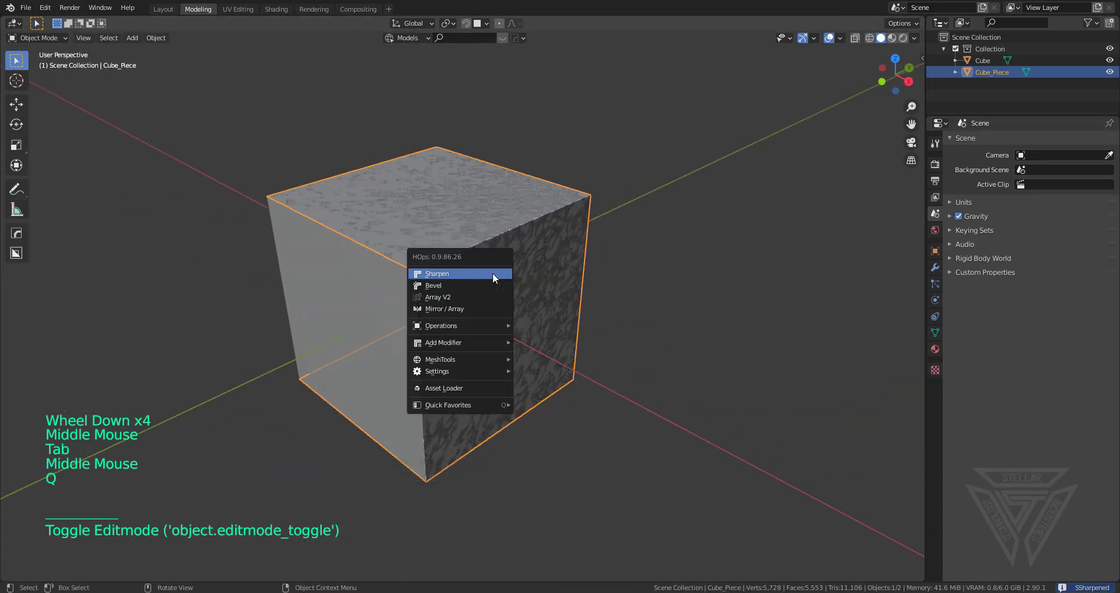
mouse_move(480, 344)
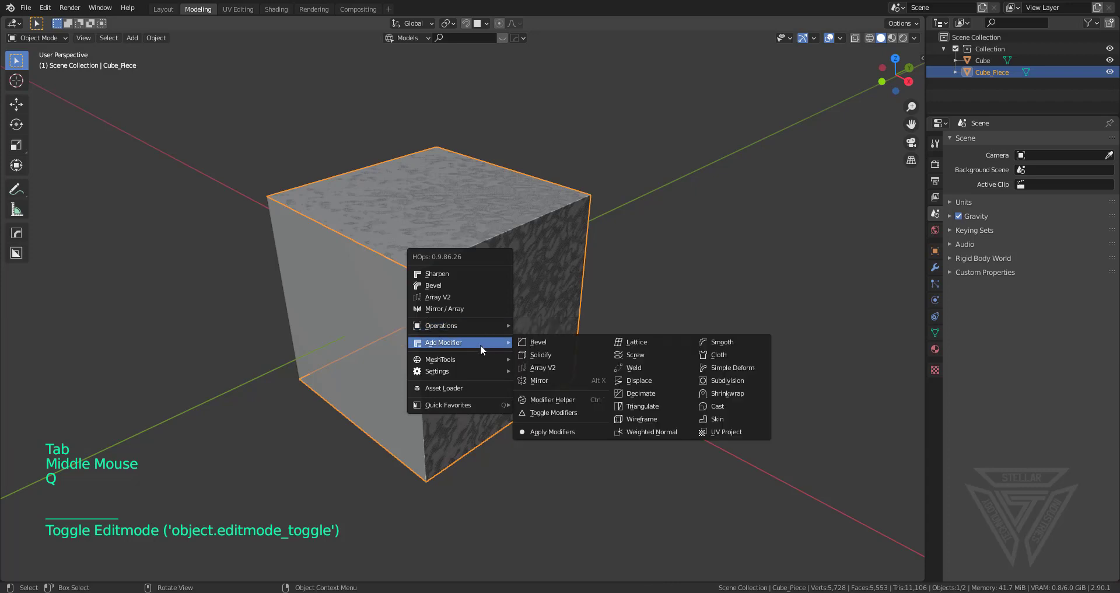
Step: Add a Cloth modifier to Cube_Piece and play the simulation in the timeline workspace
click(709, 354)
click(163, 9)
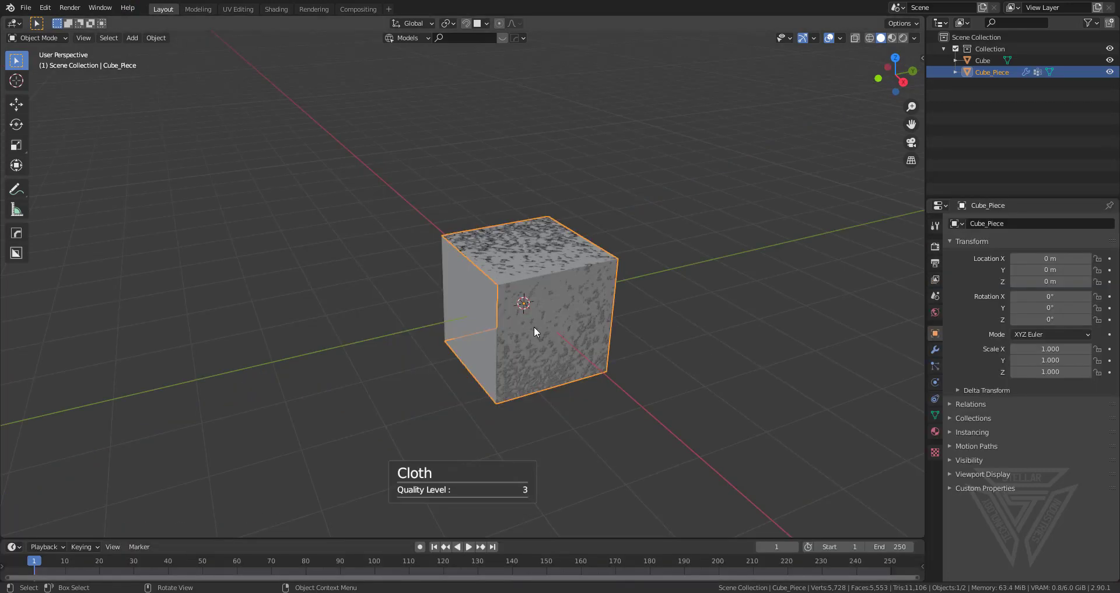
middle_drag(533, 327, 558, 322)
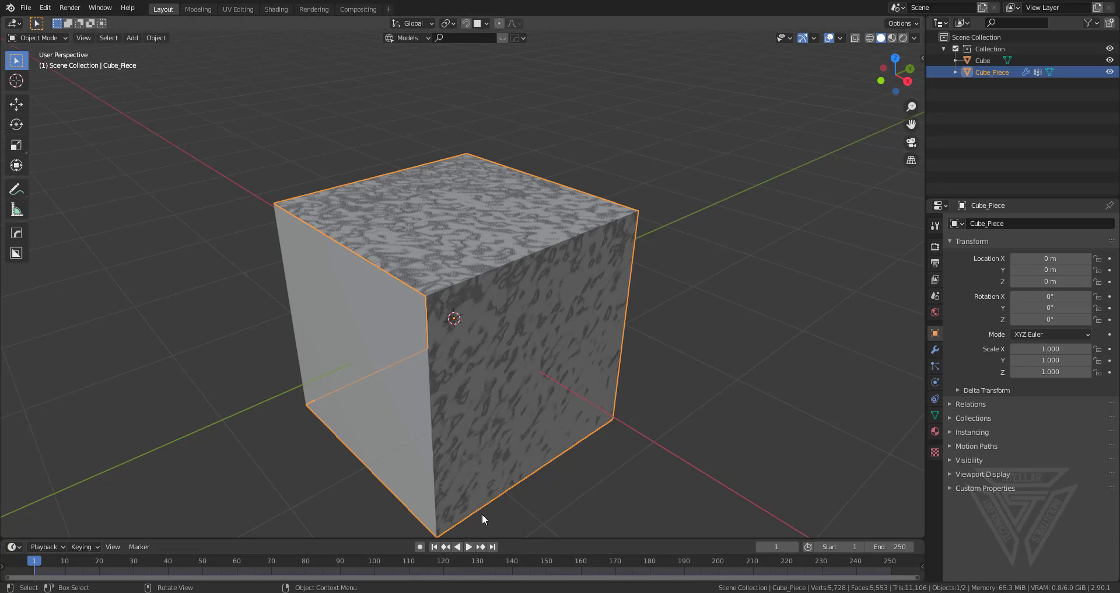
click(469, 547)
middle_drag(582, 321, 541, 246)
key(space)
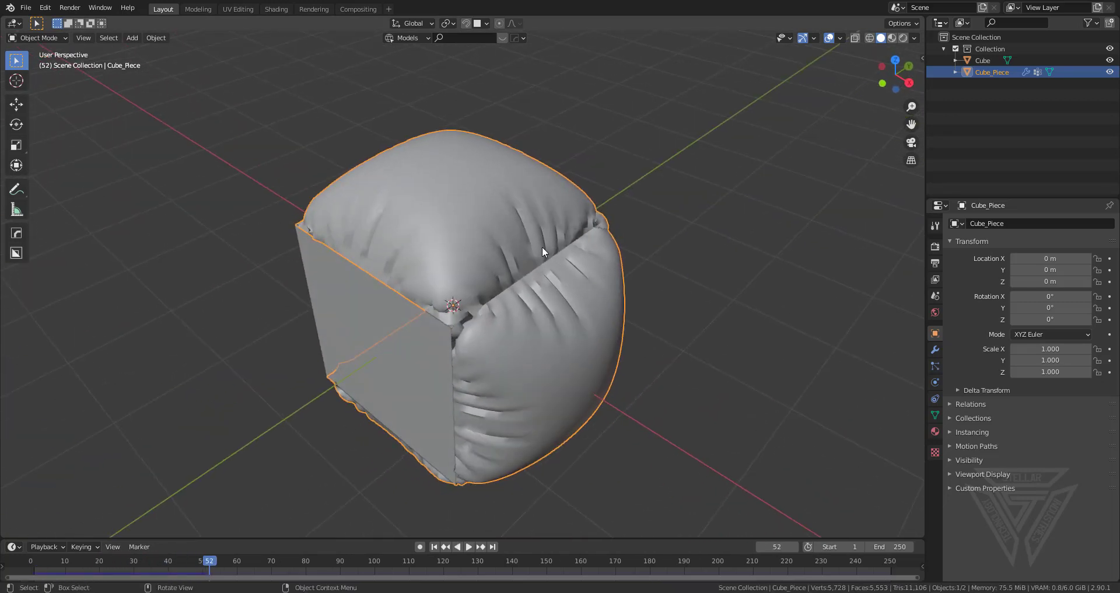
Step: Undo to the undeformed piece and re-run the cloth simulation to inflate the pillow
click(199, 9)
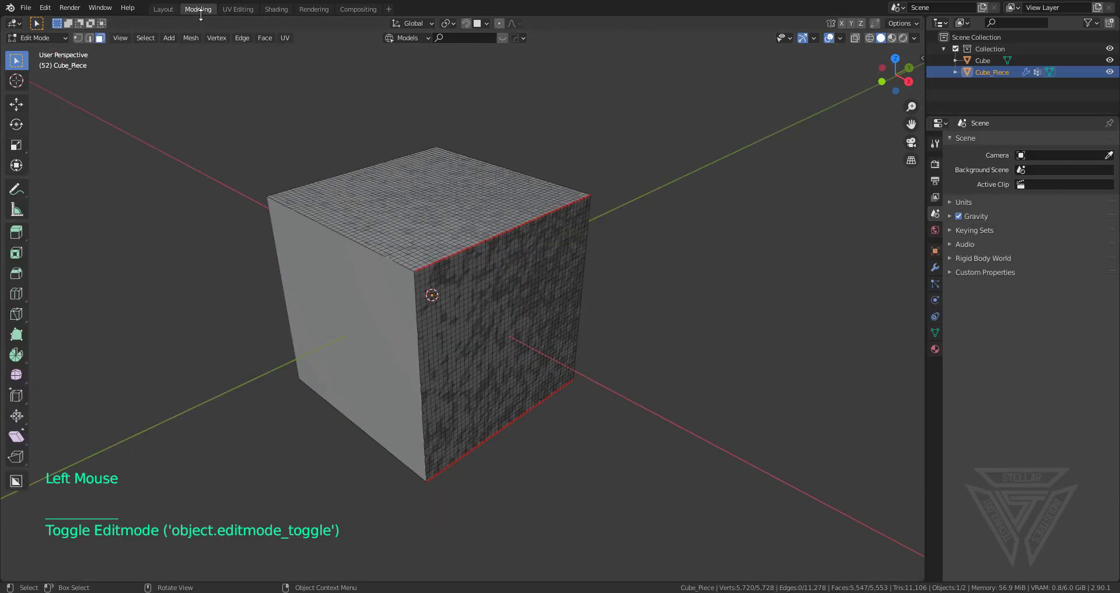
key(Tab)
shift+middle_drag(499, 240, 504, 254)
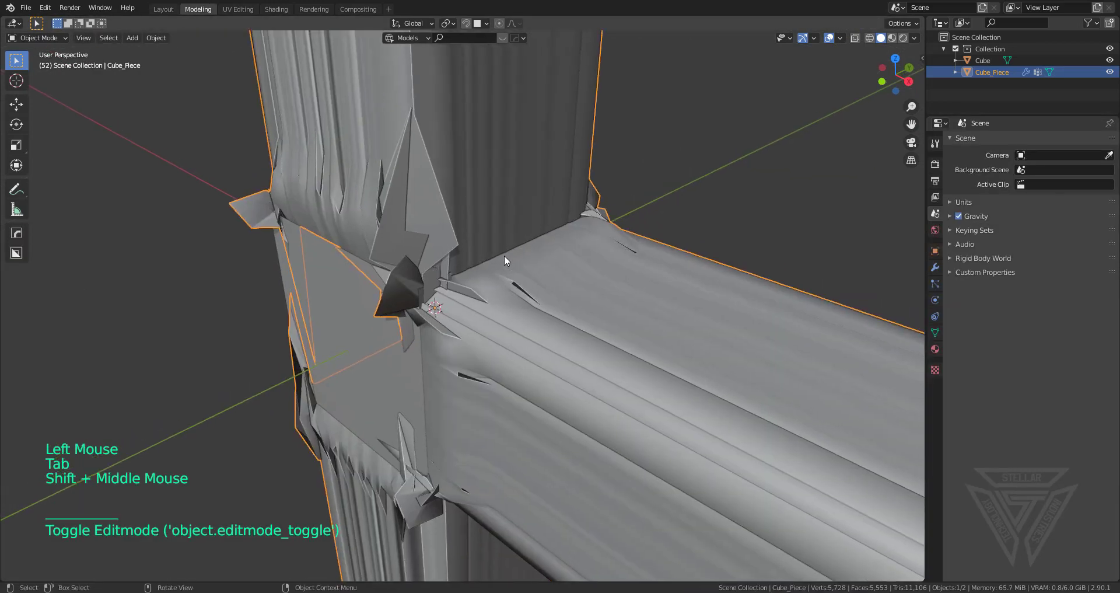
key(ctrl+z)
key(ctrl+z)
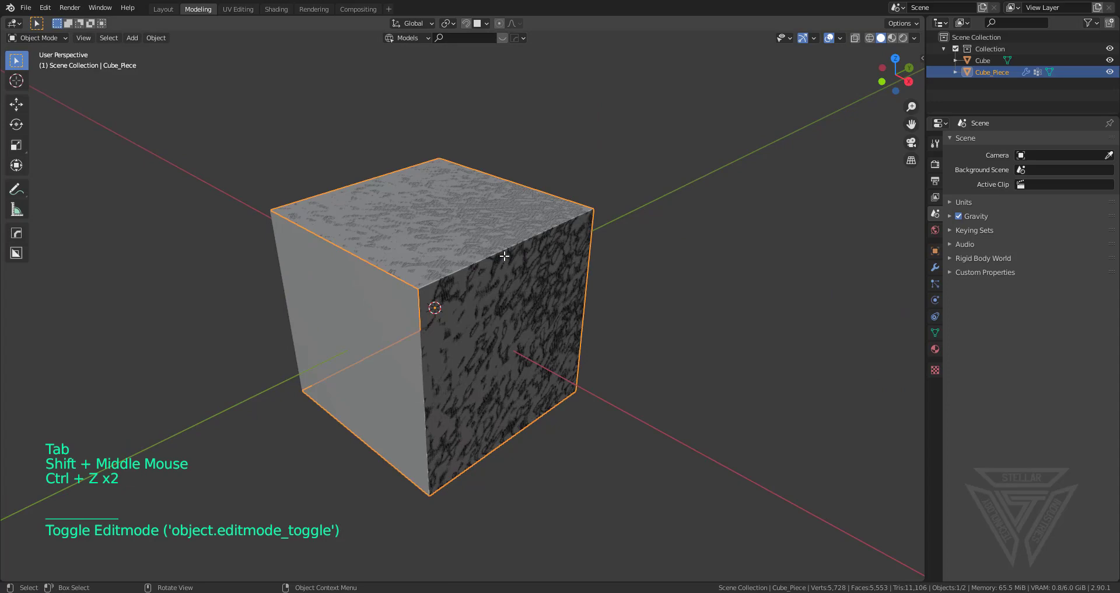
key(space)
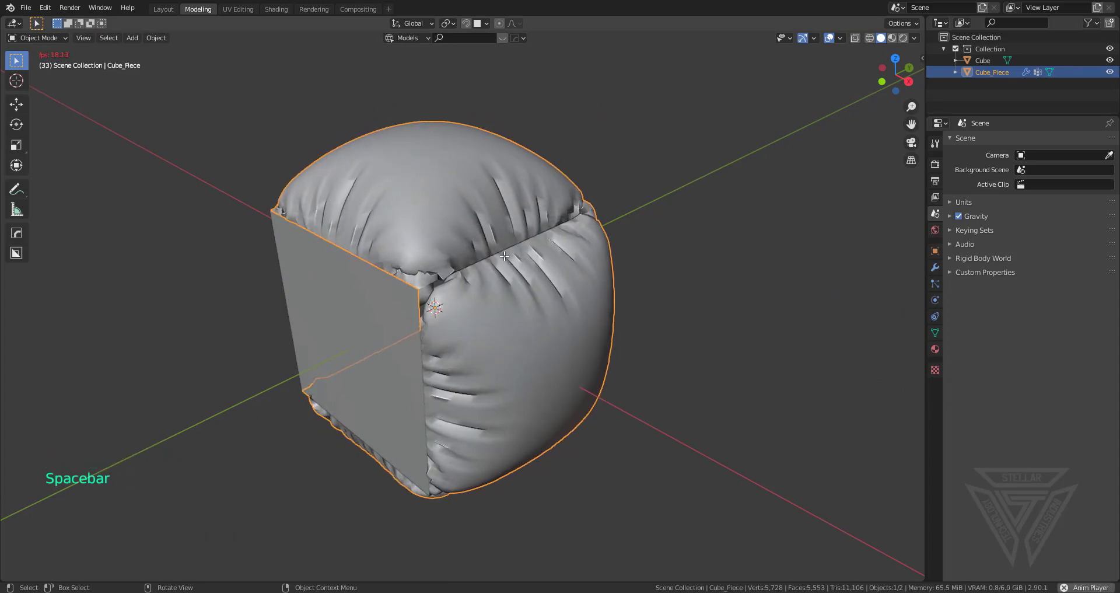
key(space)
middle_drag(505, 255, 576, 293)
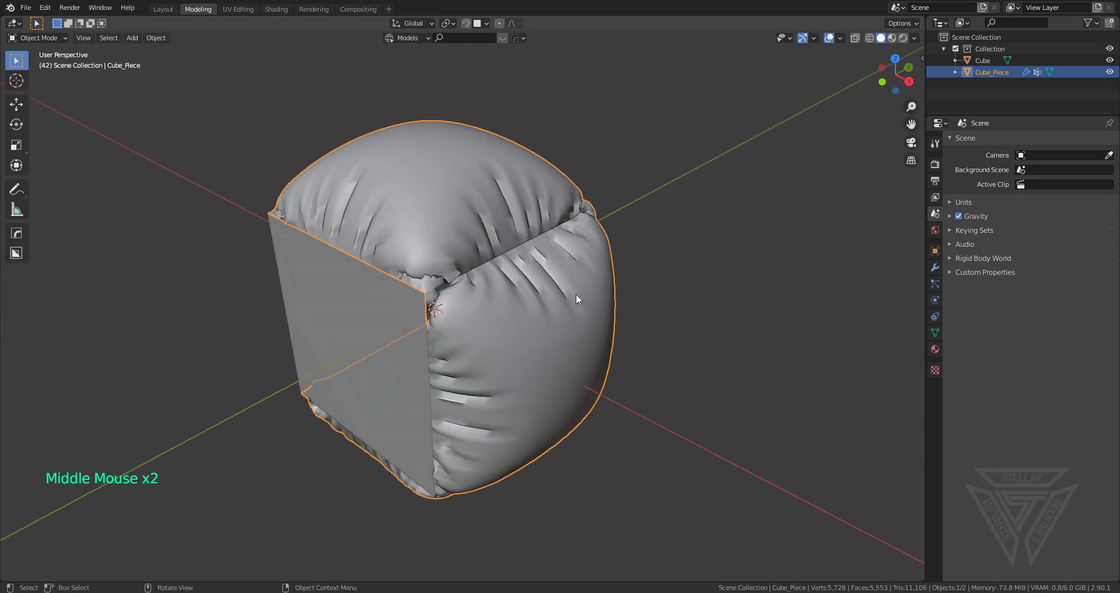
scroll(576, 293, up, 1)
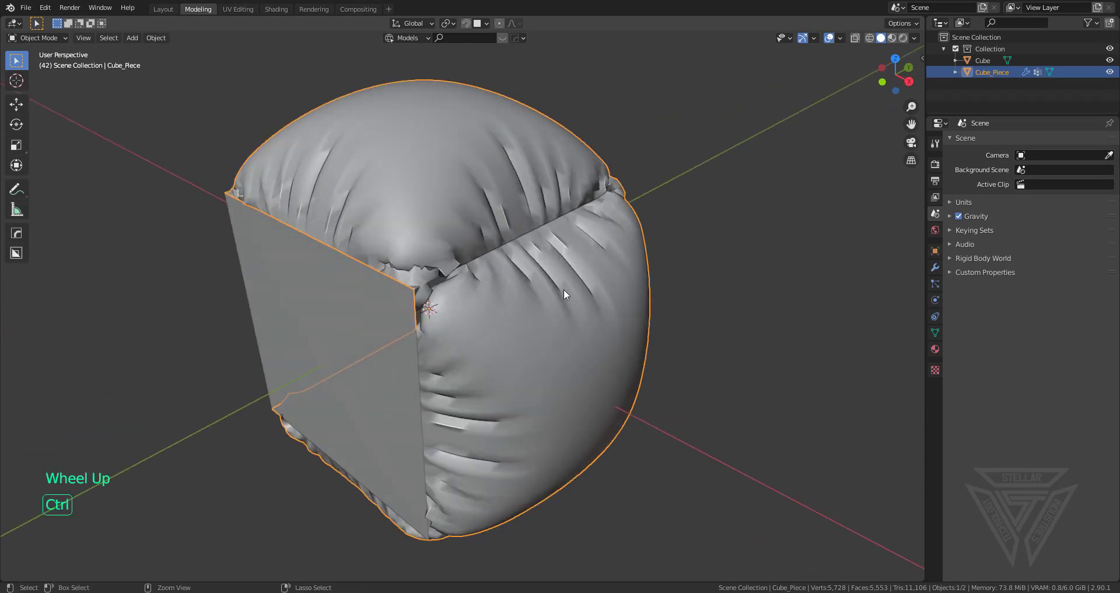
Step: Subdivide the pillow one level, then select three faces of the inner Cube
key(ctrl+1)
middle_drag(563, 289, 611, 348)
click(472, 298)
key(Tab)
click(510, 327)
middle_drag(509, 328, 481, 318)
shift+click(663, 419)
shift+click(440, 457)
Step: Extract the selected faces into a new piece, Cube_Piece.001
key(q)
mouse_move(482, 317)
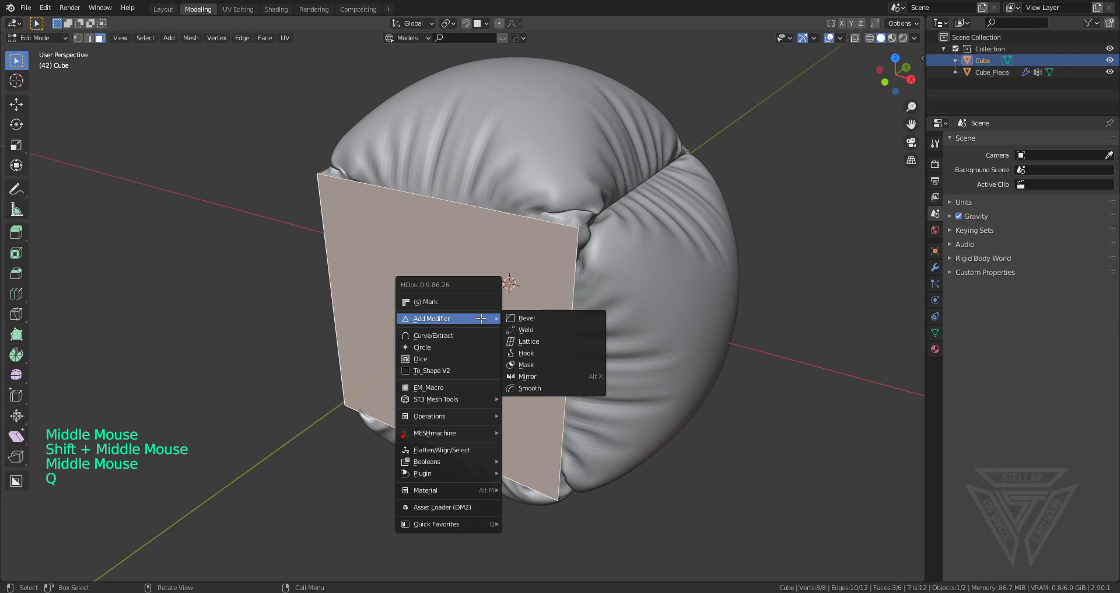
ctrl+click(451, 333)
middle_drag(450, 333, 569, 328)
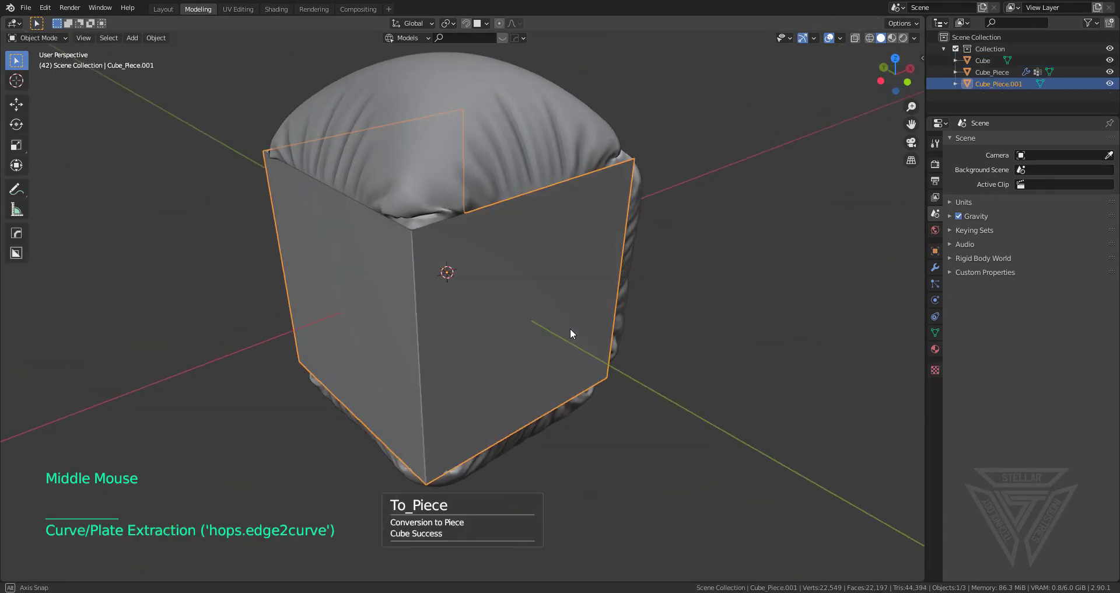
Step: Dice Cube_Piece.001 into a dense grid with X and Y cuts added
key(q)
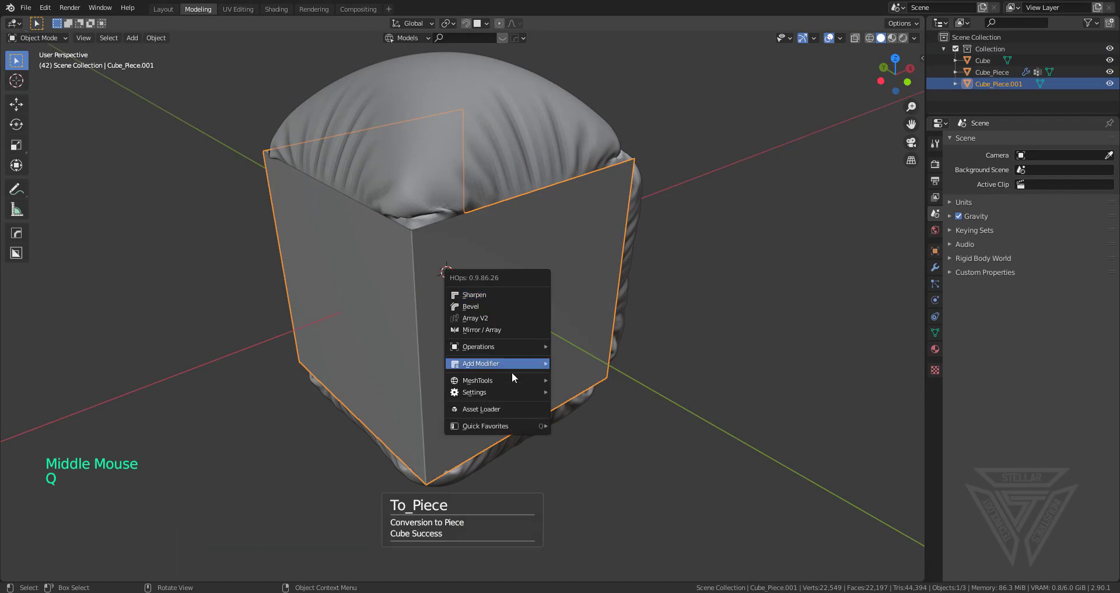
mouse_move(514, 366)
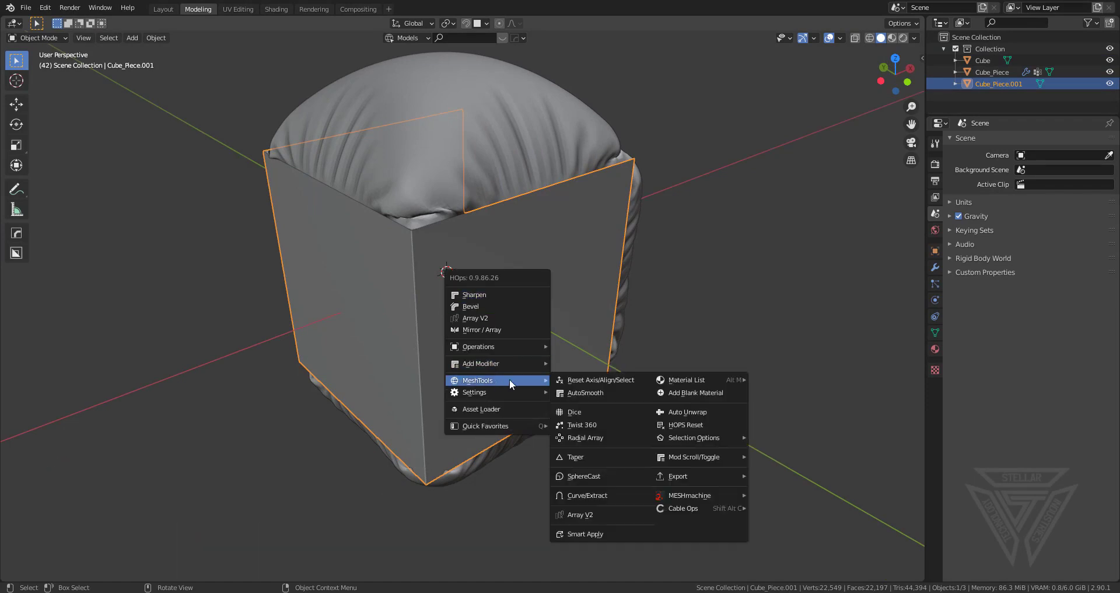
click(593, 412)
key(x)
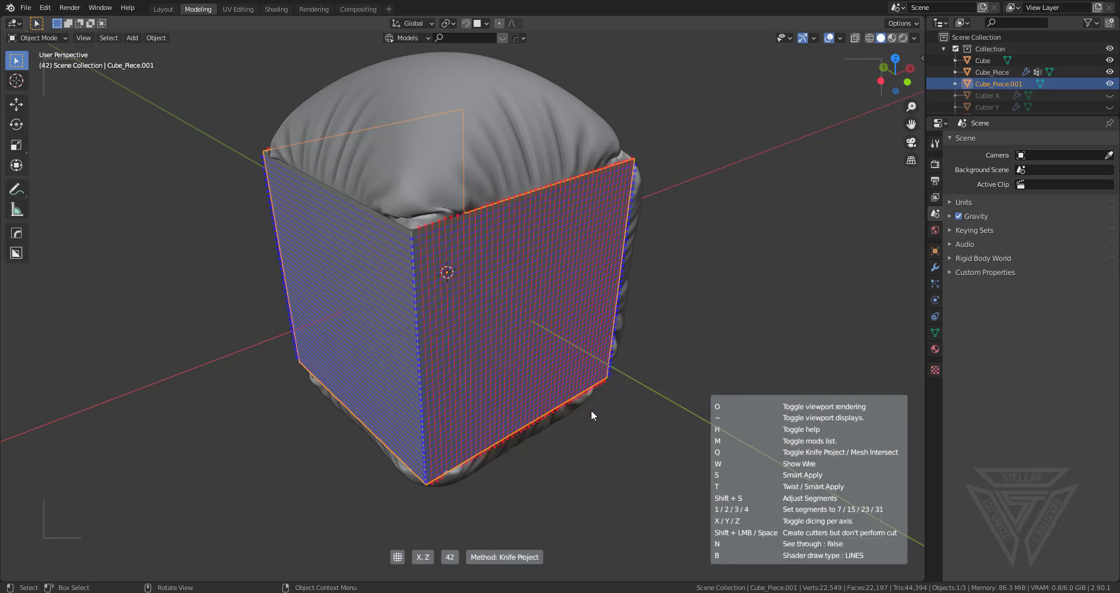
key(y)
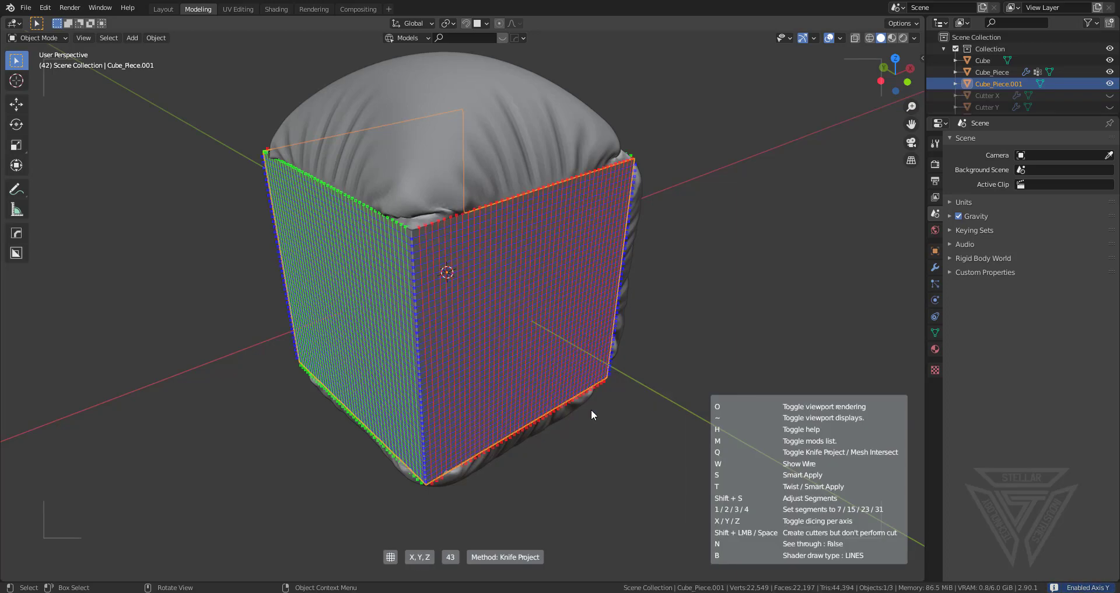
click(591, 408)
middle_drag(590, 408, 530, 313)
key(q)
mouse_move(530, 313)
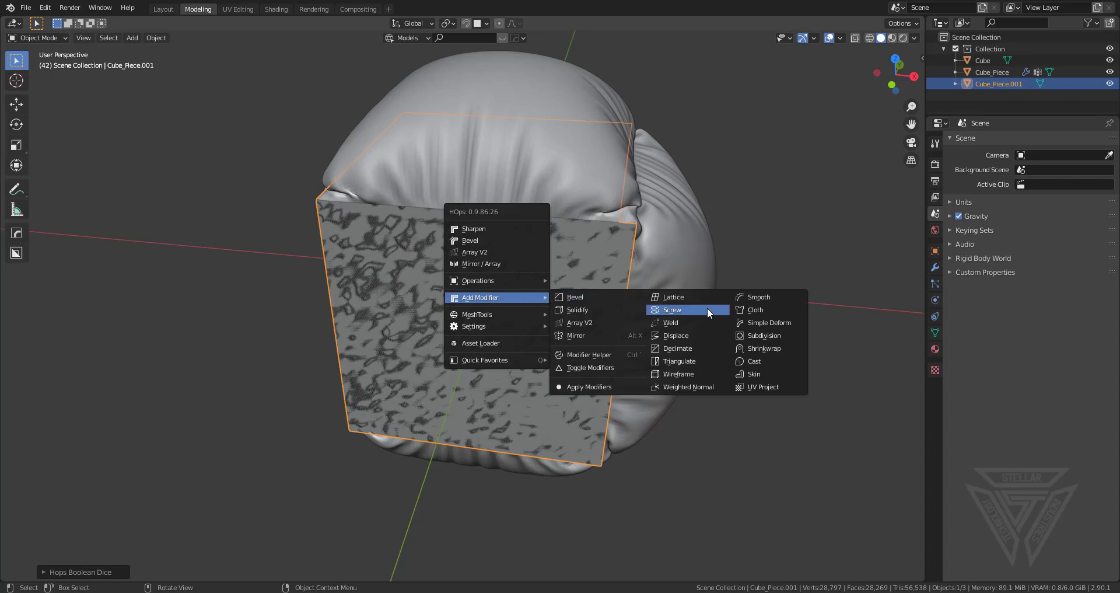
Step: Add a Cloth modifier to Cube_Piece.001 and run the simulation
click(759, 309)
middle_drag(760, 303, 719, 311)
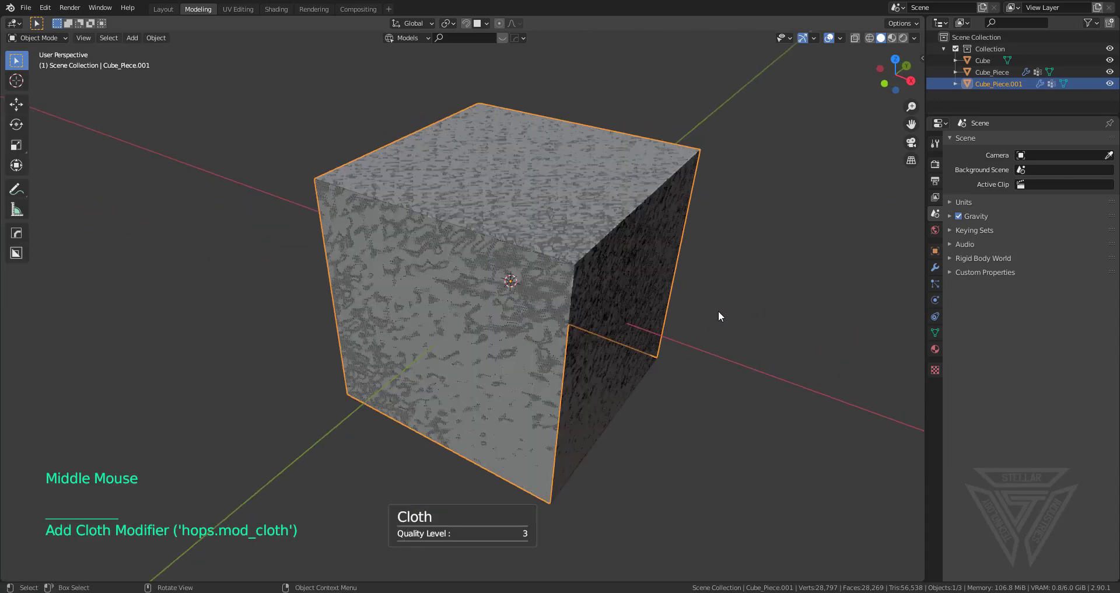
key(space)
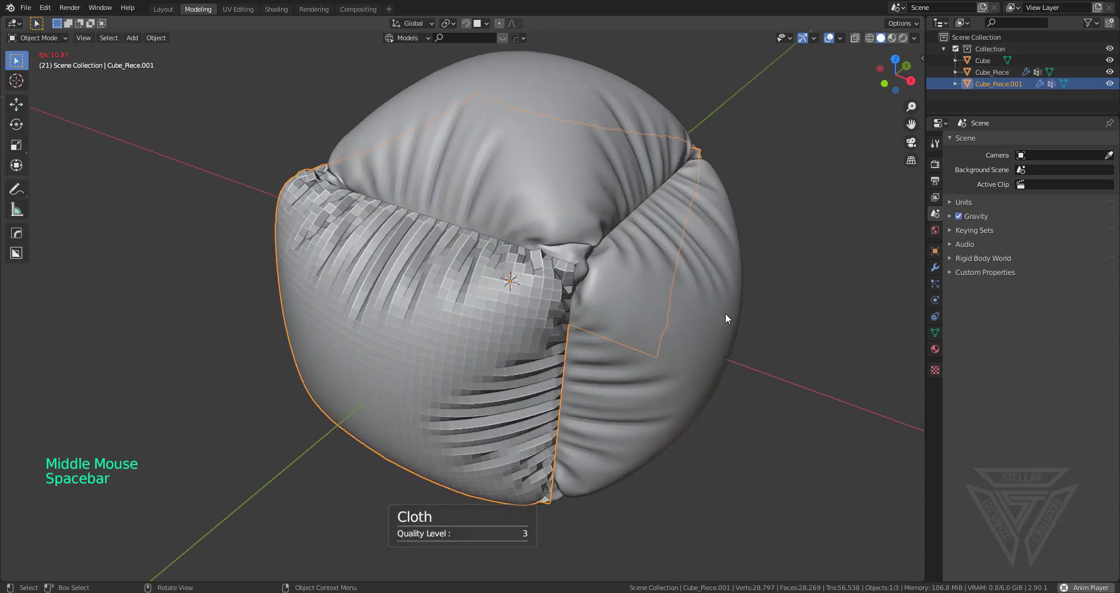
key(space)
scroll(727, 317, down, 3)
middle_drag(727, 317, 546, 266)
Step: Shade the Cube_Piece.001 pillow smooth and subdivide it with Ctrl+1
click(484, 315)
scroll(522, 327, up, 2)
click(452, 320)
right_click(451, 319)
click(452, 320)
key(ctrl+1)
click(698, 252)
scroll(676, 269, down, 3)
shift+middle_drag(546, 265, 367, 345)
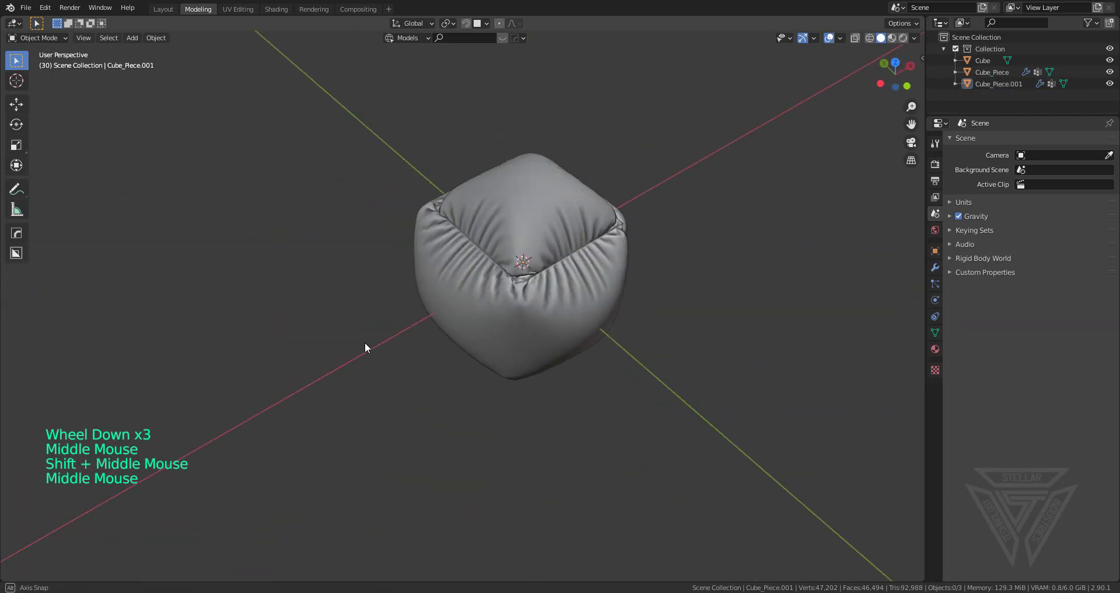
scroll(573, 285, up, 2)
shift+middle_drag(572, 285, 676, 291)
Step: Undo, sharpen Cube_Piece.001, simulate the cloth to frame 36, and subdivide it
key(ctrl+z)
key(ctrl+z)
key(ctrl+z)
key(ctrl+z)
key(ctrl+z)
key(q)
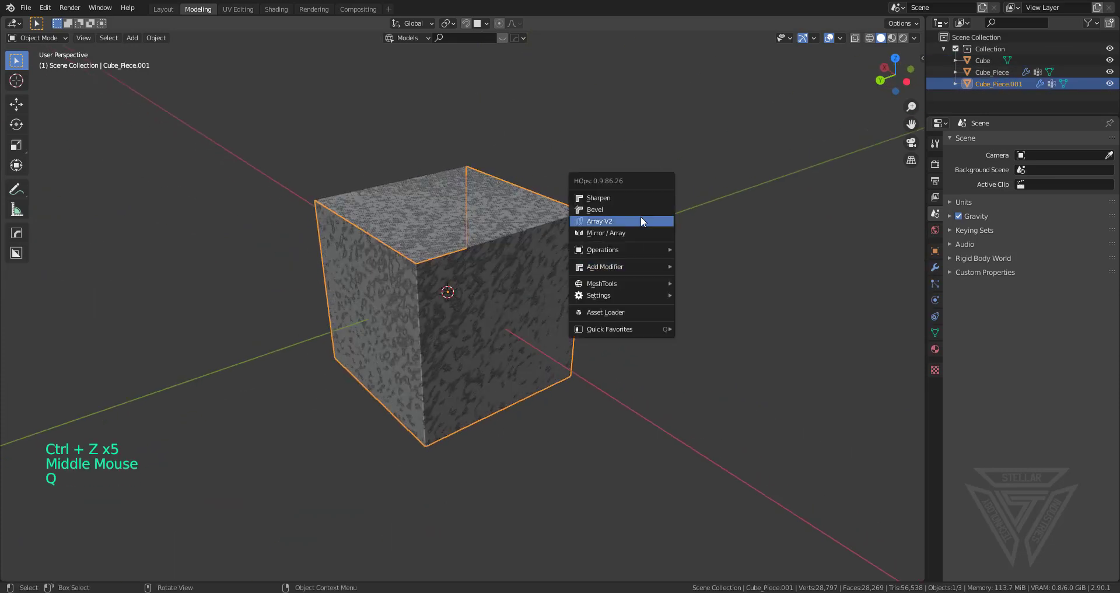
click(641, 193)
key(space)
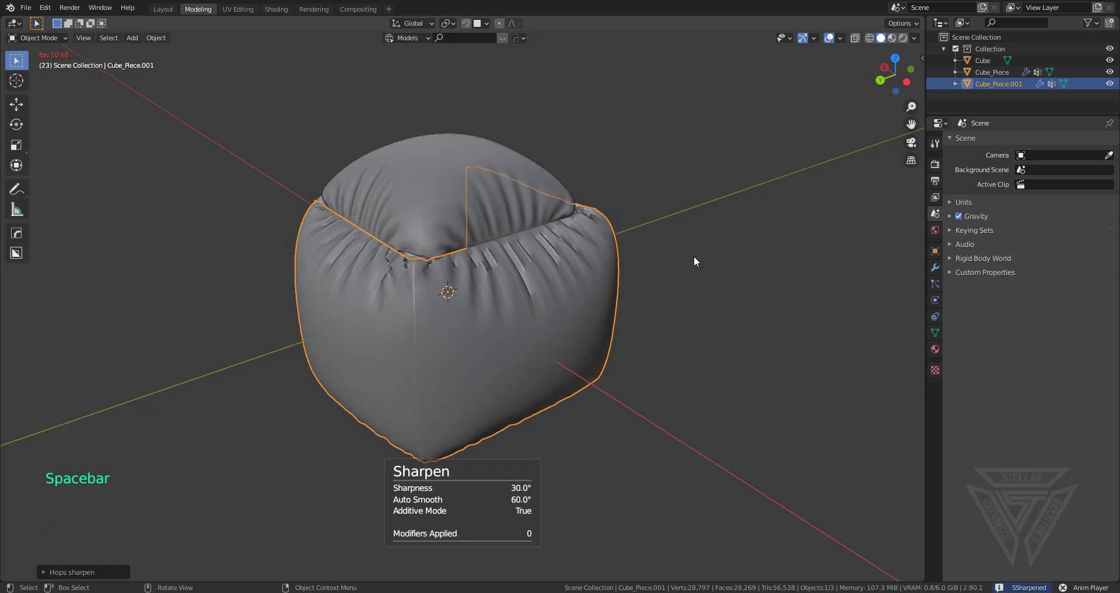
key(space)
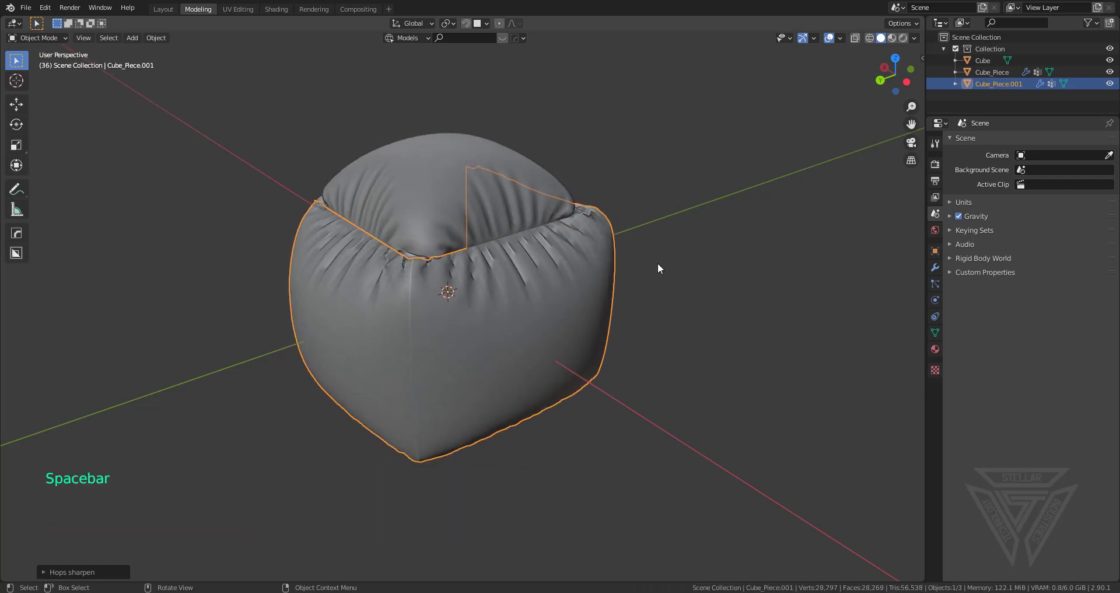
key(ctrl+1)
middle_drag(649, 264, 447, 231)
scroll(536, 291, up, 3)
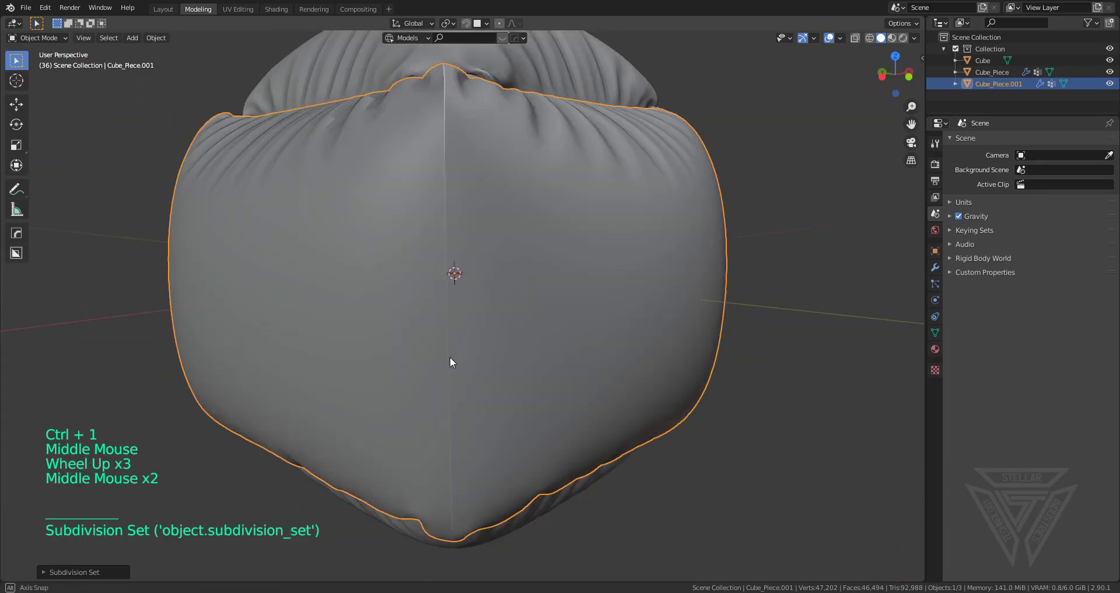
middle_drag(450, 358, 513, 289)
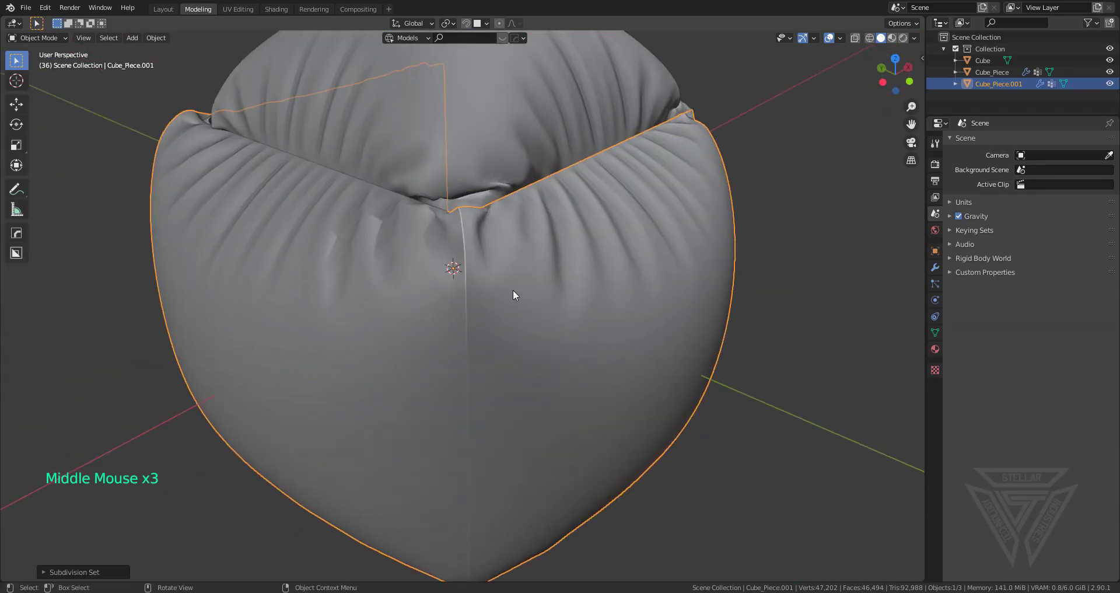
scroll(513, 289, down, 3)
Step: Apply the cloth and subdivision modifiers on Cube_Piece.001 and Cube_Piece
scroll(577, 320, up, 1)
middle_drag(587, 310, 497, 338)
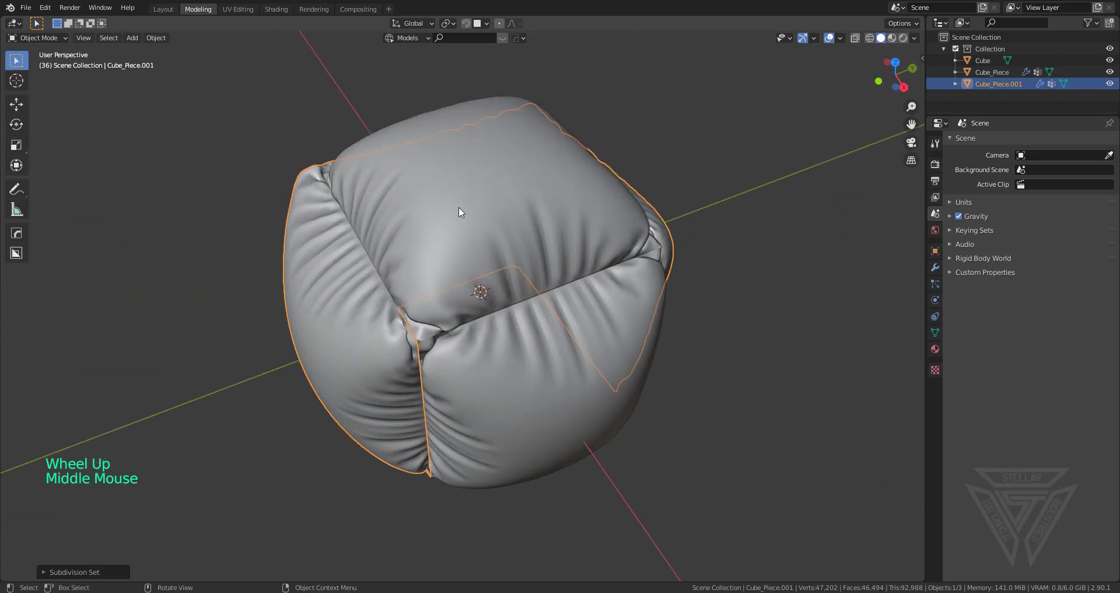
scroll(460, 207, down, 2)
middle_drag(471, 205, 554, 198)
click(935, 267)
key(ctrl+a)
key(ctrl+a)
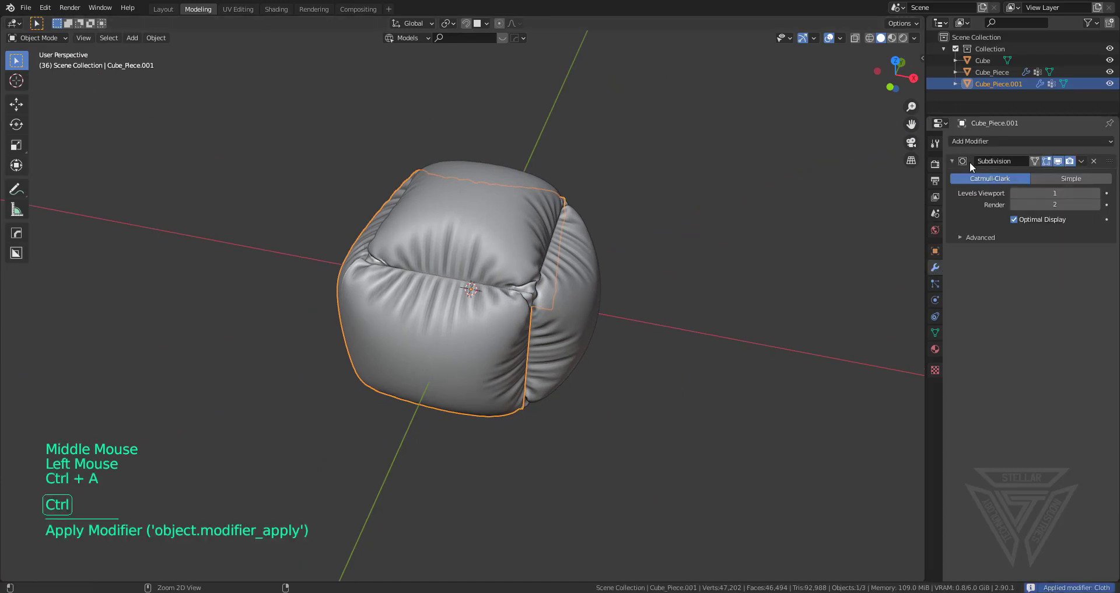
click(413, 252)
key(ctrl+a)
key(ctrl+a)
key(ctrl+a)
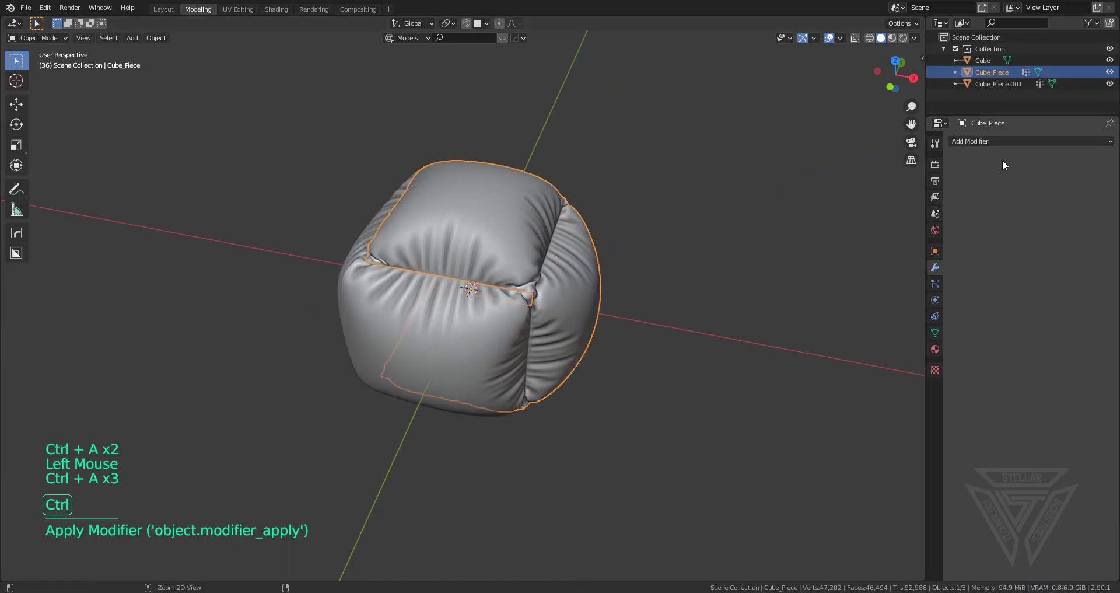
scroll(502, 248, up, 2)
middle_drag(502, 248, 486, 287)
click(486, 287)
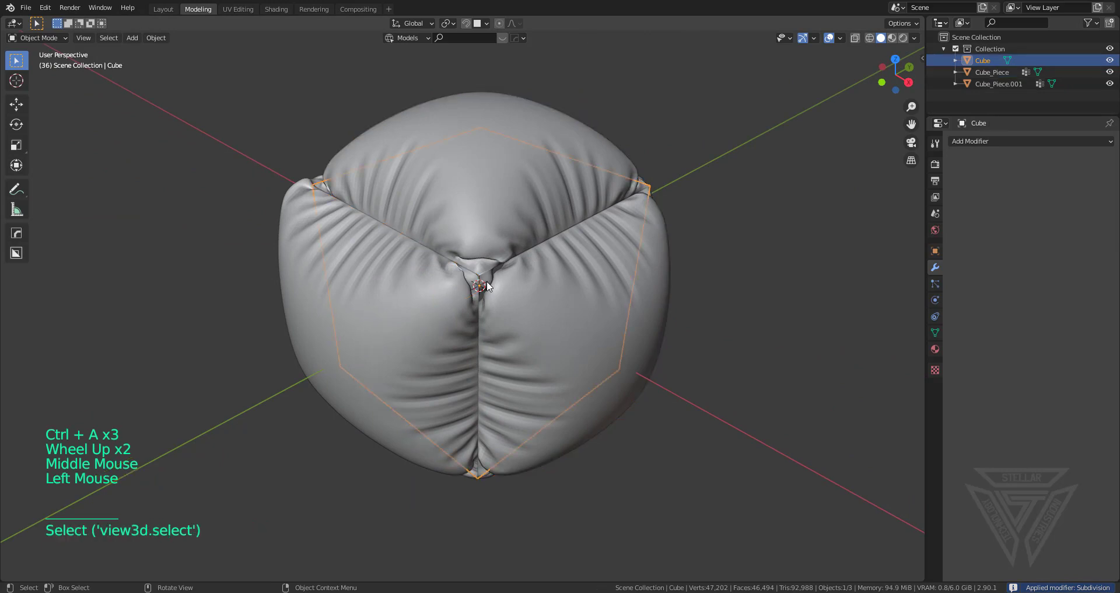
Step: Switch to UV Editing and select all of the cube's mesh to display its UV cross layout
click(247, 8)
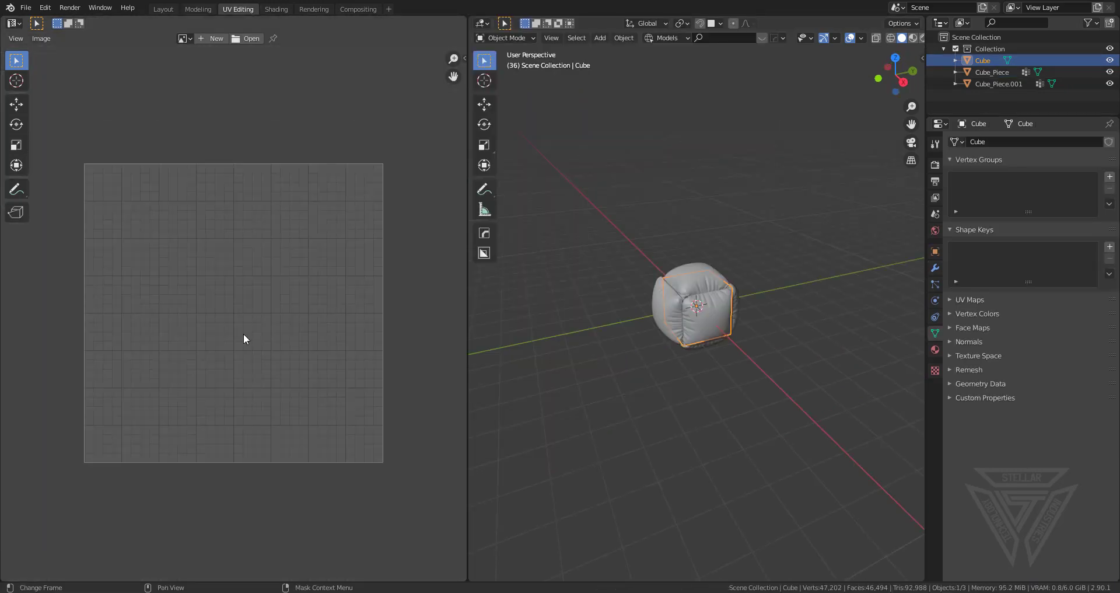
scroll(247, 334, up, 1)
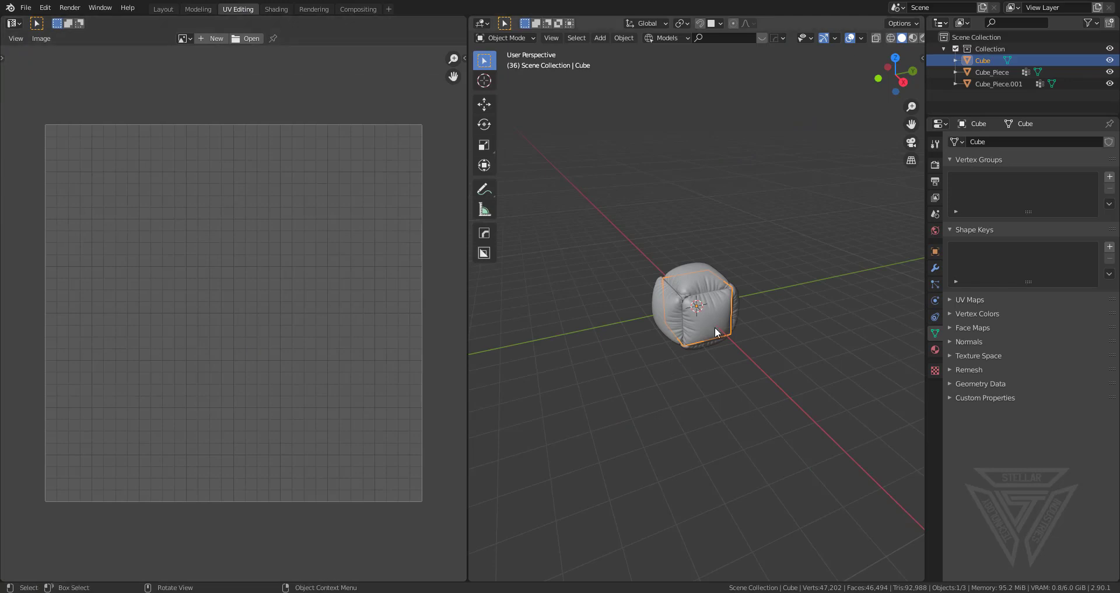
key(Tab)
key(a)
scroll(330, 303, up, 2)
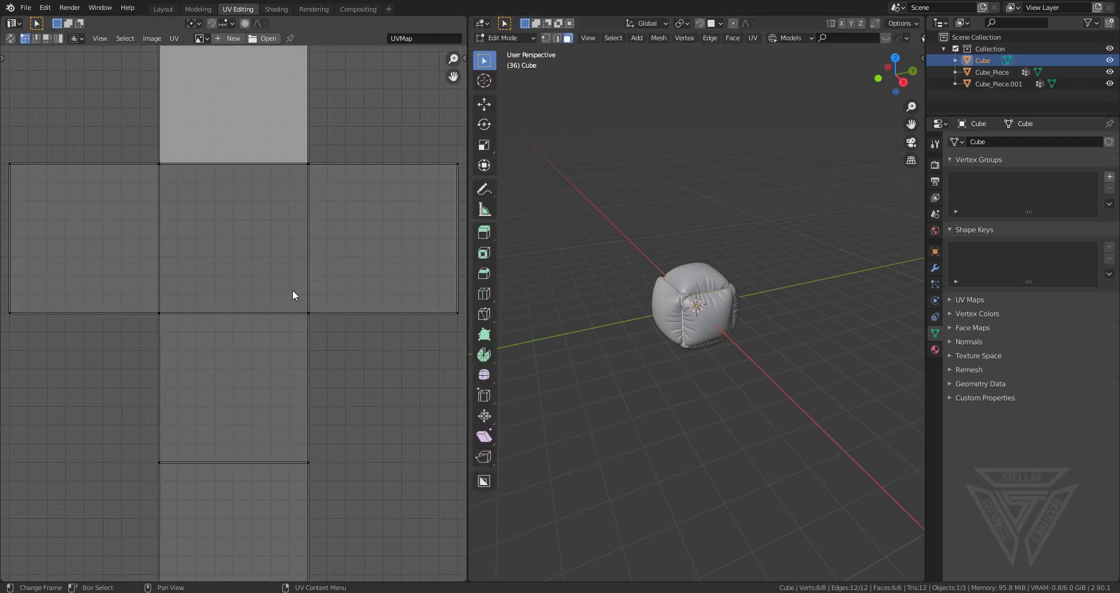
scroll(292, 289, down, 2)
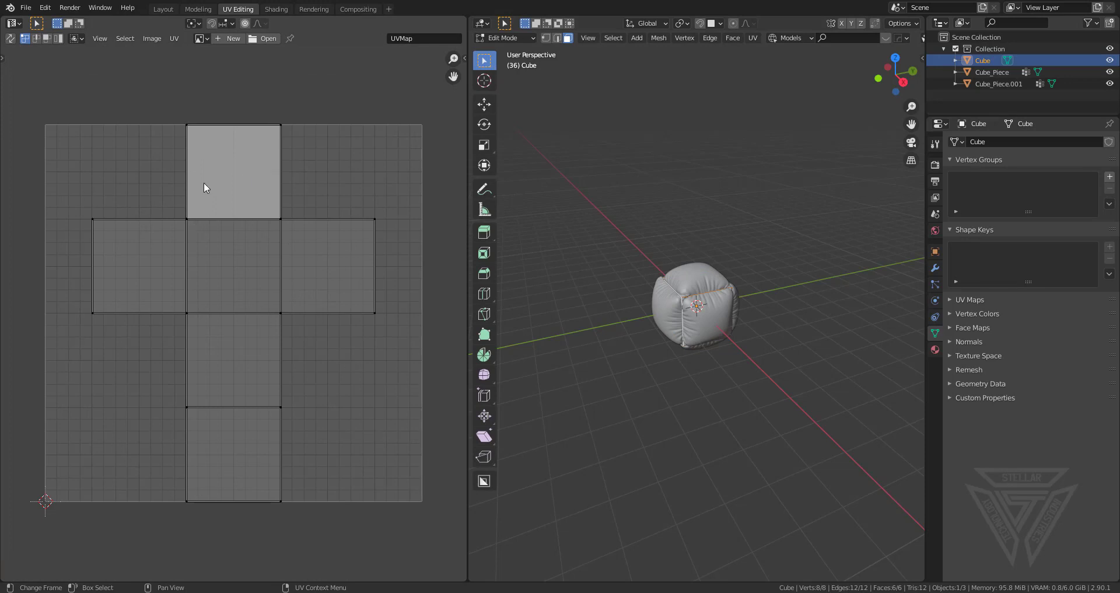
scroll(260, 195, up, 2)
scroll(292, 218, down, 2)
scroll(292, 222, up, 1)
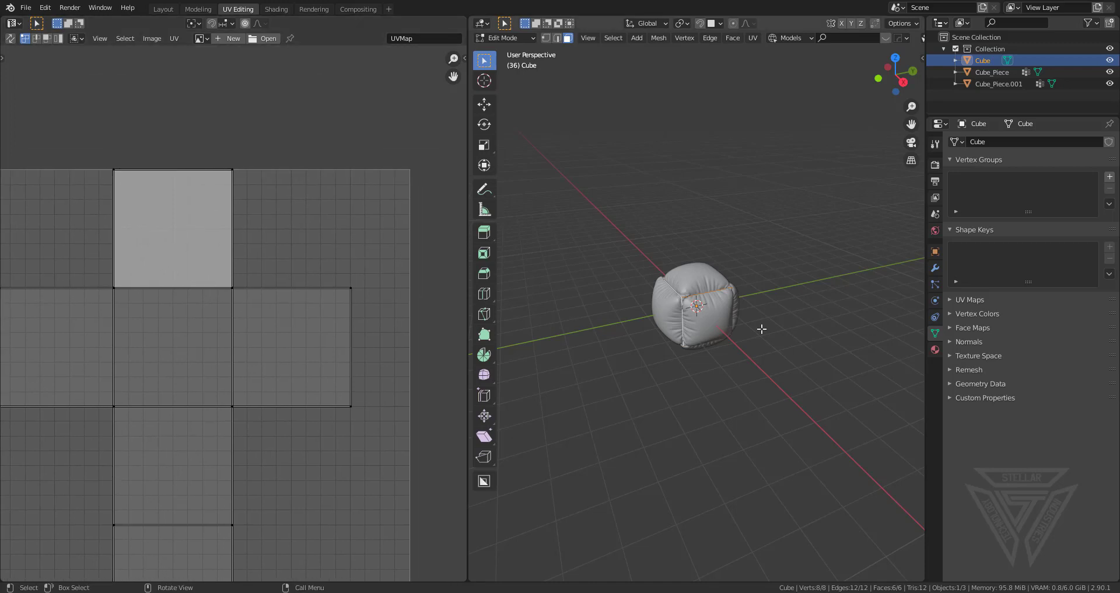
scroll(761, 328, up, 3)
Step: Leave Edit Mode and select the Cube_Piece pillow
middle_drag(761, 329, 777, 333)
key(Tab)
click(642, 330)
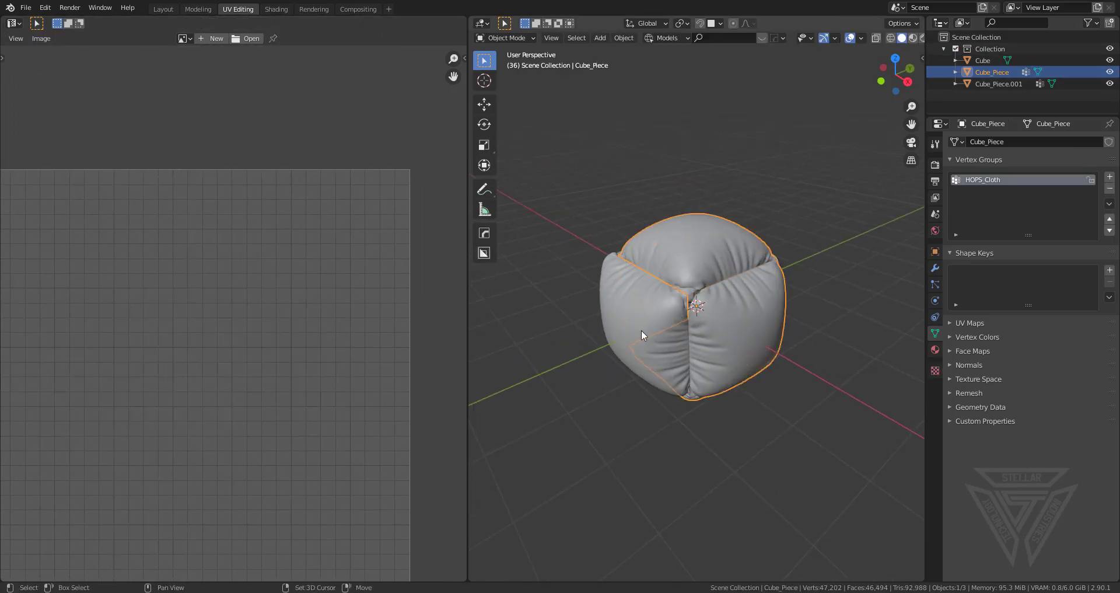
Step: Edit Cube_Piece and Cube_Piece.001 together with all faces selected, orbiting to the pillow's seam
shift+click(755, 320)
key(Tab)
key(a)
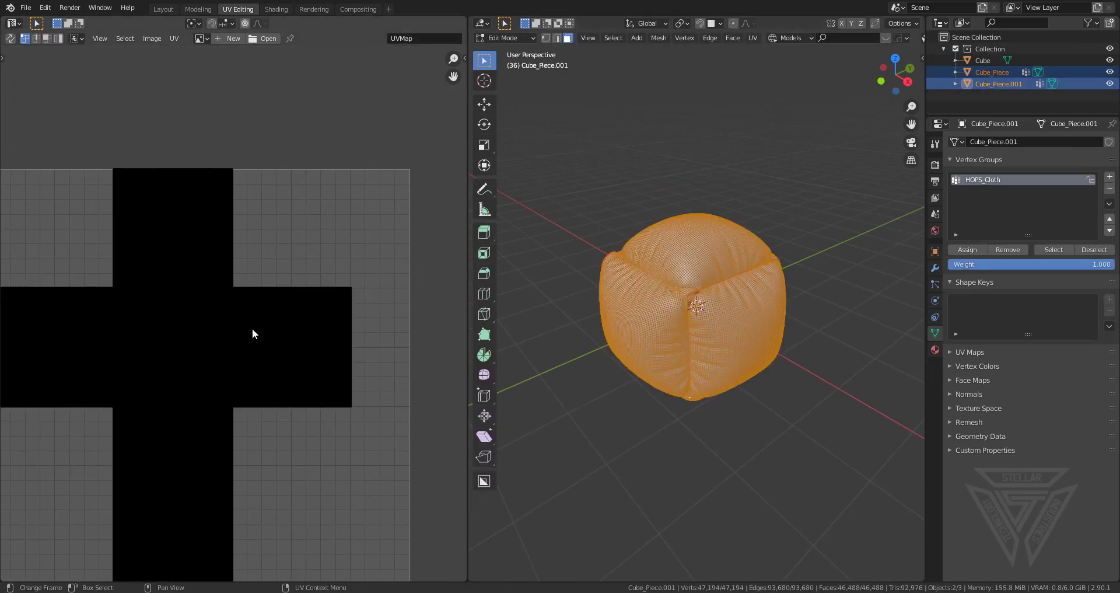
scroll(253, 334, down, 1)
scroll(867, 313, up, 2)
middle_drag(867, 313, 688, 312)
scroll(688, 312, up, 5)
scroll(632, 322, down, 3)
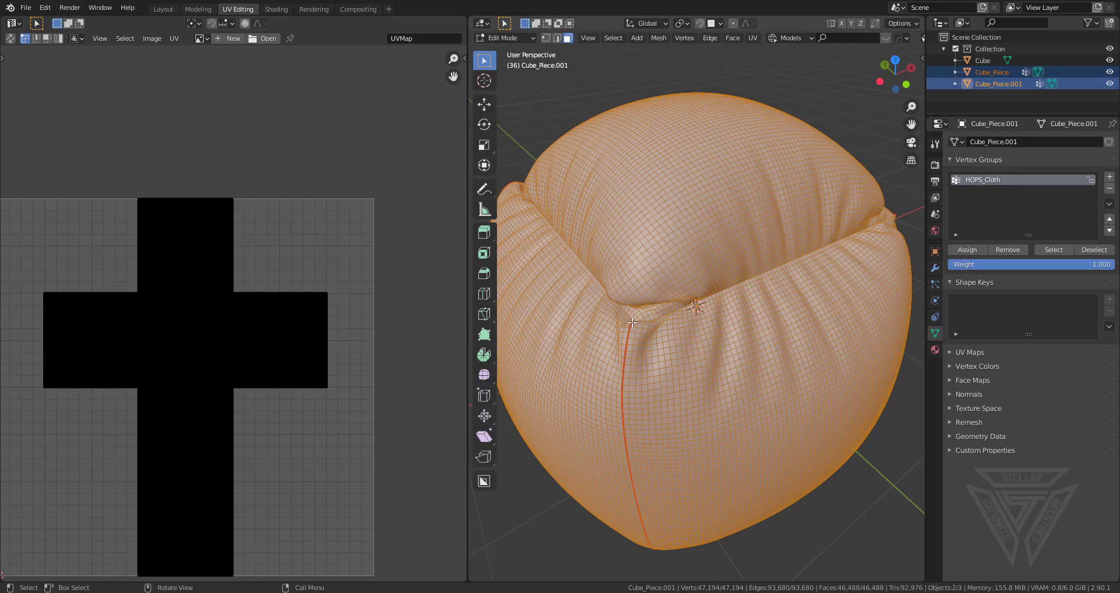
scroll(632, 322, down, 2)
scroll(631, 322, up, 3)
middle_drag(631, 322, 855, 335)
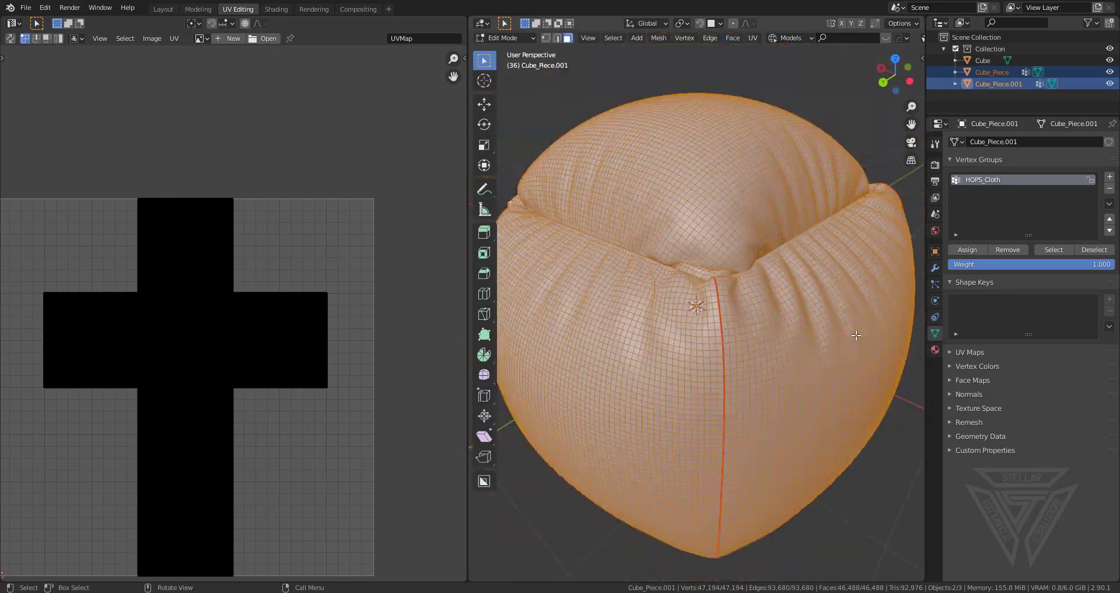
Step: Zoom and pan across the combined UV layout of both pillow pieces
scroll(856, 335, down, 2)
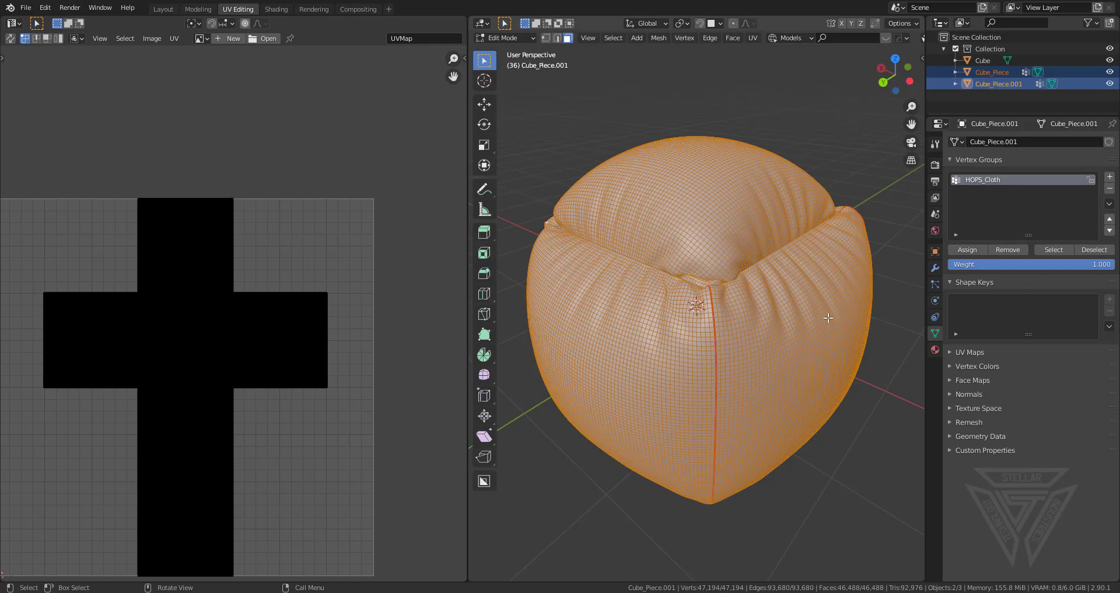
scroll(222, 374, up, 8)
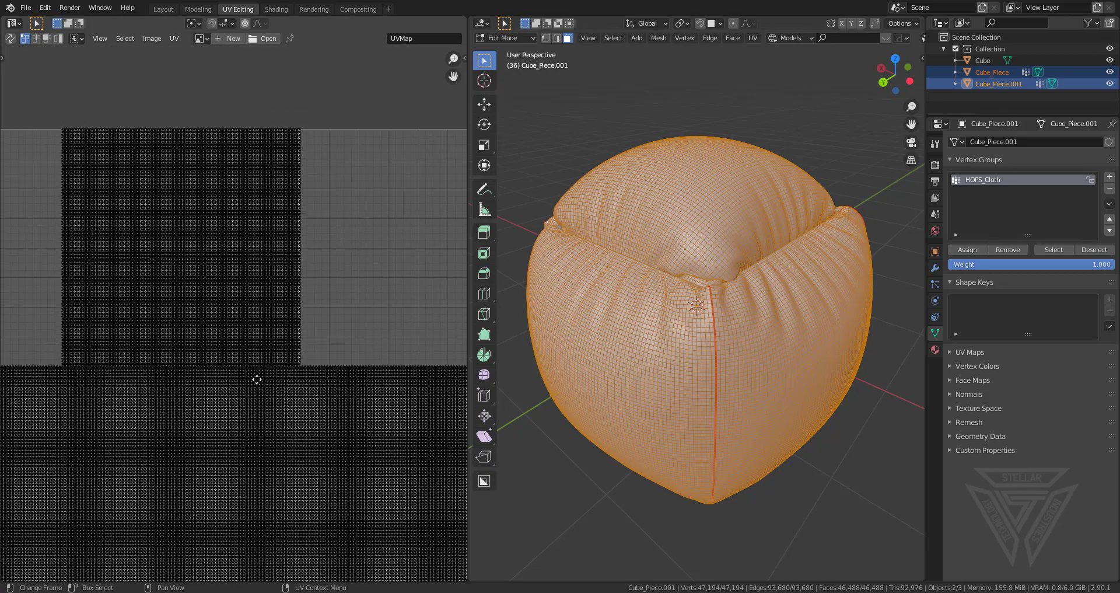
scroll(269, 380, up, 5)
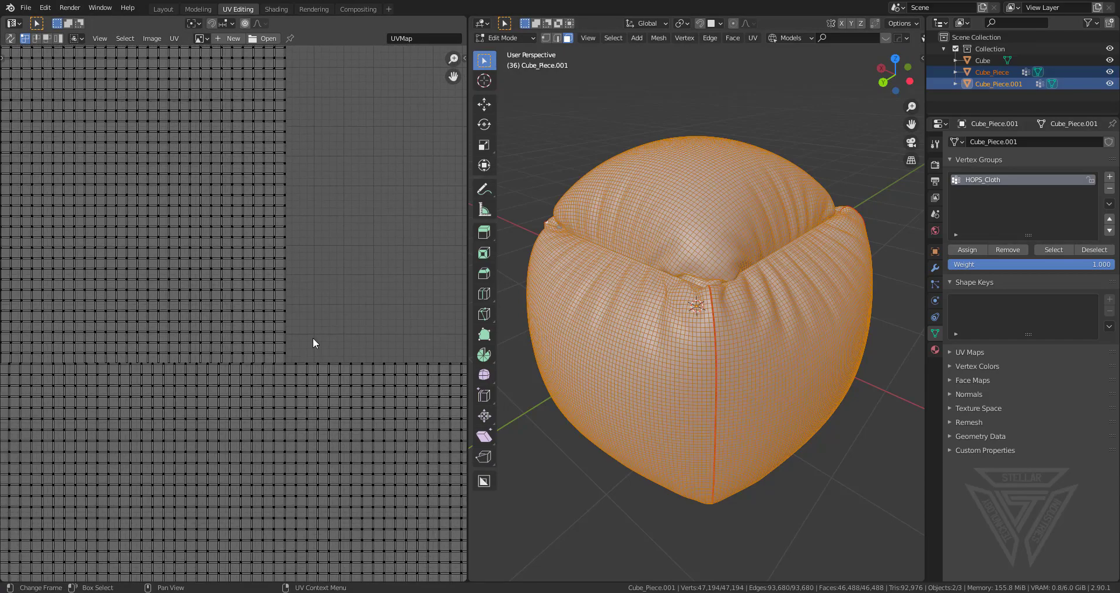
scroll(332, 367, up, 3)
scroll(358, 395, down, 8)
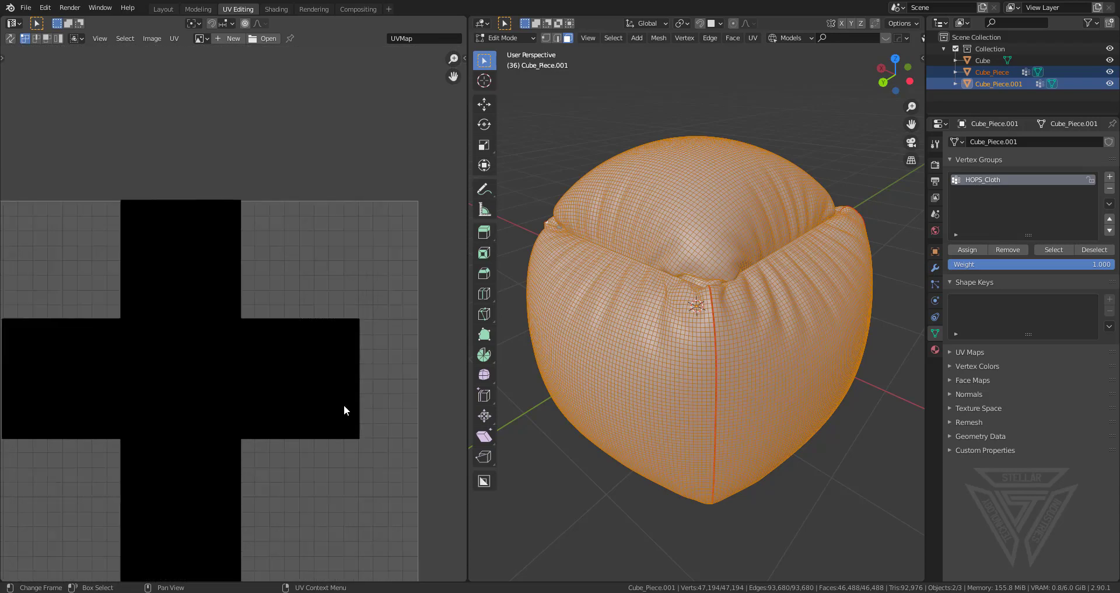
middle_drag(344, 404, 302, 283)
scroll(350, 245, up, 5)
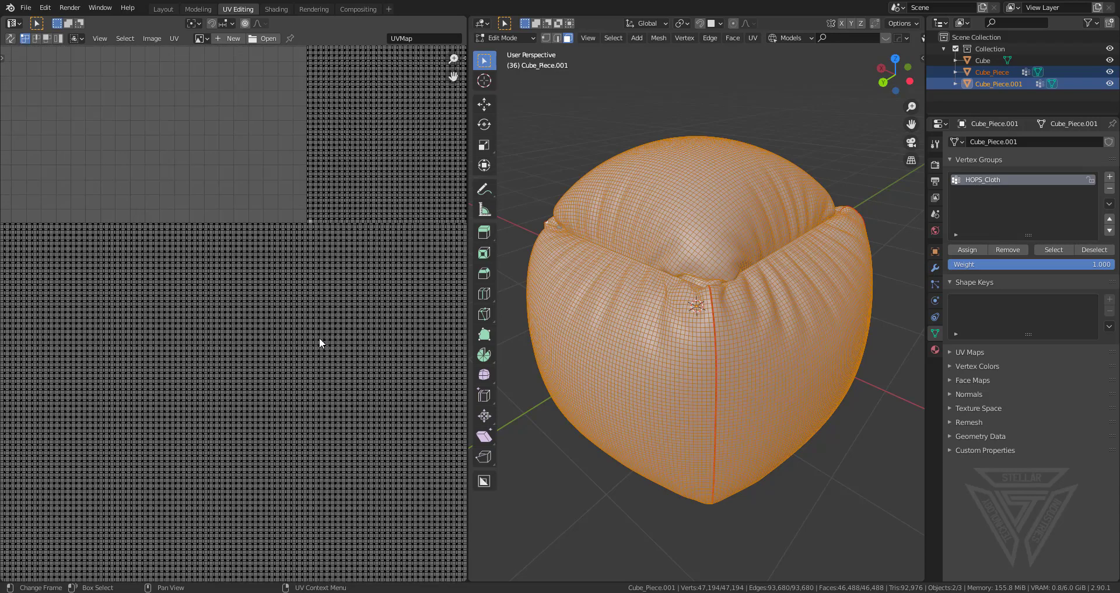
scroll(321, 318, down, 8)
Step: Return to Object Mode, orbit around the inflated cloth piece, and select it alone
key(Tab)
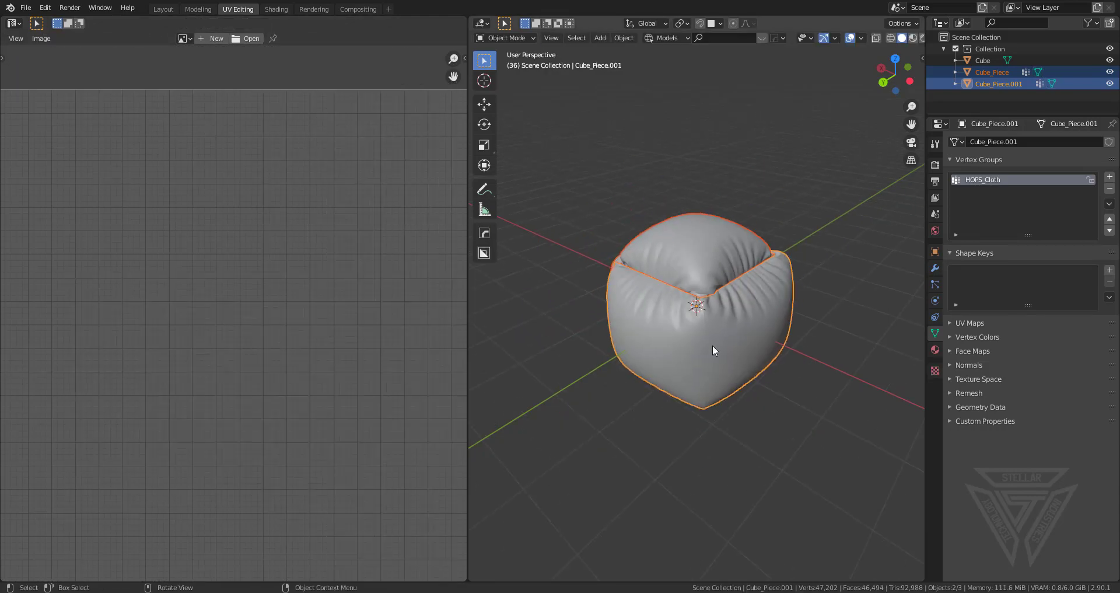
middle_drag(712, 344, 531, 335)
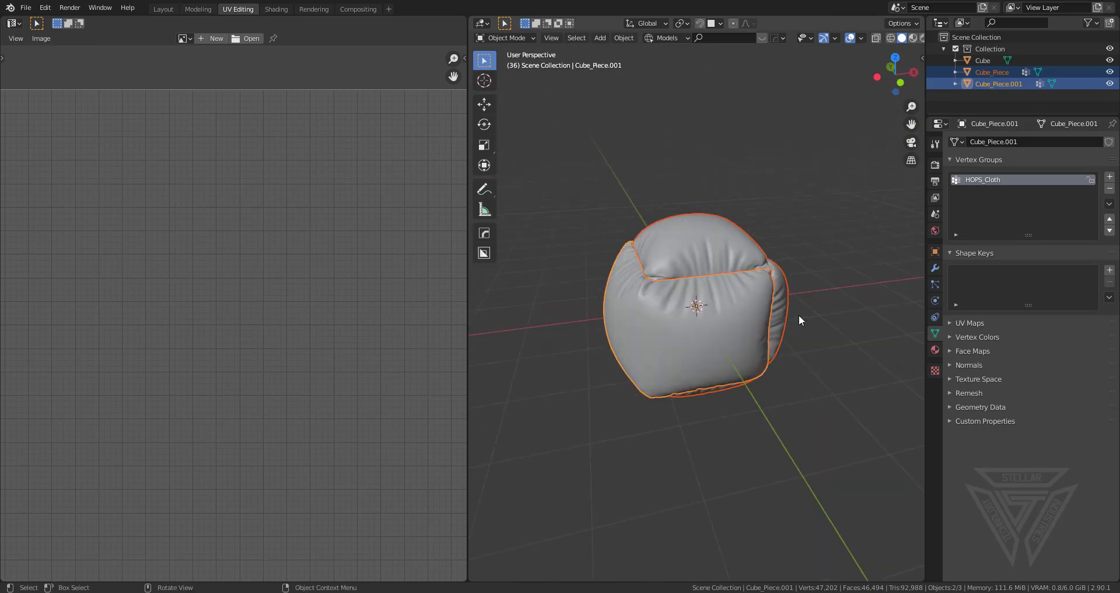
middle_drag(799, 315, 710, 227)
click(712, 247)
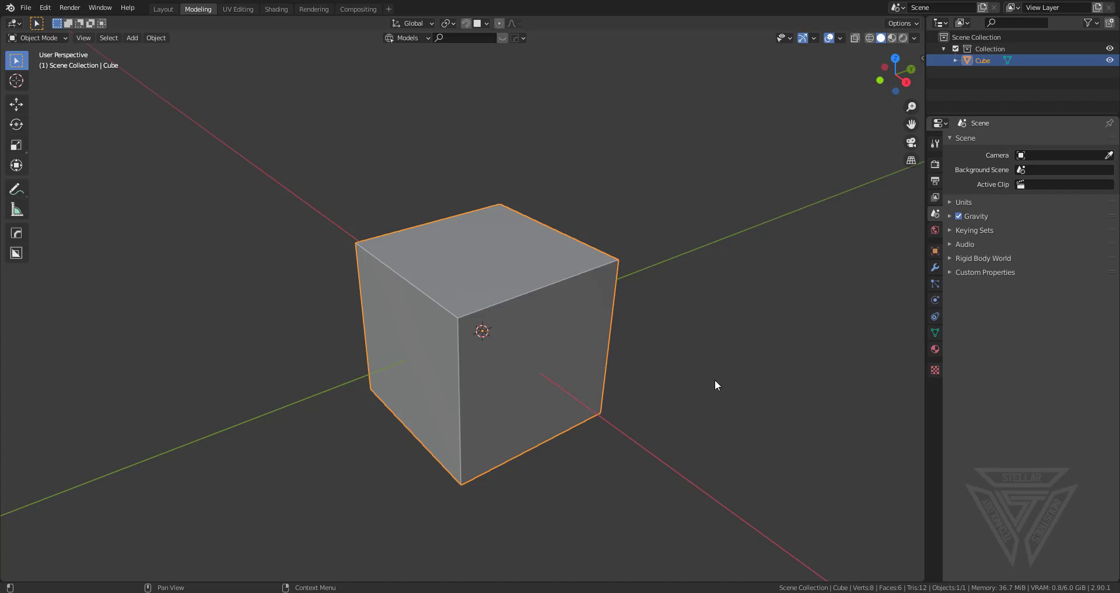
Step: Delete the default cube and add a Plane in its place
click(494, 330)
click(588, 316)
key(shift+a)
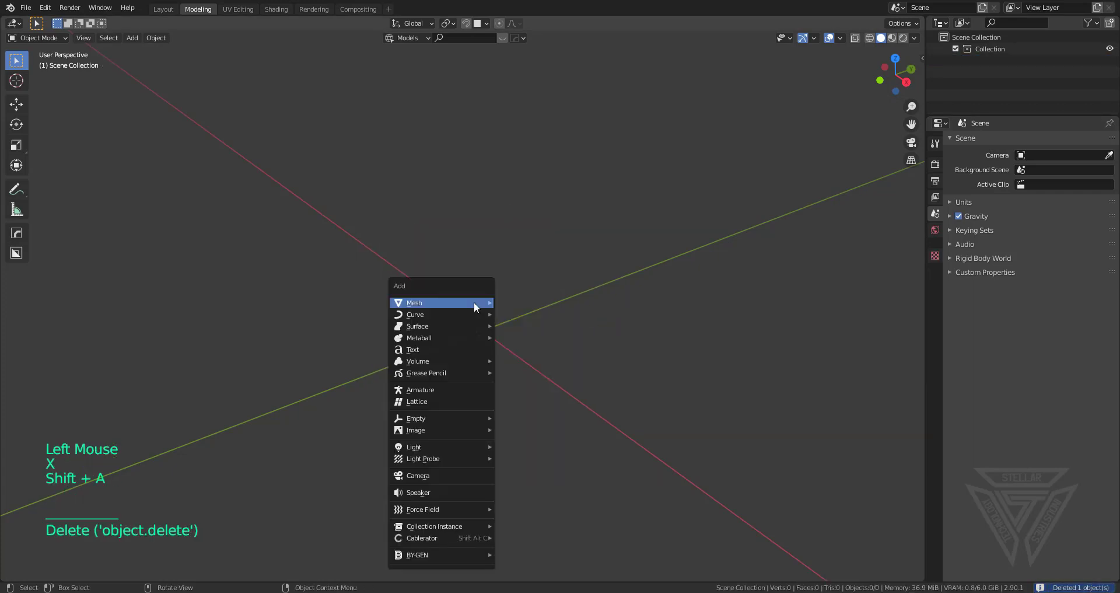
mouse_move(474, 303)
click(540, 302)
Step: Scale the plane along Y into a long strip
scroll(570, 373, down, 1)
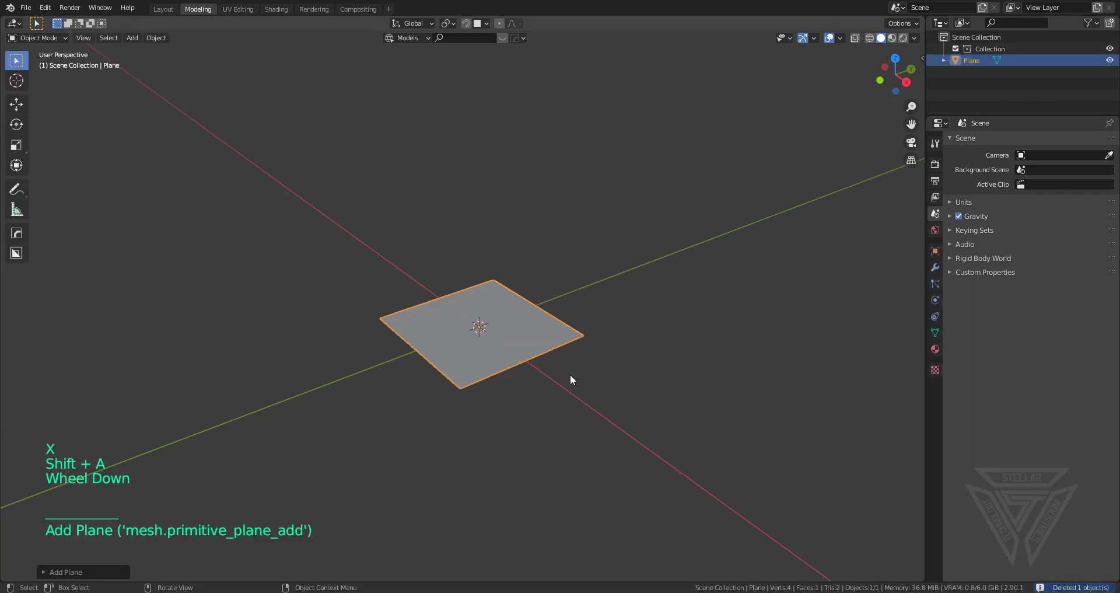
middle_drag(569, 373, 702, 410)
key(s)
middle_drag(645, 390, 562, 380)
key(s)
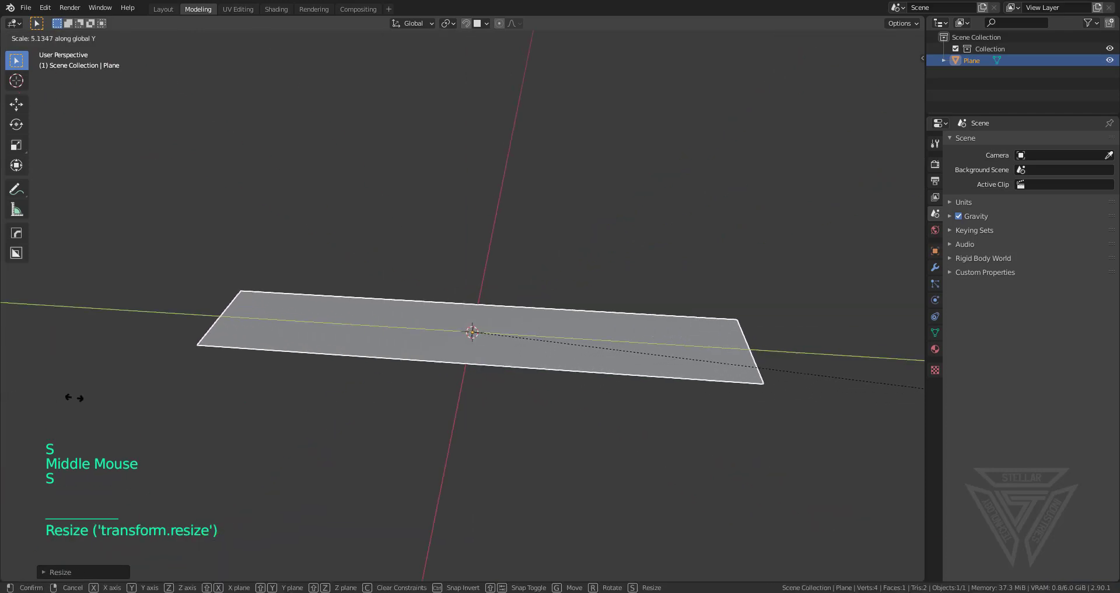
click(218, 378)
Step: Add 7 evenly spaced loop cuts across the strip in Edit Mode
key(Tab)
key(ctrl+r)
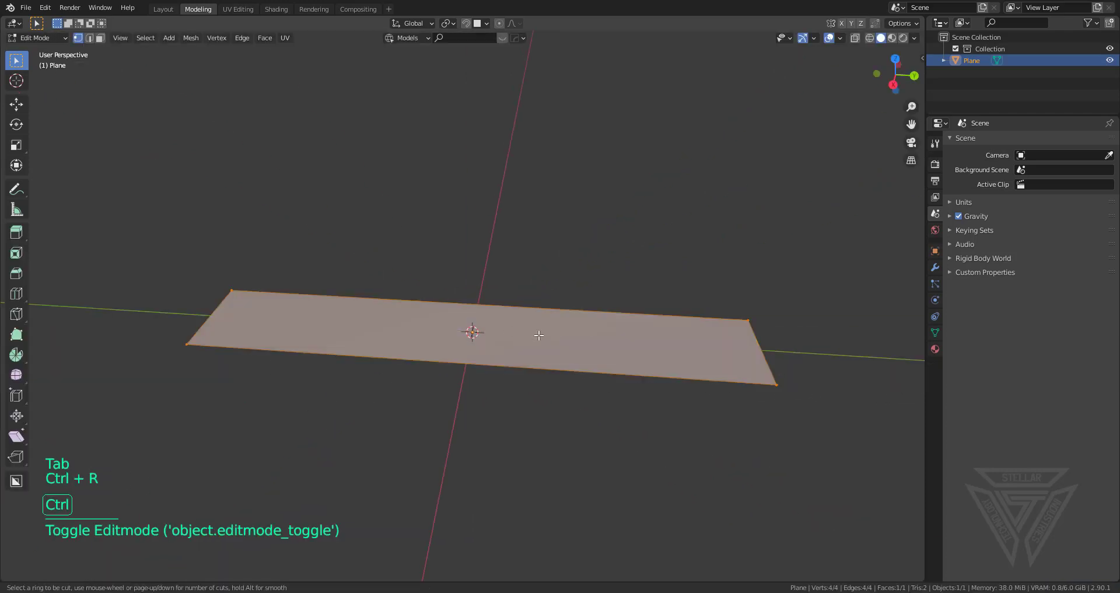
click(430, 318)
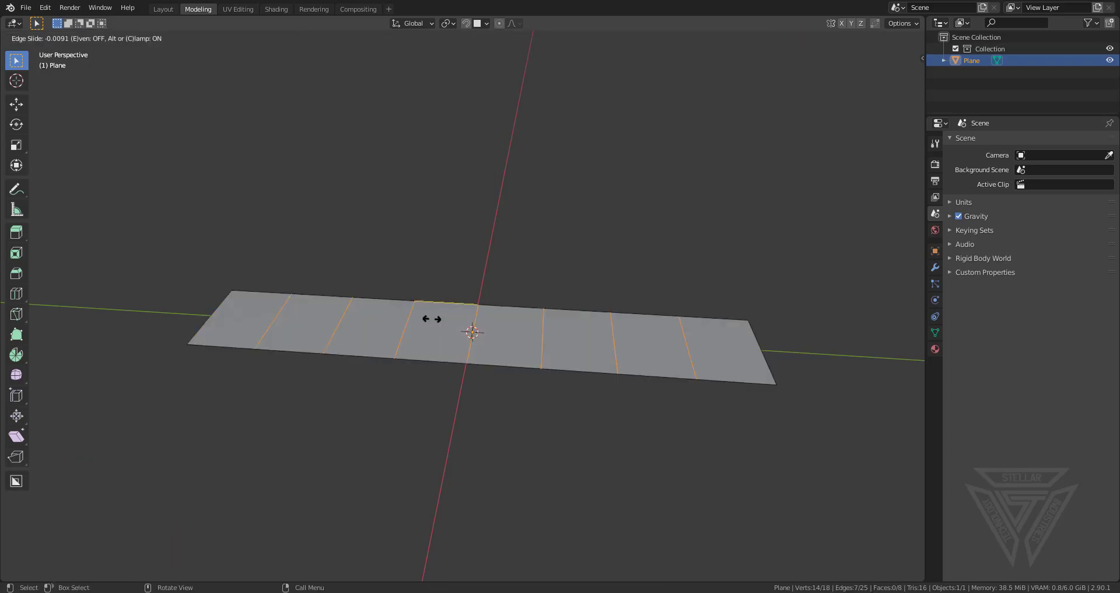
click(442, 315)
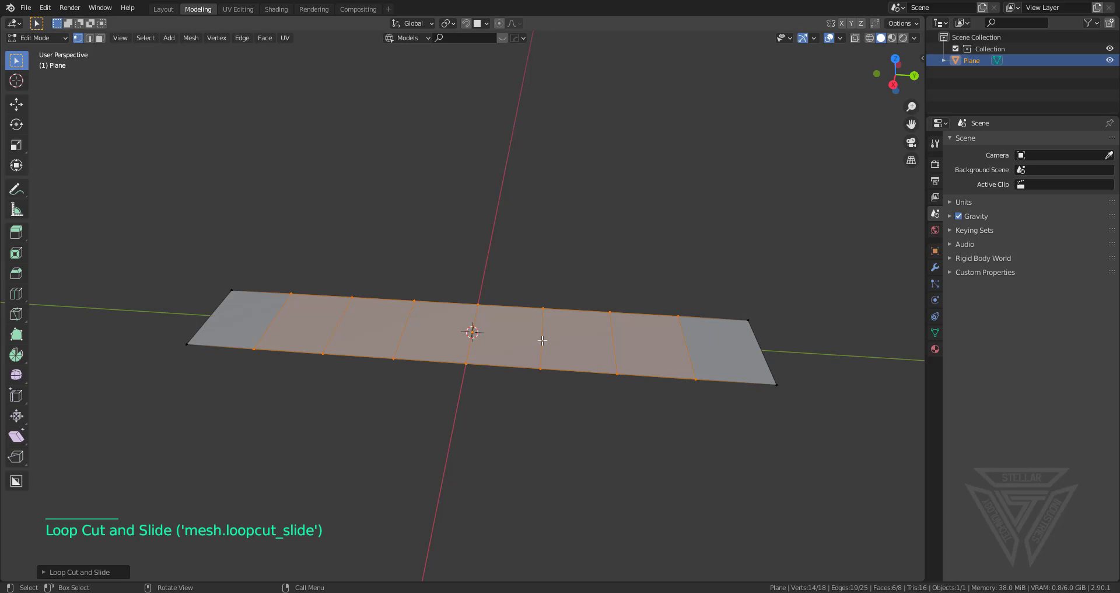
middle_drag(542, 341, 435, 301)
middle_drag(543, 323, 557, 328)
Step: In edge select mode, select the strip's cross edges
key(2)
click(563, 334)
shift+click(509, 313)
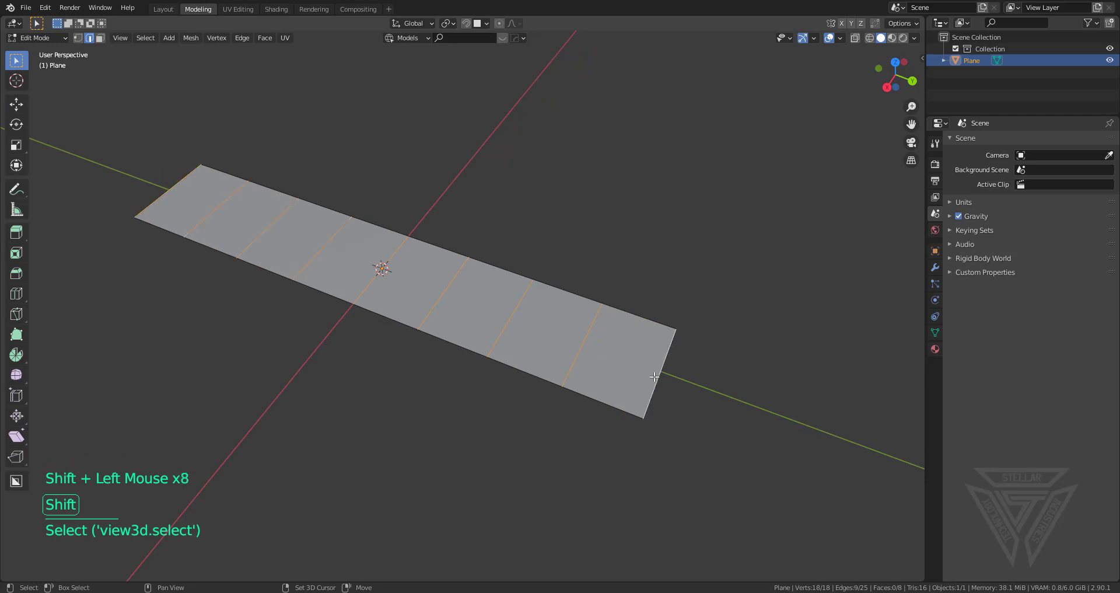
Step: Select all of the strip and mark its panel edges from the Q menu
key(a)
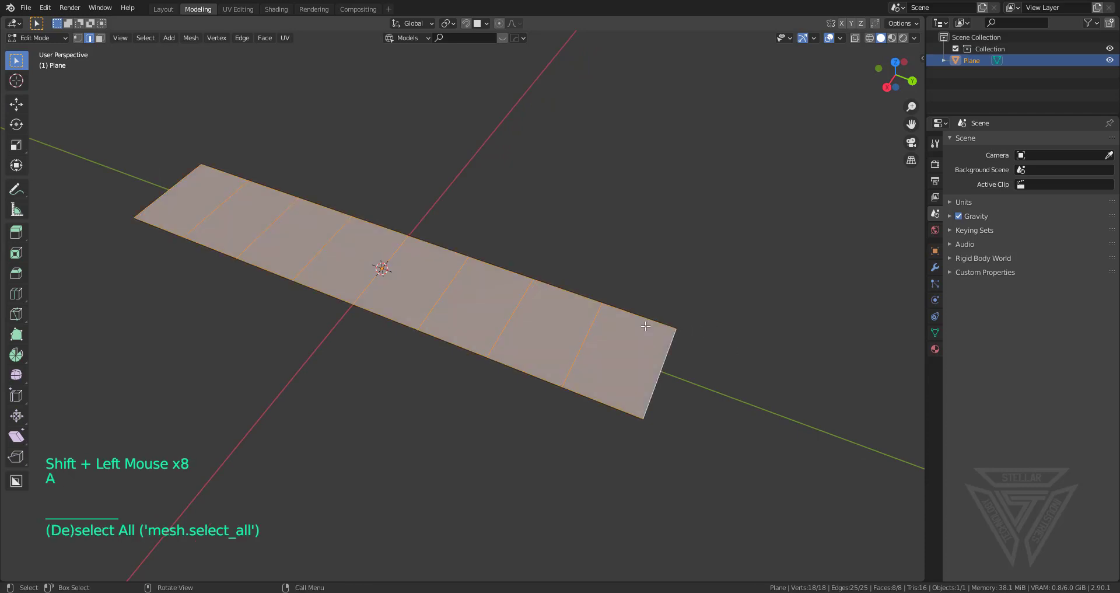
key(q)
click(646, 325)
key(Tab)
middle_drag(645, 324, 533, 313)
key(Tab)
scroll(594, 309, up, 3)
Step: Add 31 lengthwise loop cuts along the strip without sliding them
key(ctrl+r)
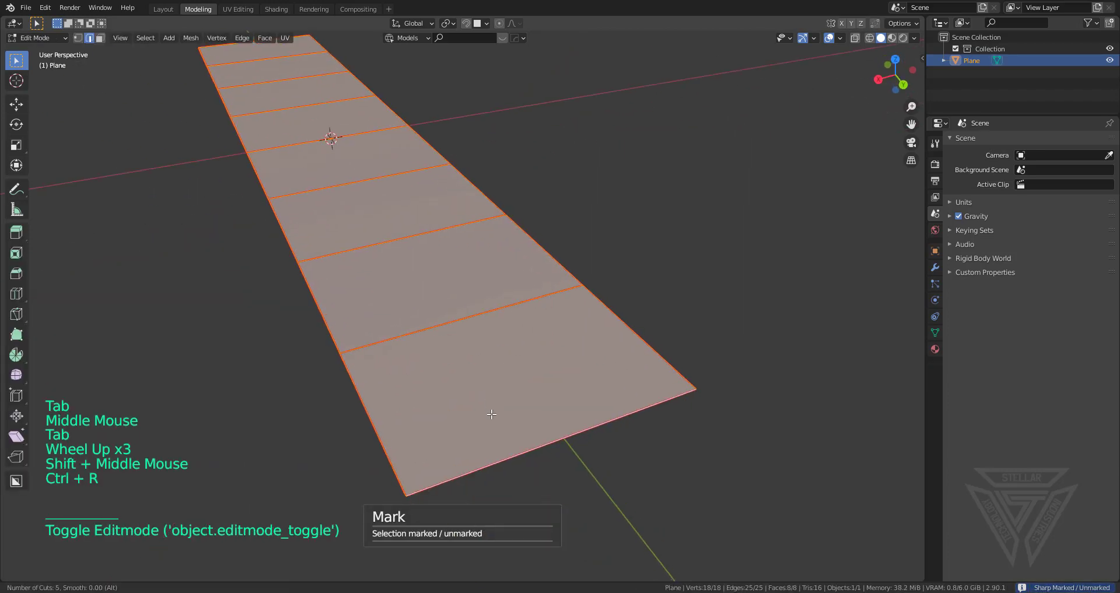
scroll(514, 456, up, 20)
scroll(514, 457, up, 1)
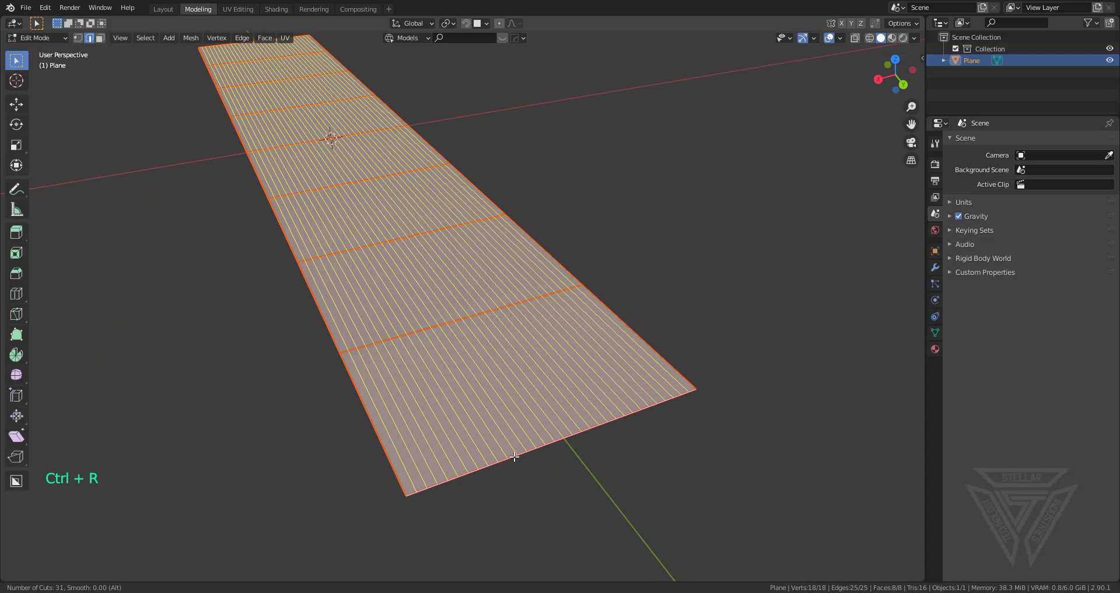
click(514, 457)
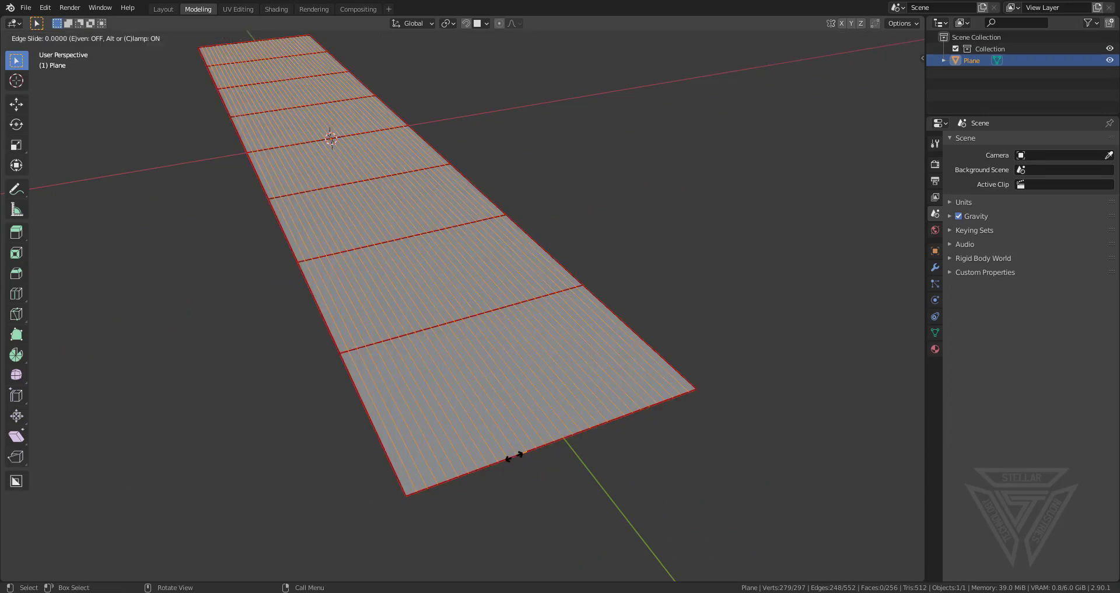
click(514, 456)
scroll(537, 412, down, 3)
middle_drag(537, 412, 583, 439)
scroll(632, 412, up, 1)
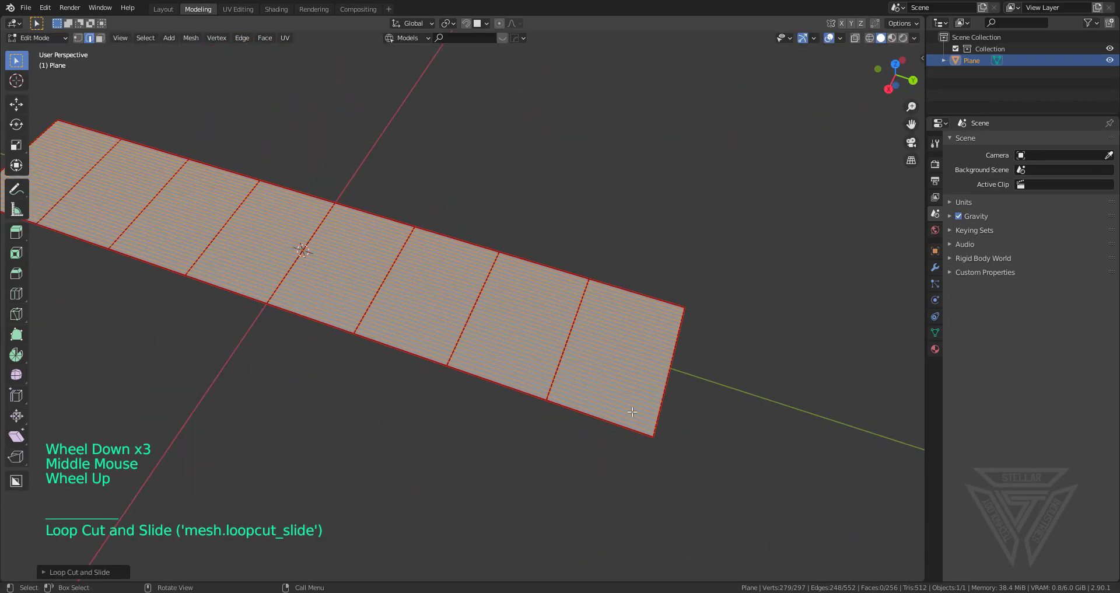
middle_drag(632, 412, 566, 378)
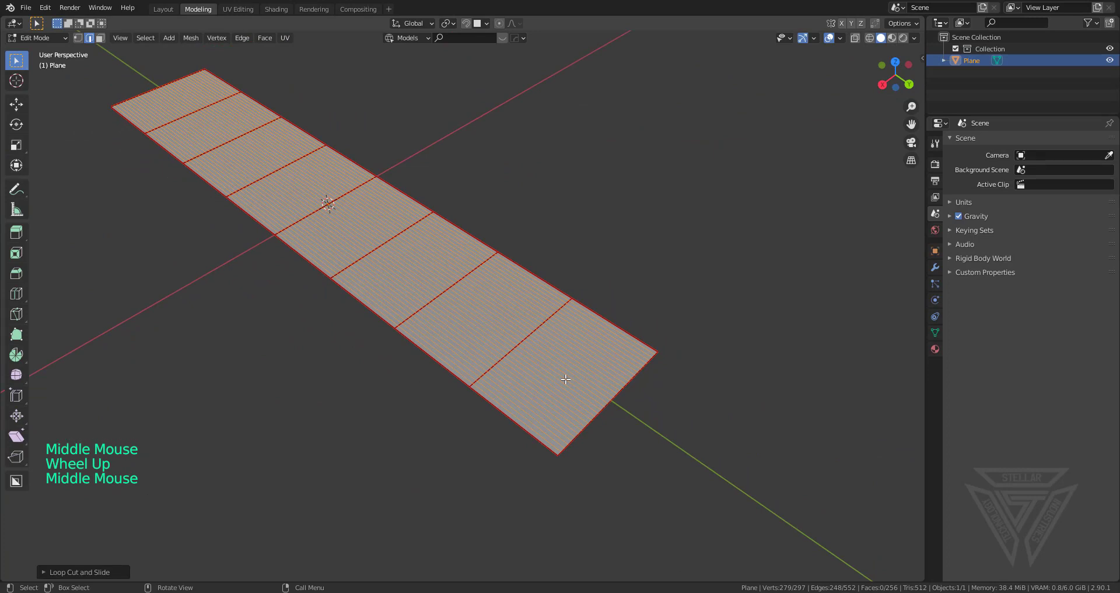
Step: Dice the strip in Object Mode with MeshTools Dice, raising the segment count
key(Tab)
key(q)
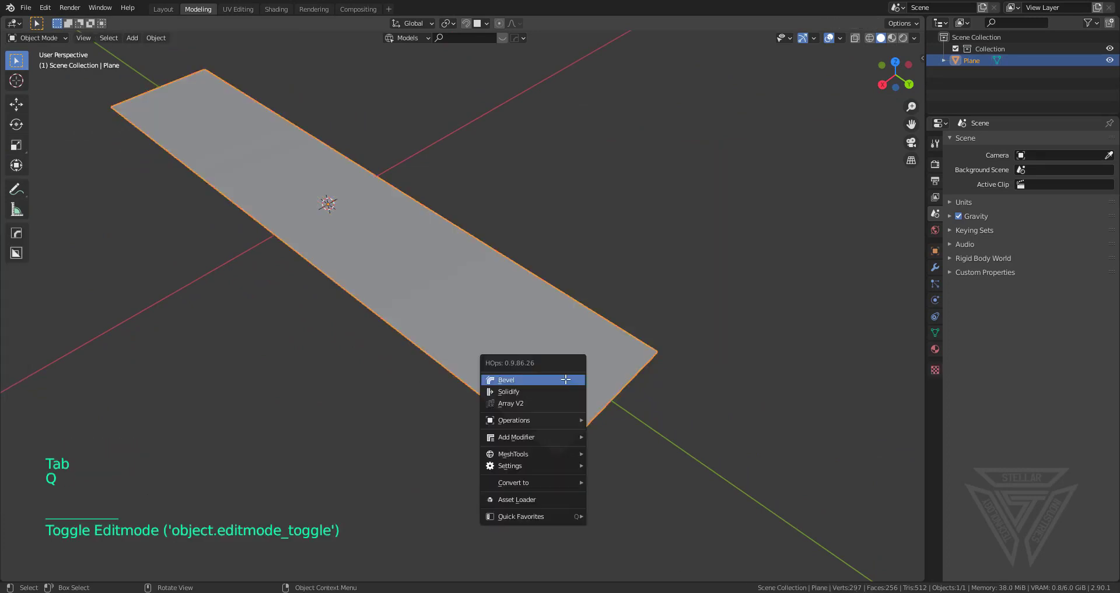
mouse_move(546, 457)
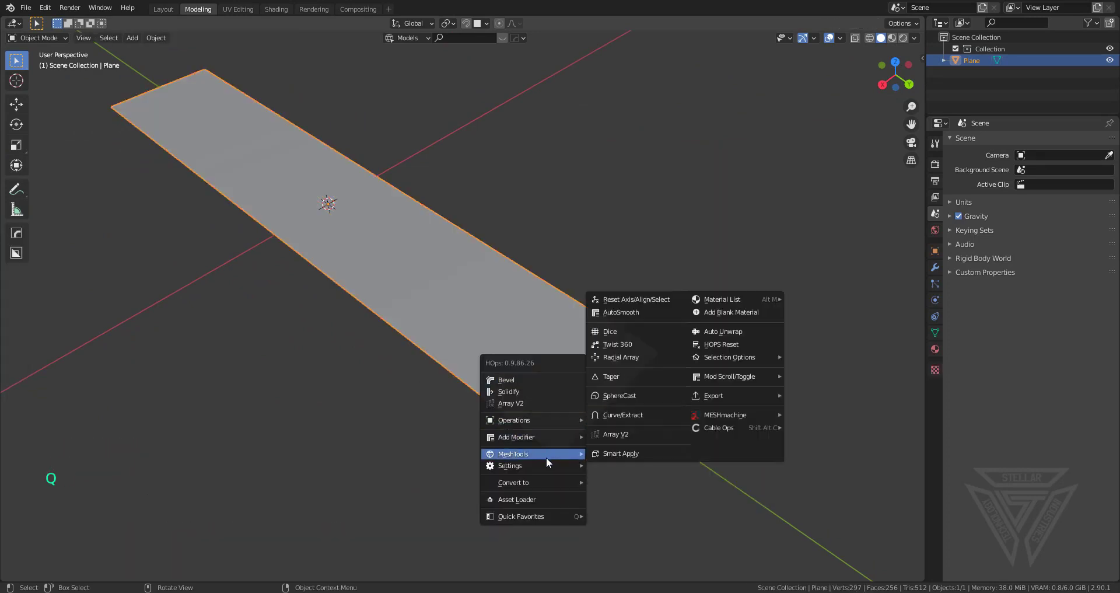
click(638, 329)
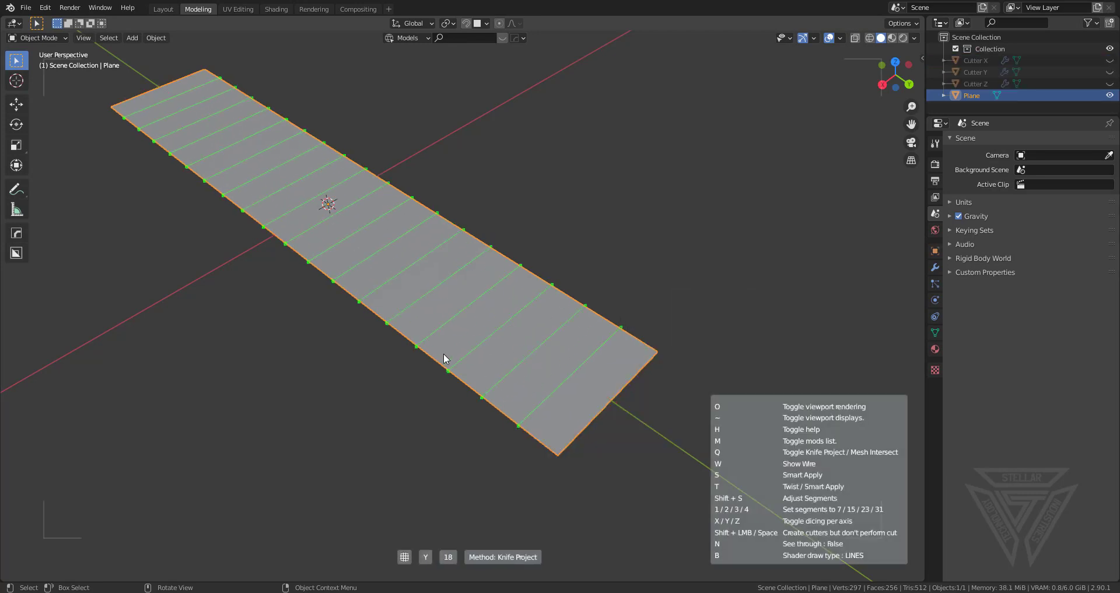
scroll(443, 357, up, 20)
scroll(443, 358, up, 20)
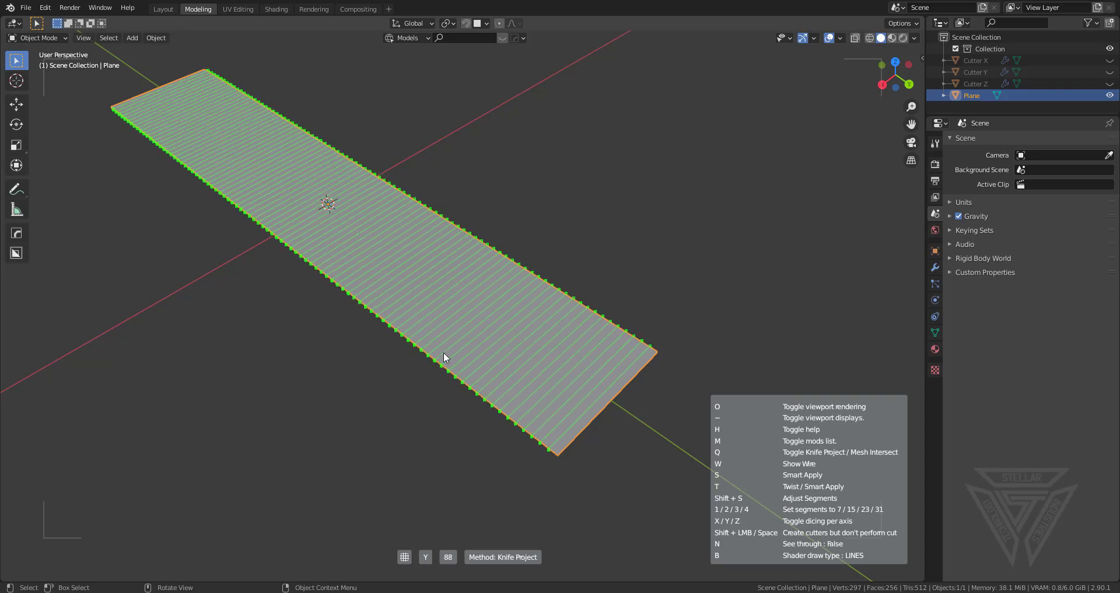
scroll(444, 358, up, 10)
click(443, 358)
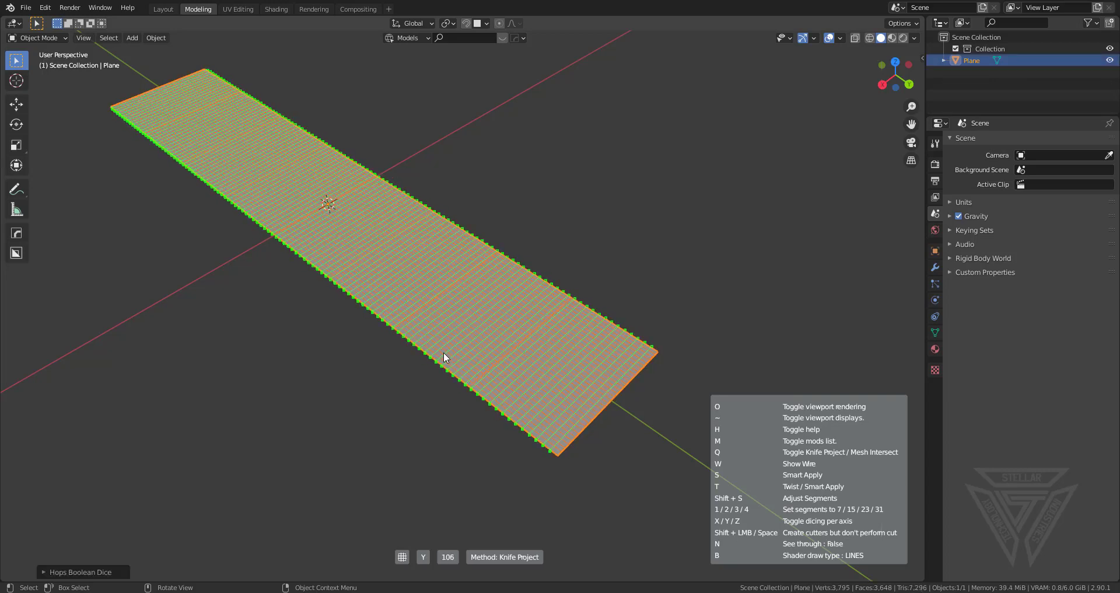
scroll(597, 444, up, 3)
Step: Inspect the 3,795-vertex diced grid in Edit Mode, then return to Object Mode
key(Tab)
mouse_move(598, 443)
middle_down()
mouse_move(631, 426)
mouse_move(592, 430)
middle_up()
scroll(627, 432, up, 1)
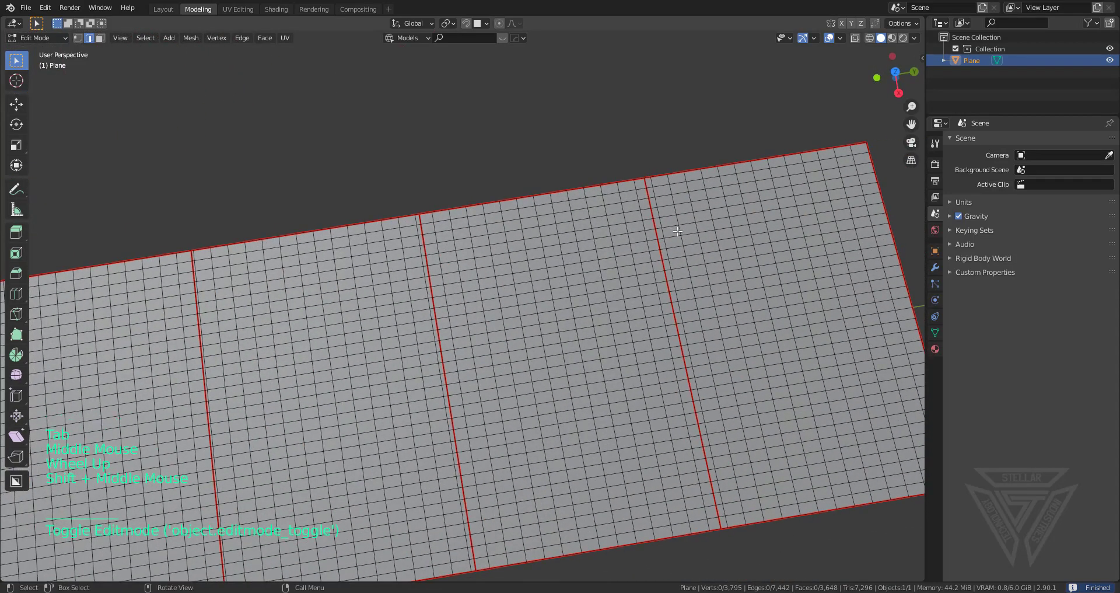
middle_drag(676, 231, 665, 197)
middle_drag(688, 491, 576, 211)
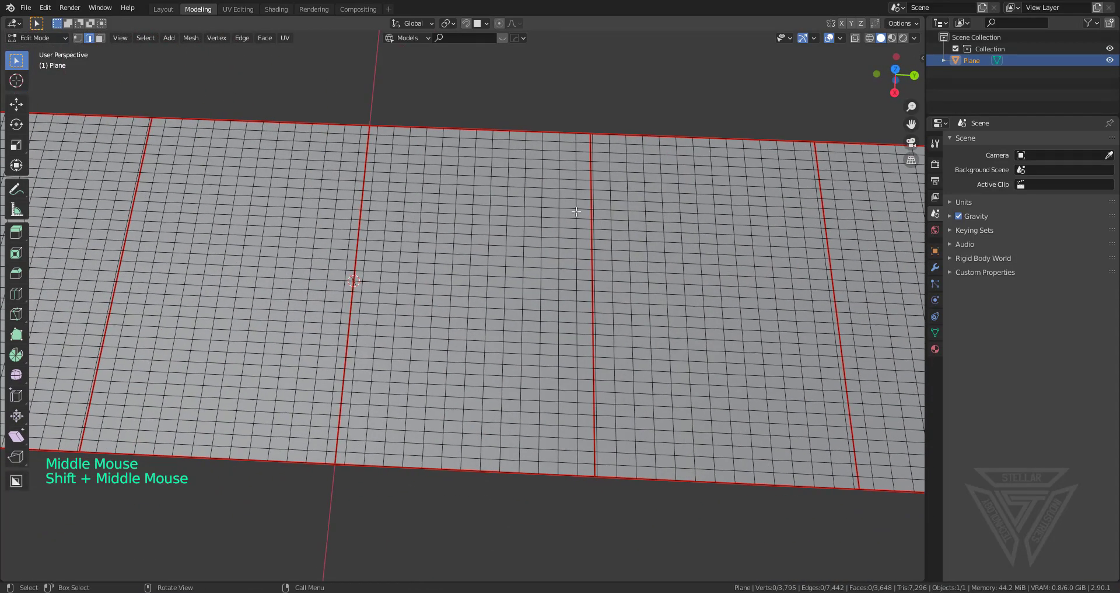
shift+middle_drag(455, 293, 887, 373)
shift+middle_drag(490, 228, 499, 219)
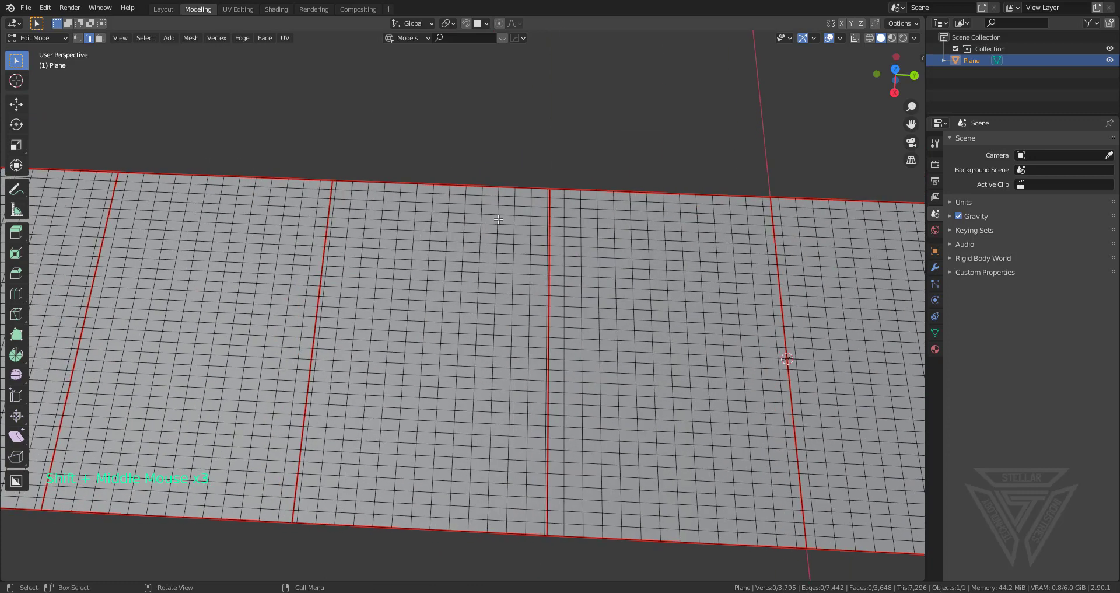
scroll(539, 406, down, 4)
key(Tab)
middle_drag(550, 406, 444, 315)
Step: Add a Cloth modifier, play the simulation to frame 52, and add level-1 subdivision
key(q)
mouse_move(445, 315)
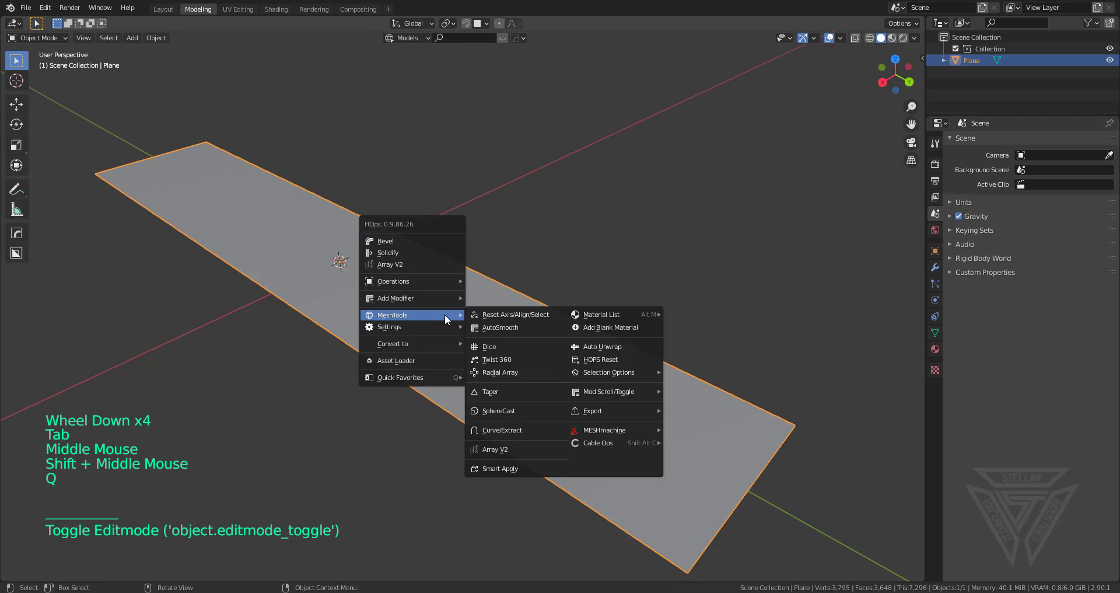
mouse_move(443, 296)
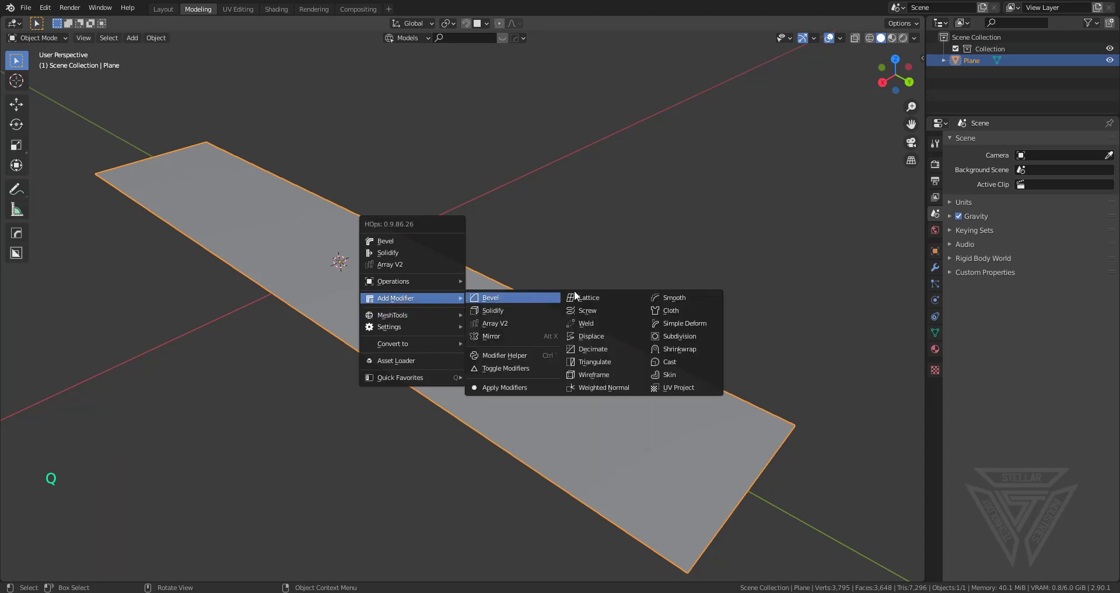
click(705, 313)
key(space)
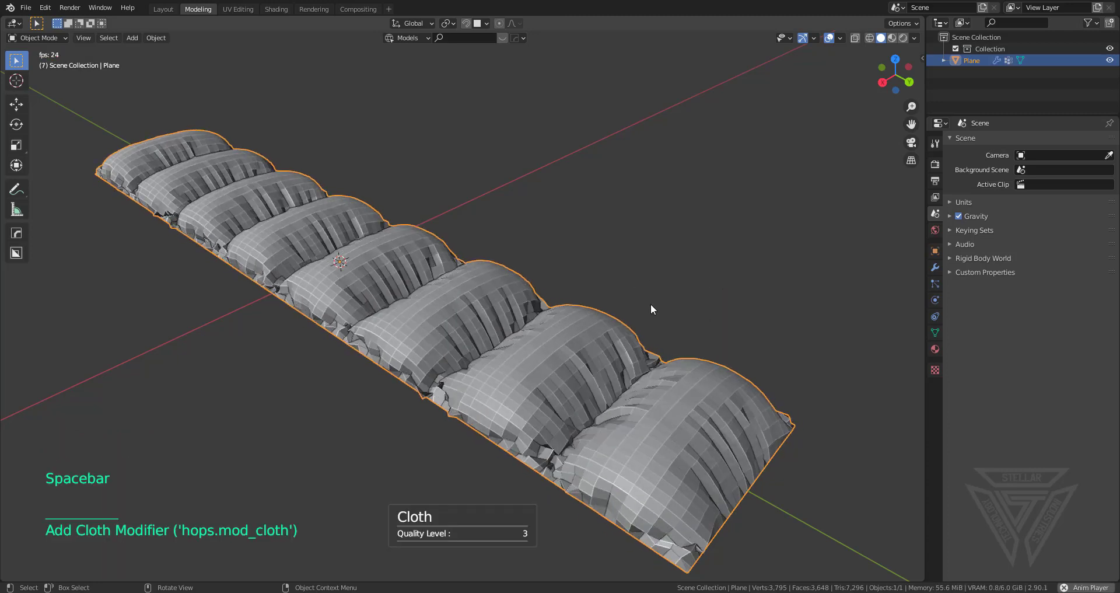
key(space)
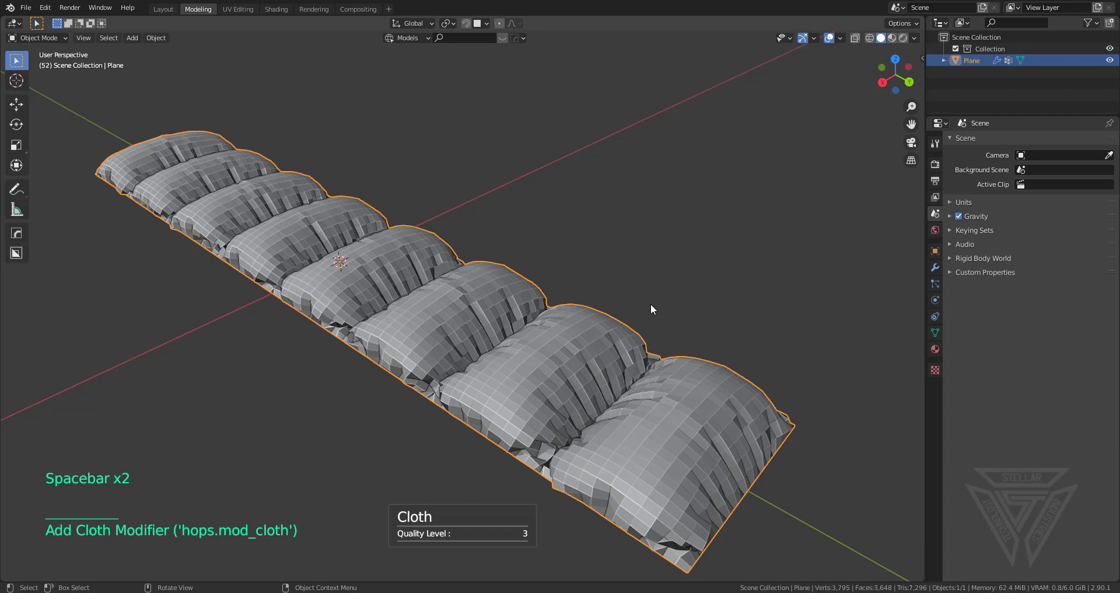
key(ctrl+1)
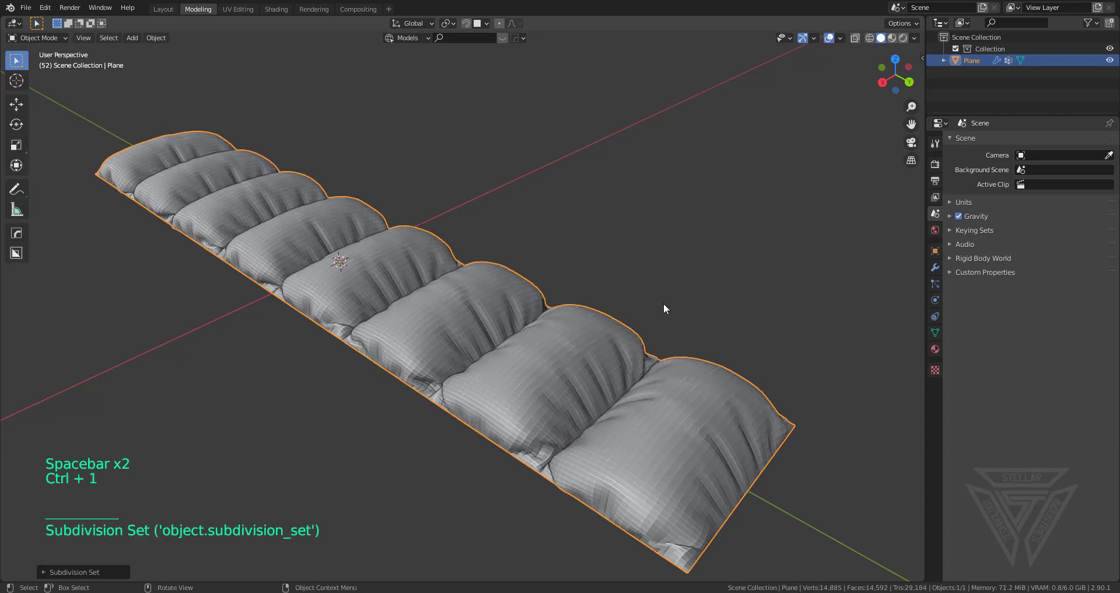
middle_drag(663, 308, 557, 268)
Step: Raise the pillow strip's subdivision to level 2 and frame it up close
key(ctrl+2)
scroll(496, 358, up, 1)
scroll(525, 251, up, 2)
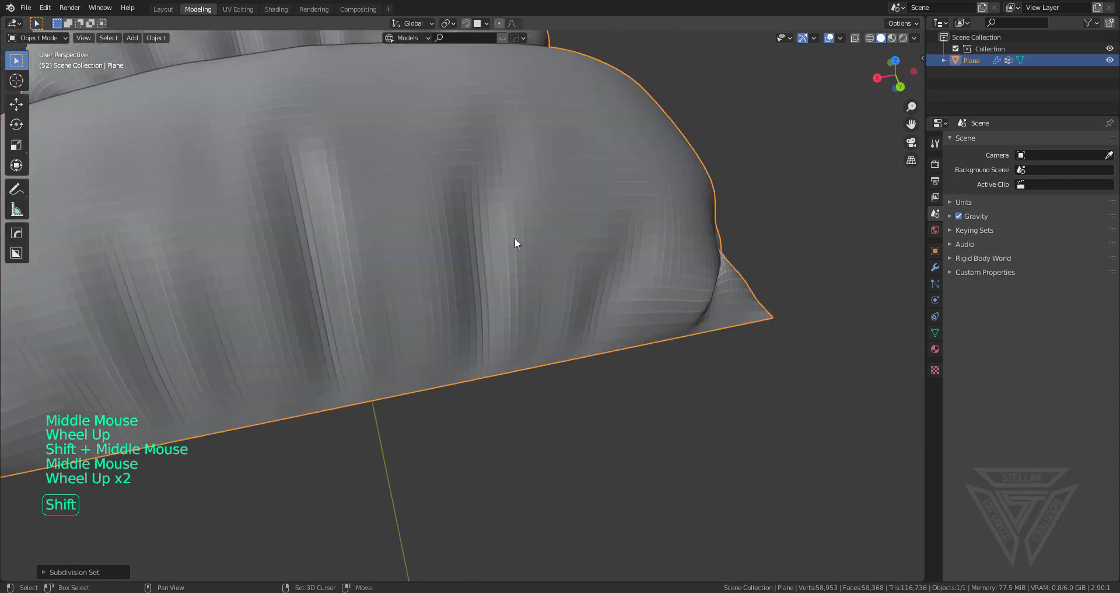
shift+middle_drag(515, 239, 748, 433)
scroll(564, 294, down, 2)
middle_drag(564, 295, 596, 310)
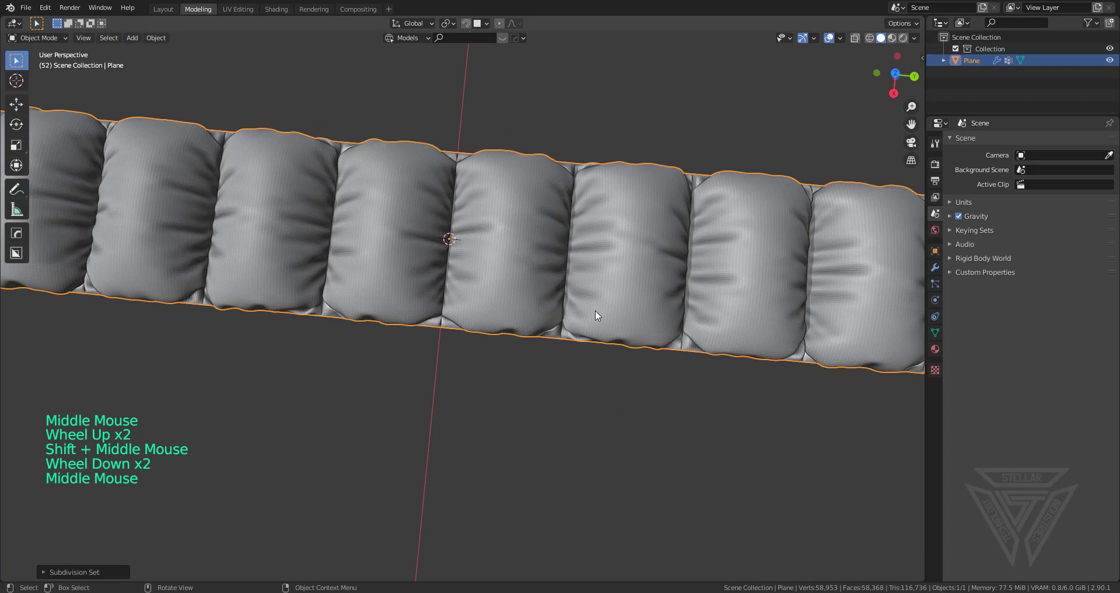
scroll(554, 283, down, 2)
middle_drag(555, 282, 533, 334)
scroll(607, 264, up, 4)
scroll(604, 343, down, 2)
scroll(538, 334, up, 2)
scroll(599, 359, down, 3)
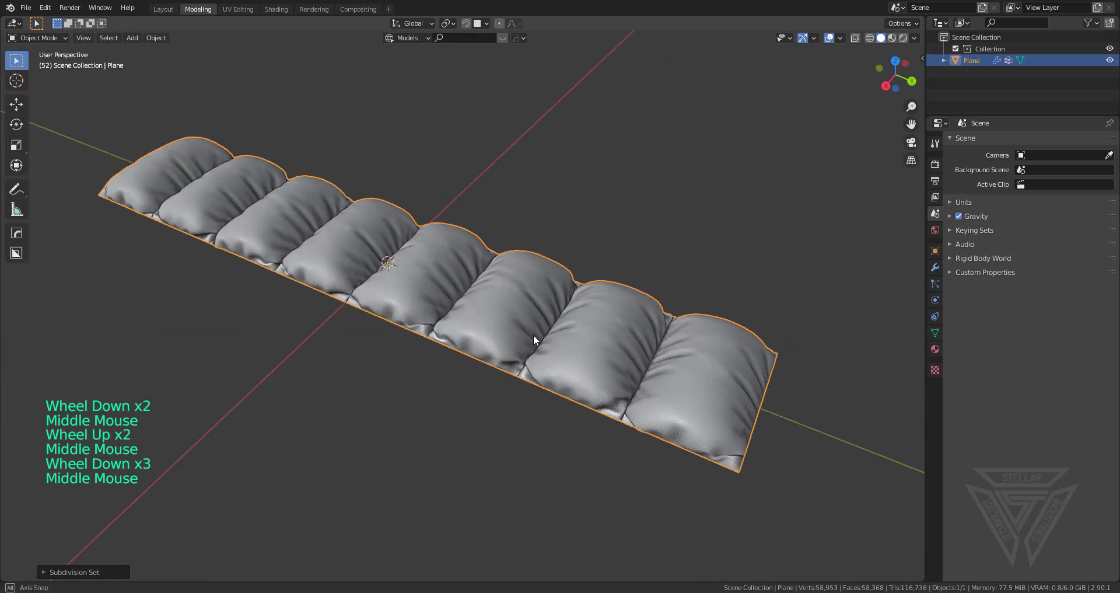
scroll(531, 333, up, 2)
Step: Shade the pillow strip smooth and view it from above
right_click(530, 331)
click(526, 327)
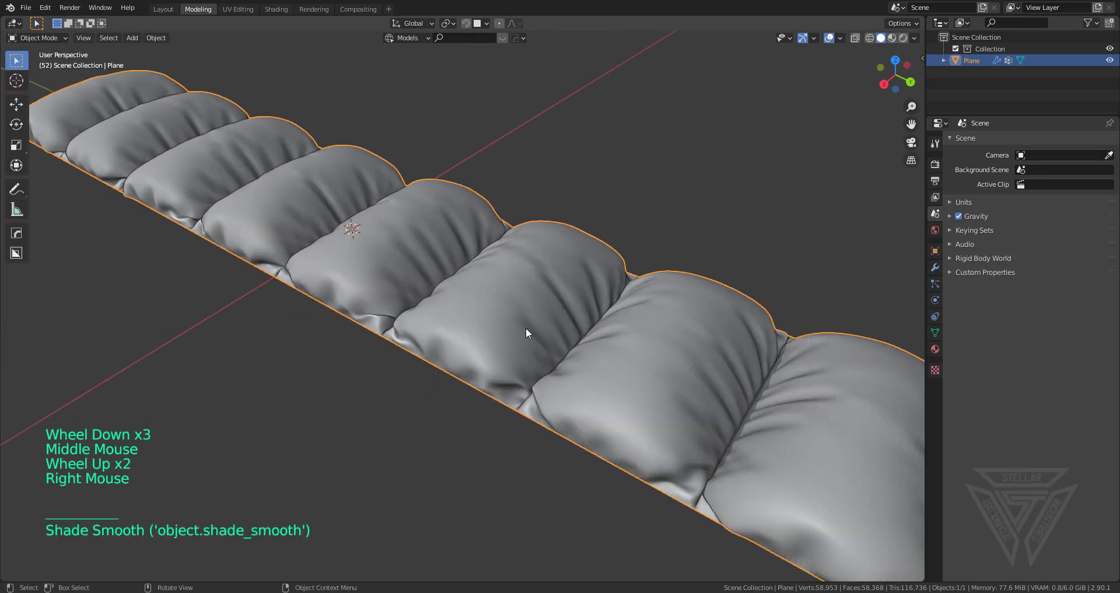
scroll(526, 332, down, 1)
click(555, 255)
middle_drag(555, 255, 495, 99)
scroll(458, 153, up, 3)
shift+middle_drag(458, 153, 588, 342)
scroll(558, 338, down, 3)
scroll(555, 299, down, 1)
scroll(652, 373, down, 5)
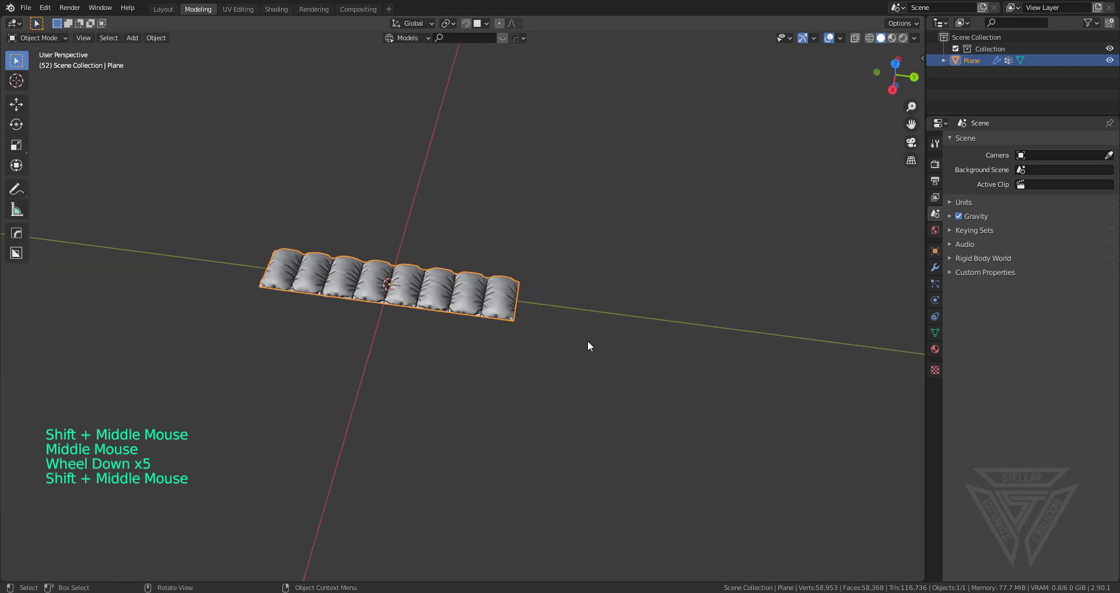
Step: Apply the Cloth modifier from the Modifier tab to make the pillow shape permanent
click(935, 267)
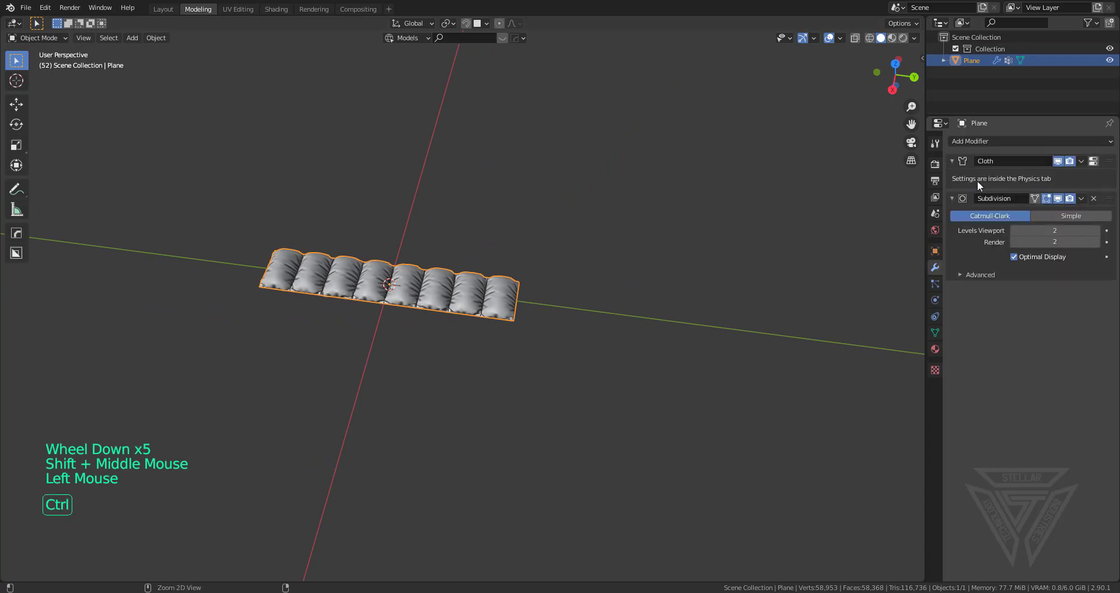
key(ctrl+q)
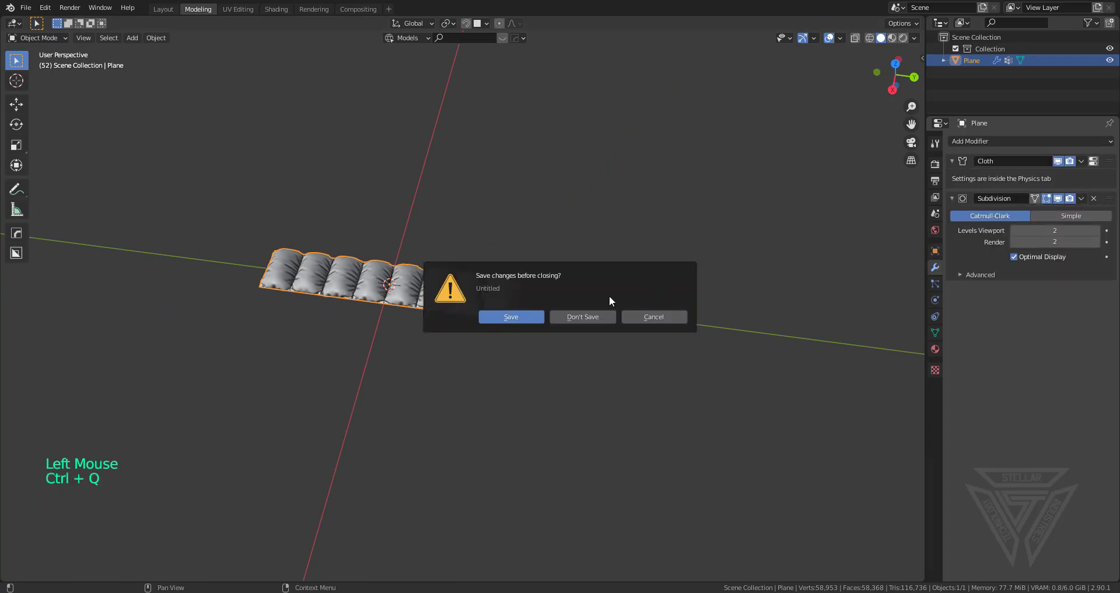
key(ctrl)
key(ctrl+a)
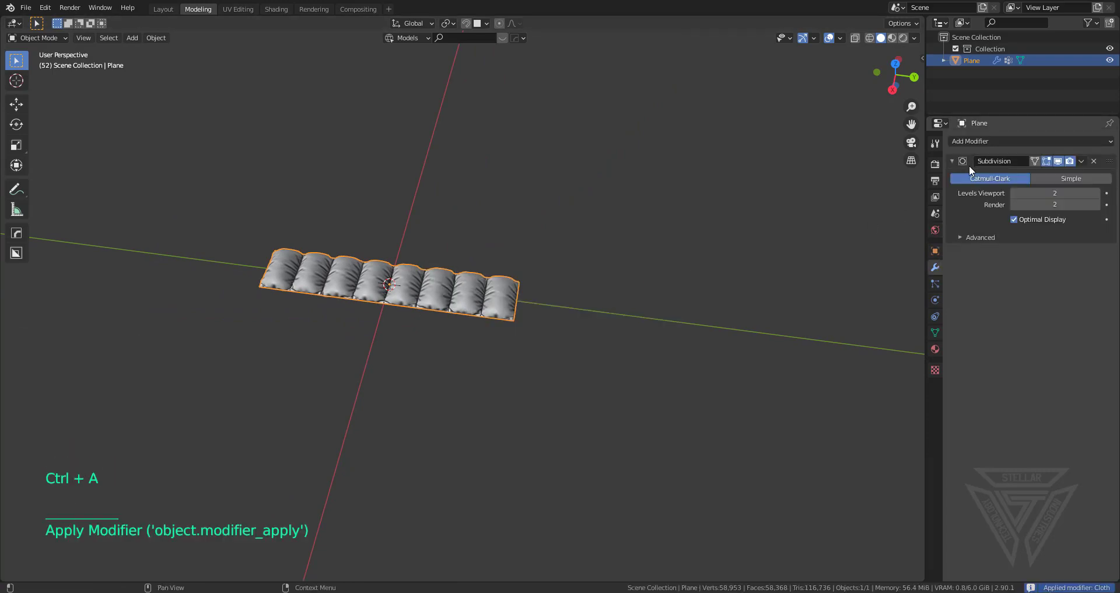
scroll(488, 349, up, 5)
scroll(642, 295, down, 4)
Step: Add an Array V2 modifier to repeat the pillow strip into a second row
key(q)
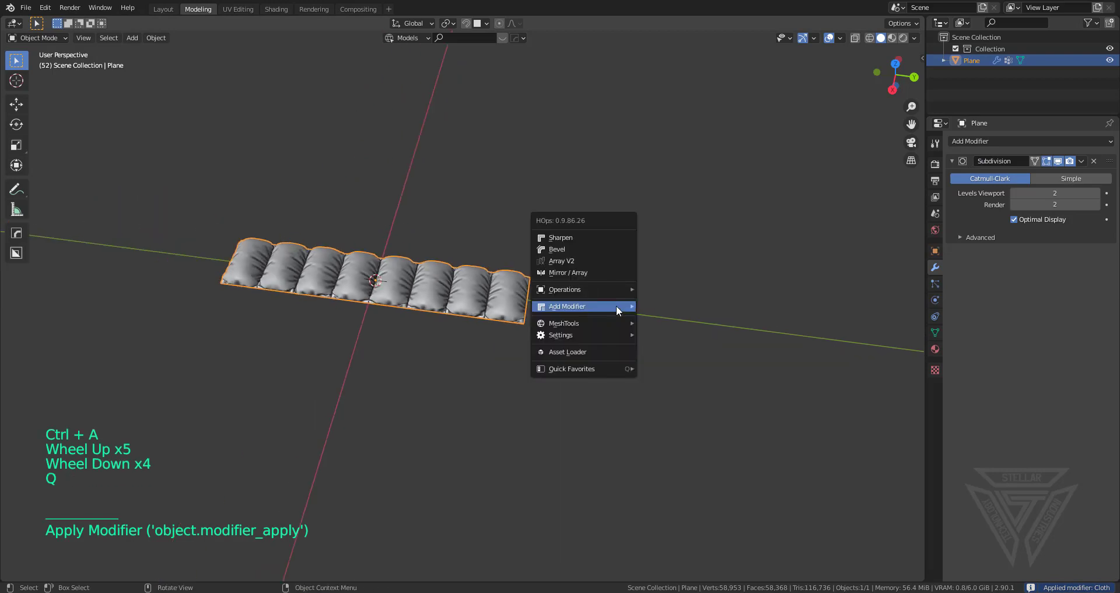
mouse_move(616, 306)
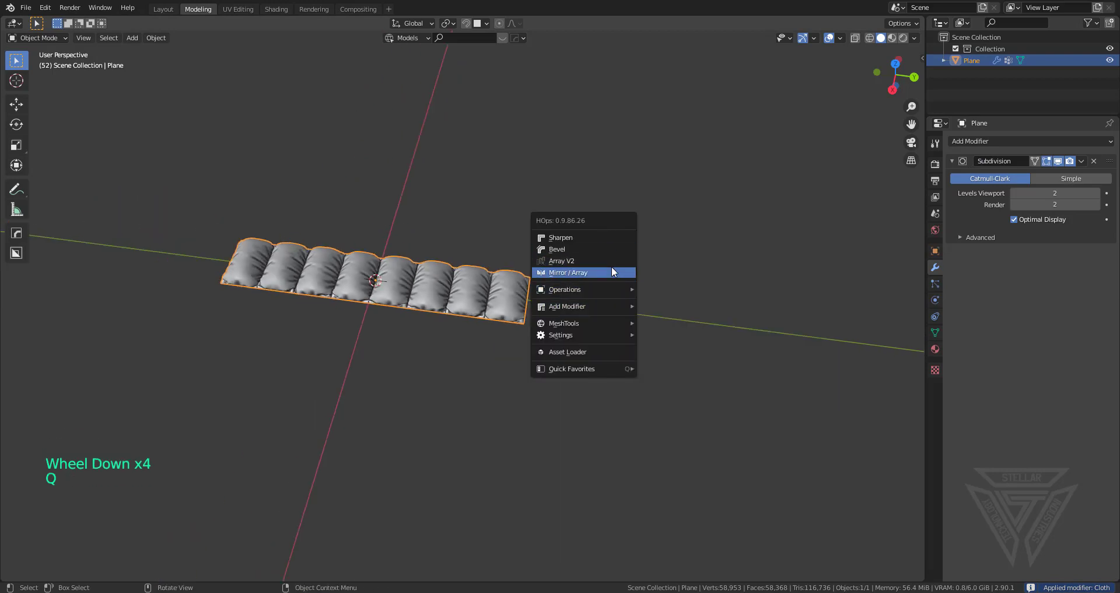
click(594, 261)
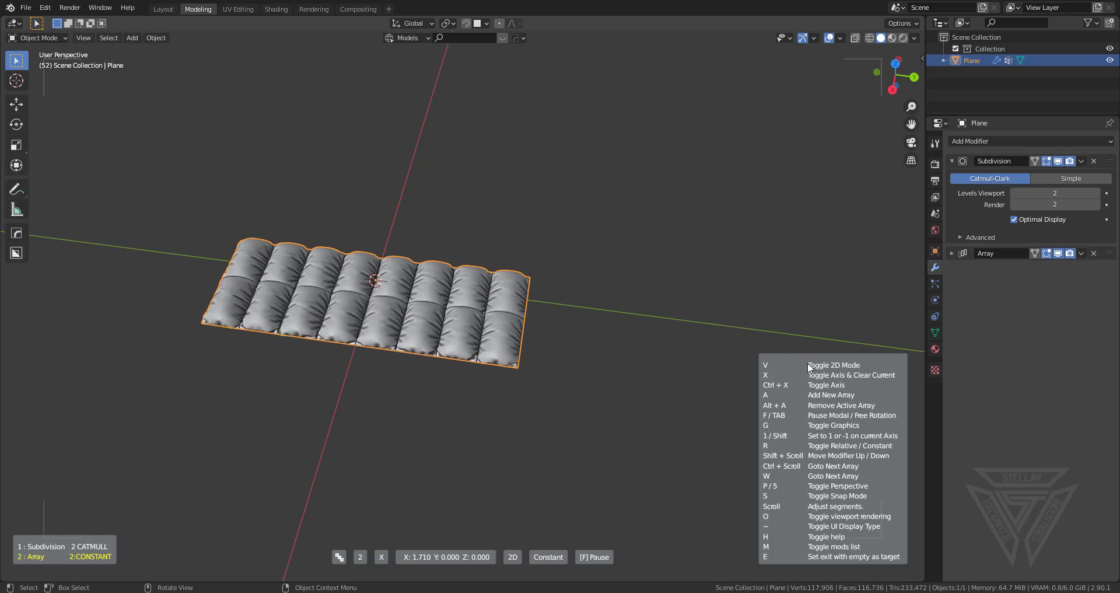
Step: Commit the array as two rows of pillows, then deselect the grid
click(830, 373)
scroll(830, 374, up, 5)
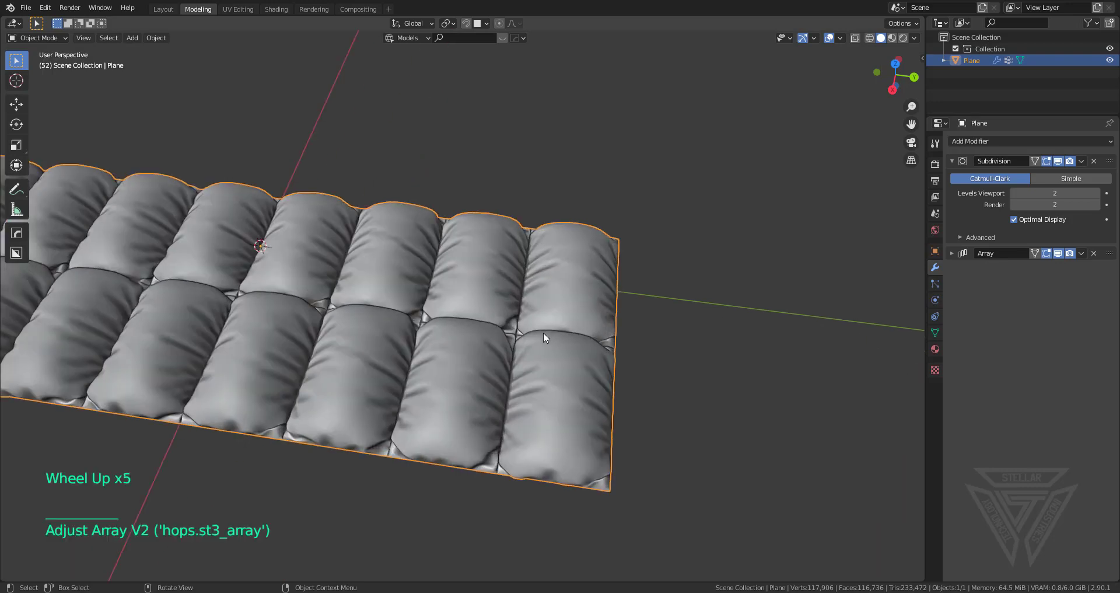
middle_drag(544, 332, 614, 392)
click(646, 230)
scroll(443, 286, up, 3)
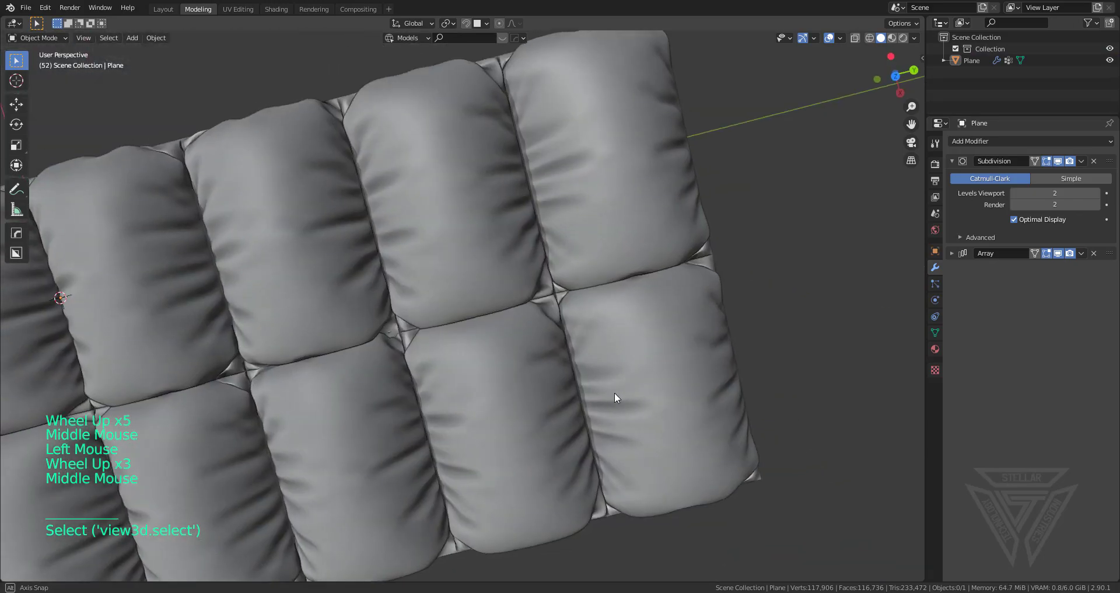
scroll(468, 328, down, 4)
middle_drag(468, 328, 452, 233)
Step: Inspect the pillow mesh in Edit Mode, then view the grid top-down and obliquely
key(Tab)
scroll(585, 263, up, 3)
scroll(455, 374, up, 1)
scroll(651, 449, down, 2)
key(Tab)
scroll(583, 330, down, 3)
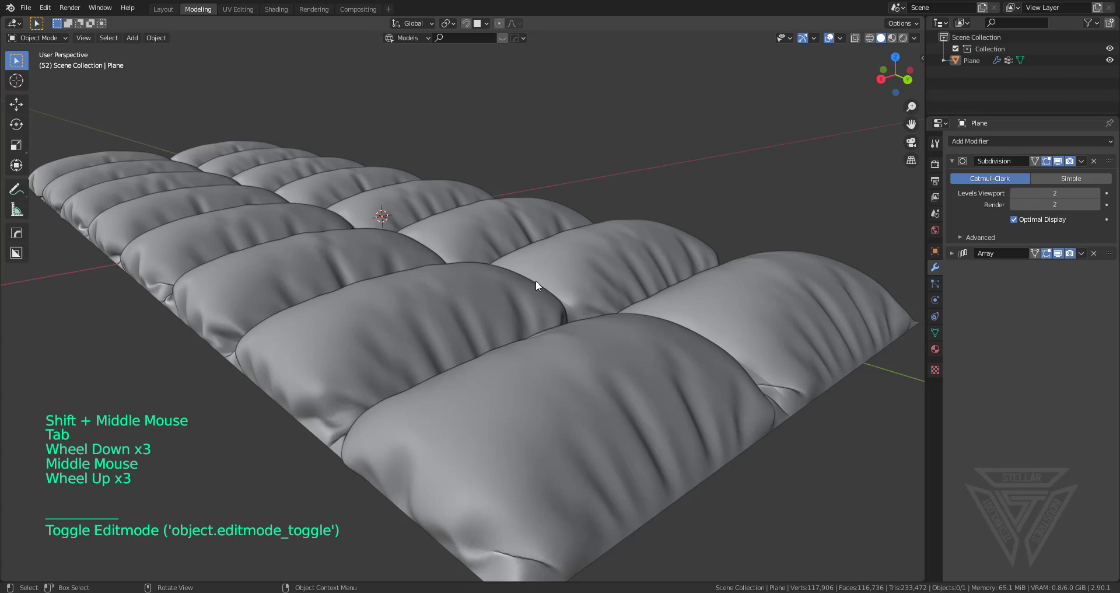
middle_drag(536, 280, 589, 316)
middle_drag(522, 238, 520, 289)
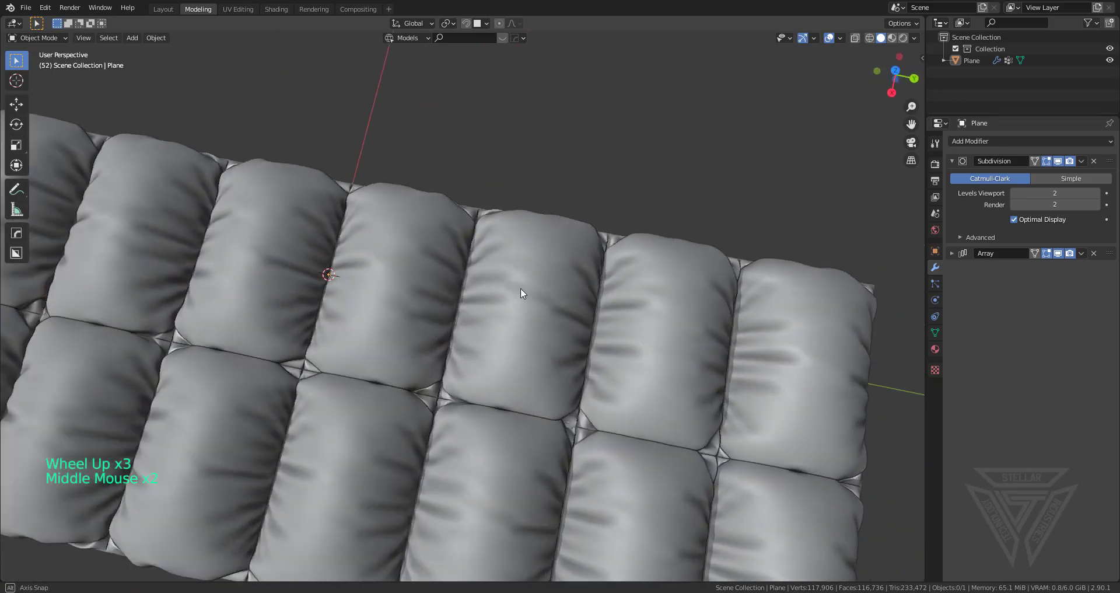
scroll(520, 288, down, 2)
scroll(484, 249, down, 1)
shift+middle_drag(484, 250, 628, 296)
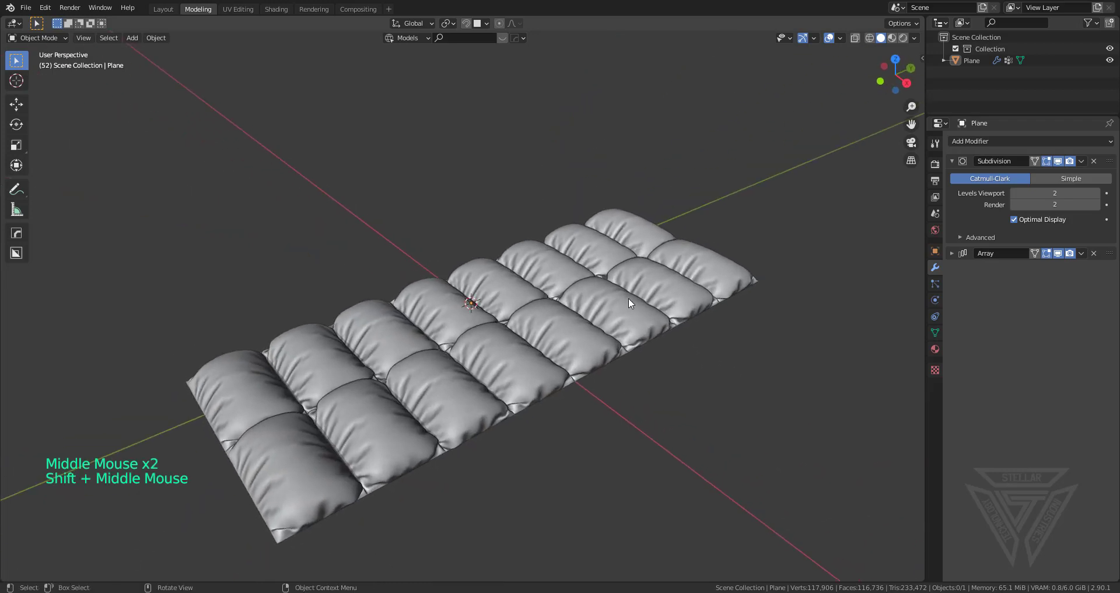
scroll(628, 298, up, 1)
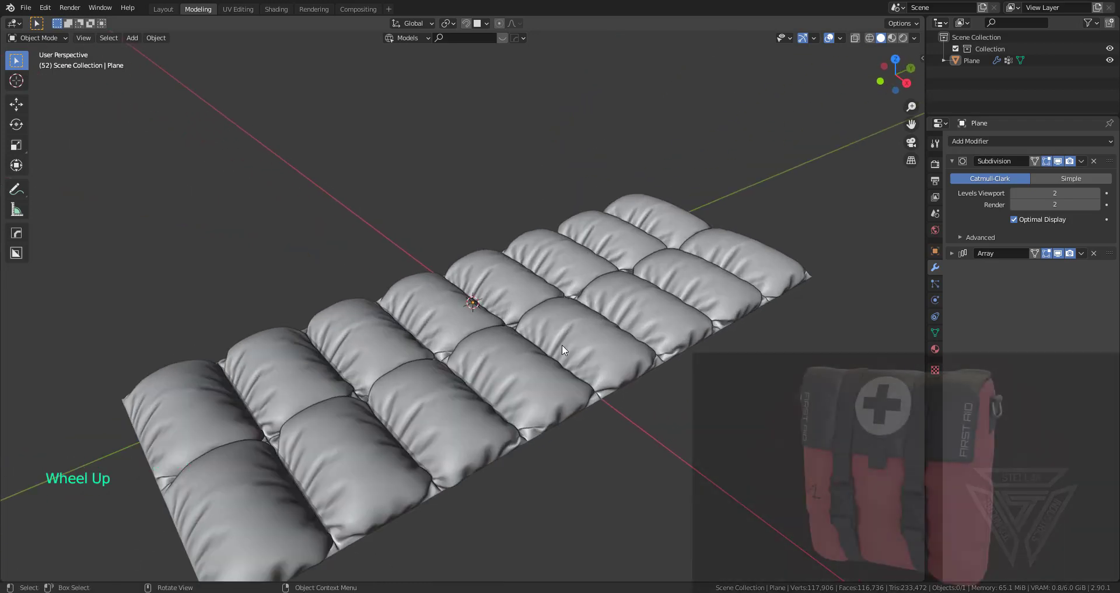
scroll(562, 348, up, 2)
scroll(528, 338, up, 1)
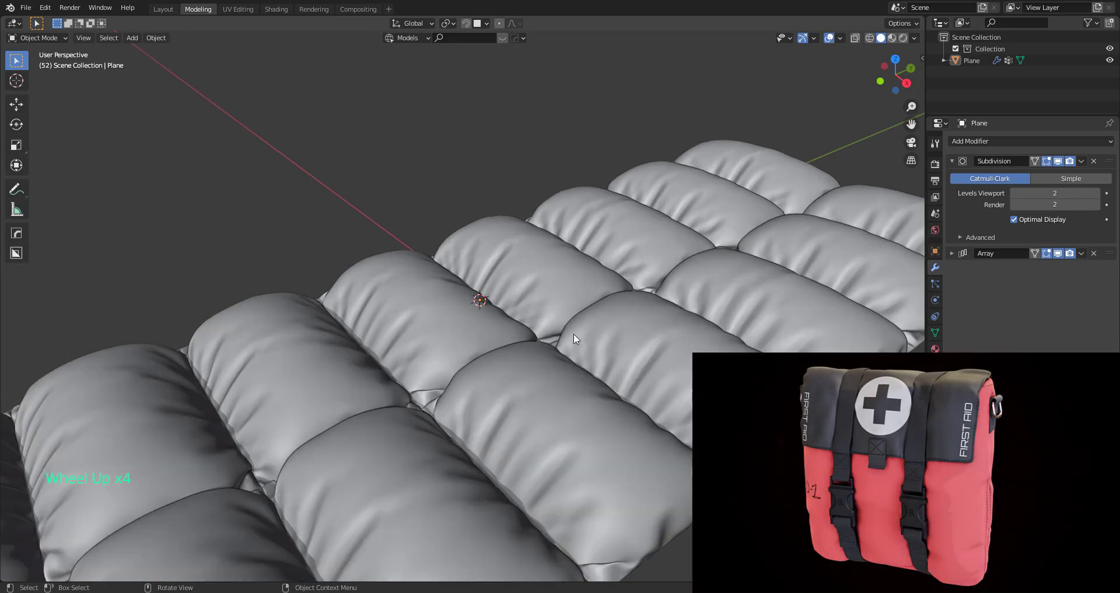
middle_drag(529, 338, 400, 320)
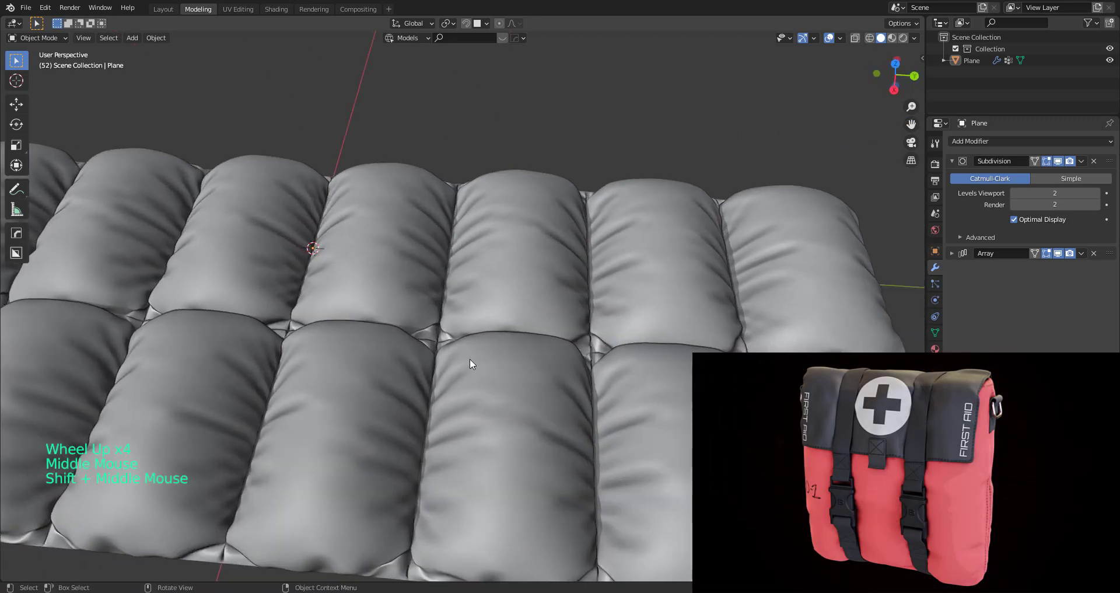
scroll(470, 360, down, 3)
middle_drag(501, 390, 525, 324)
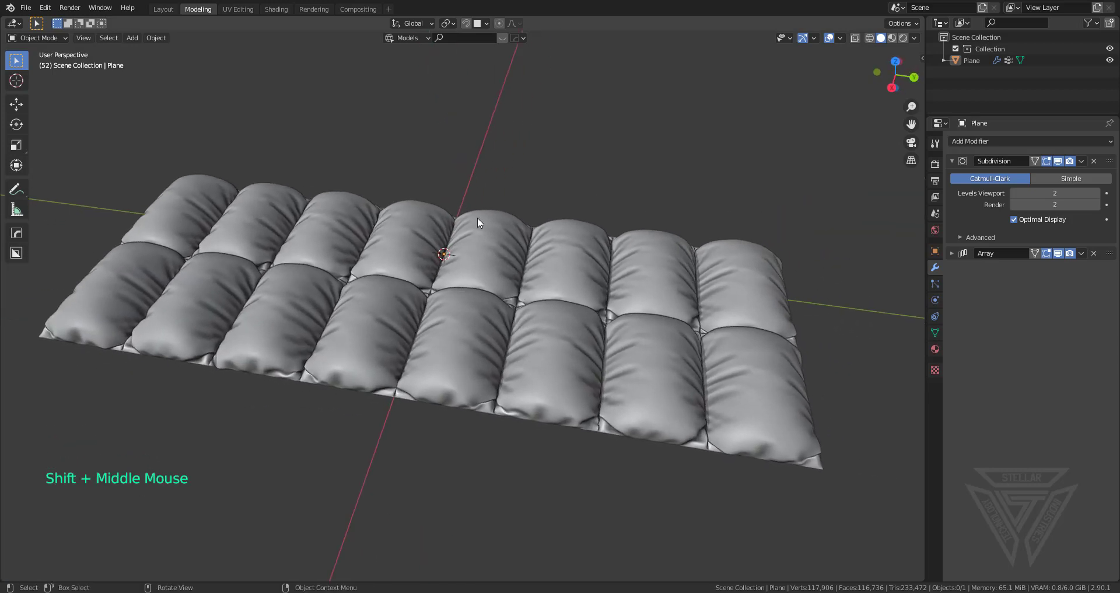
Step: Select all and delete the pillow grid plane
scroll(477, 217, down, 2)
key(shift+a)
key(Escape)
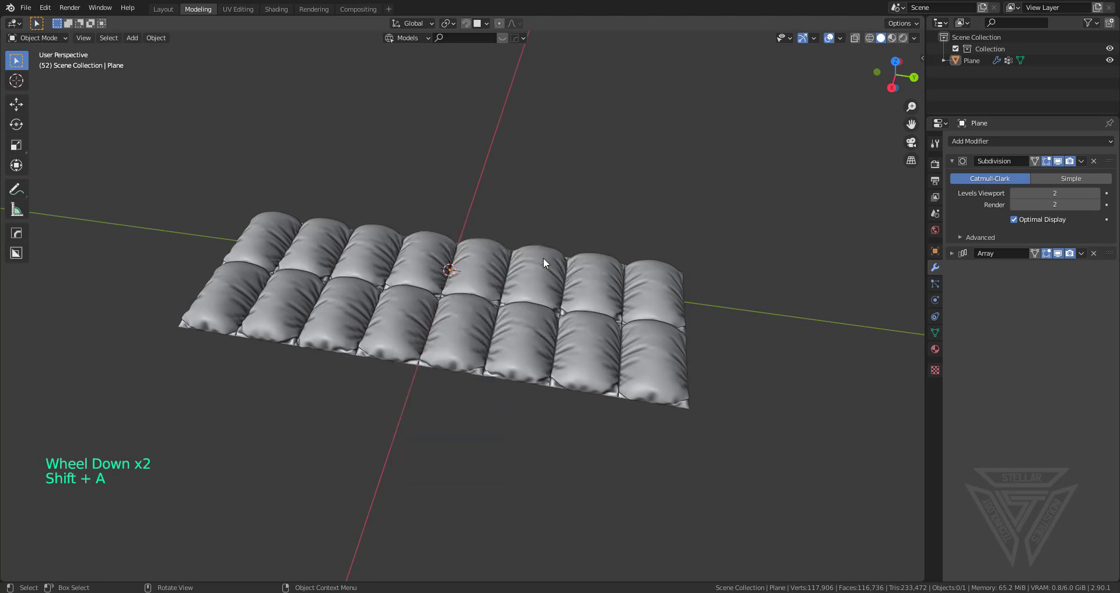
key(a)
key(x)
click(400, 225)
Step: Add a new default cube and enter Edit Mode on its mesh
key(shift+a)
mouse_move(458, 222)
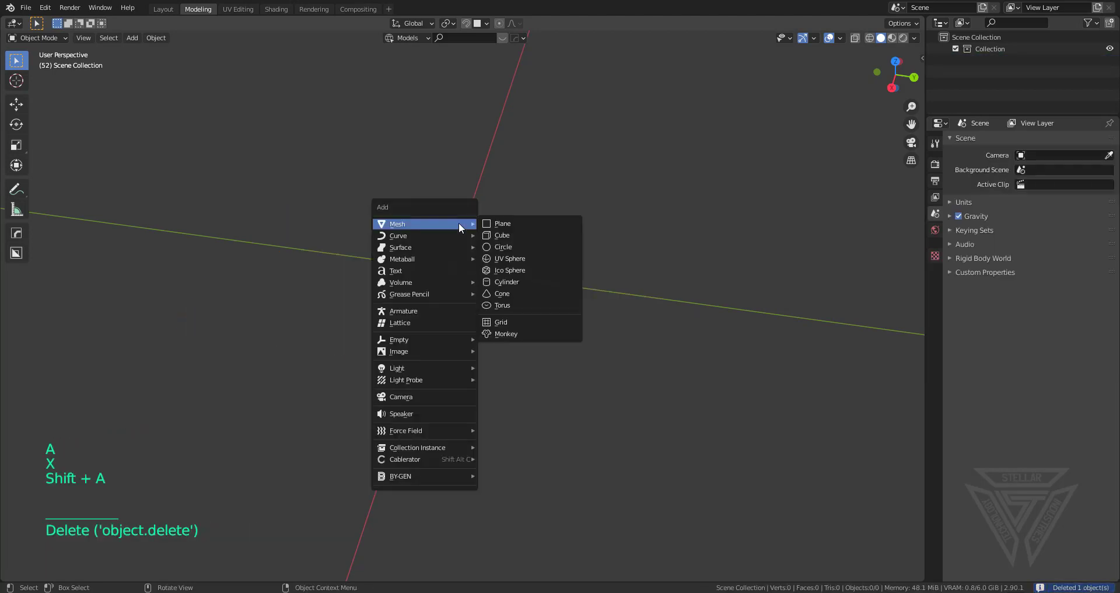
click(505, 235)
scroll(517, 239, up, 2)
key(Tab)
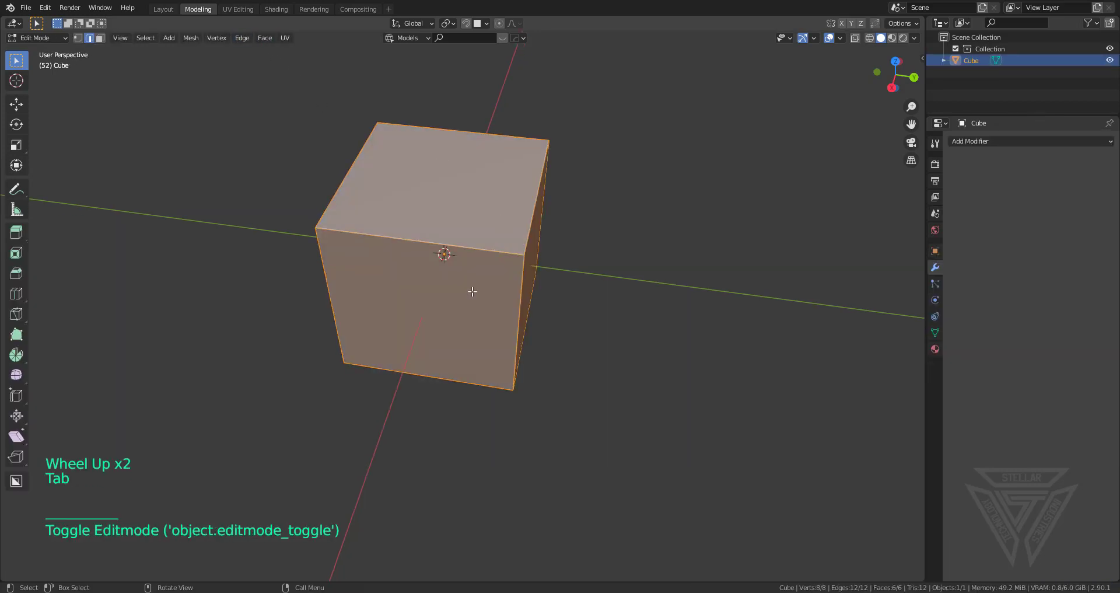
Step: Poke every cube face into triangles and mark the cube's edges sharp
click(265, 38)
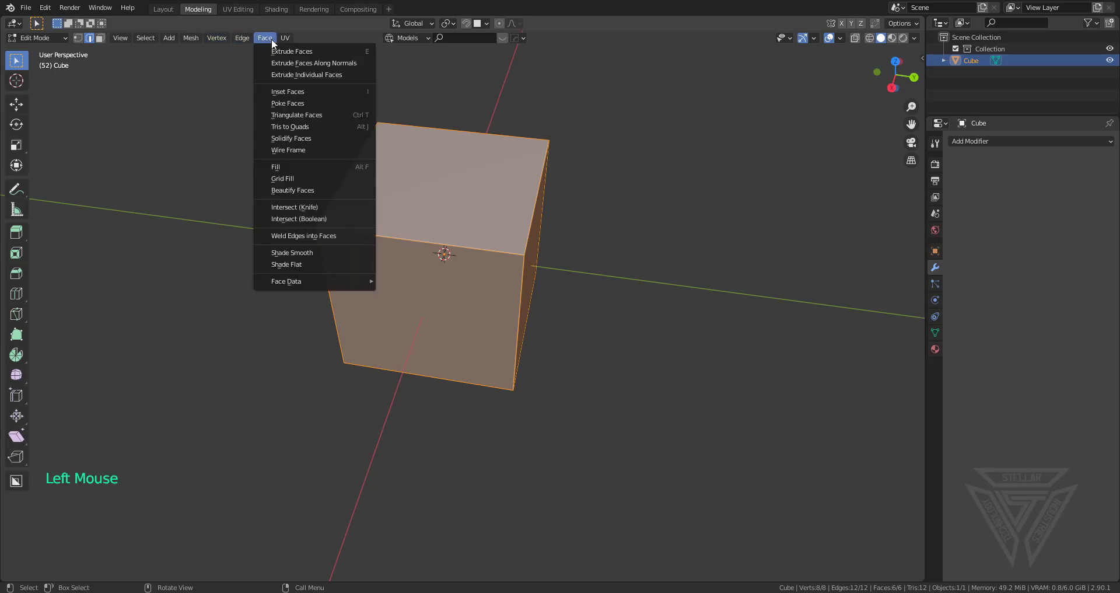
click(327, 100)
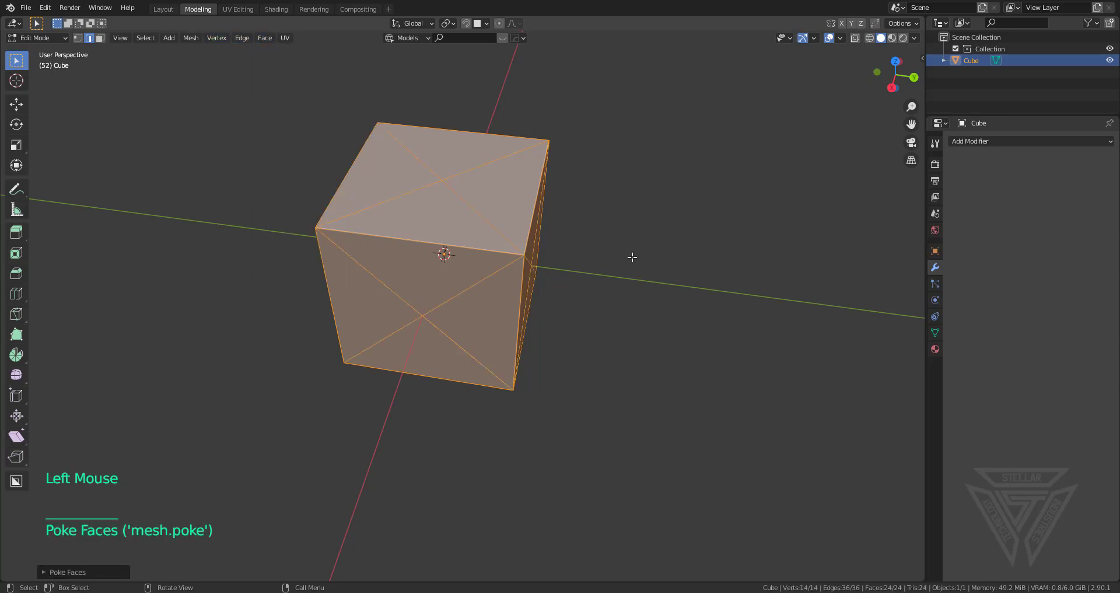
key(q)
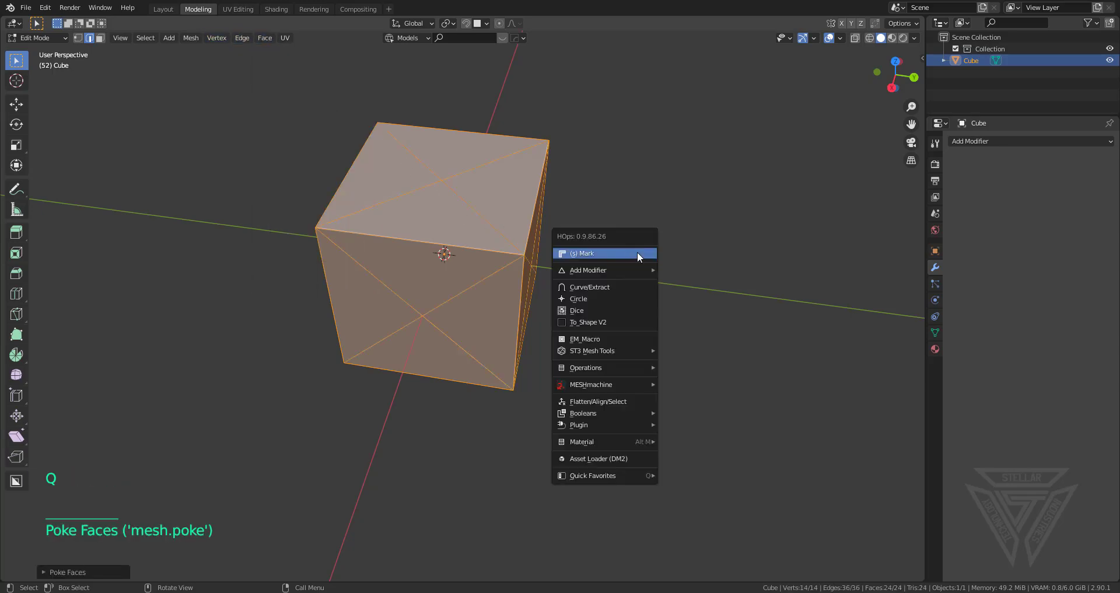
click(637, 251)
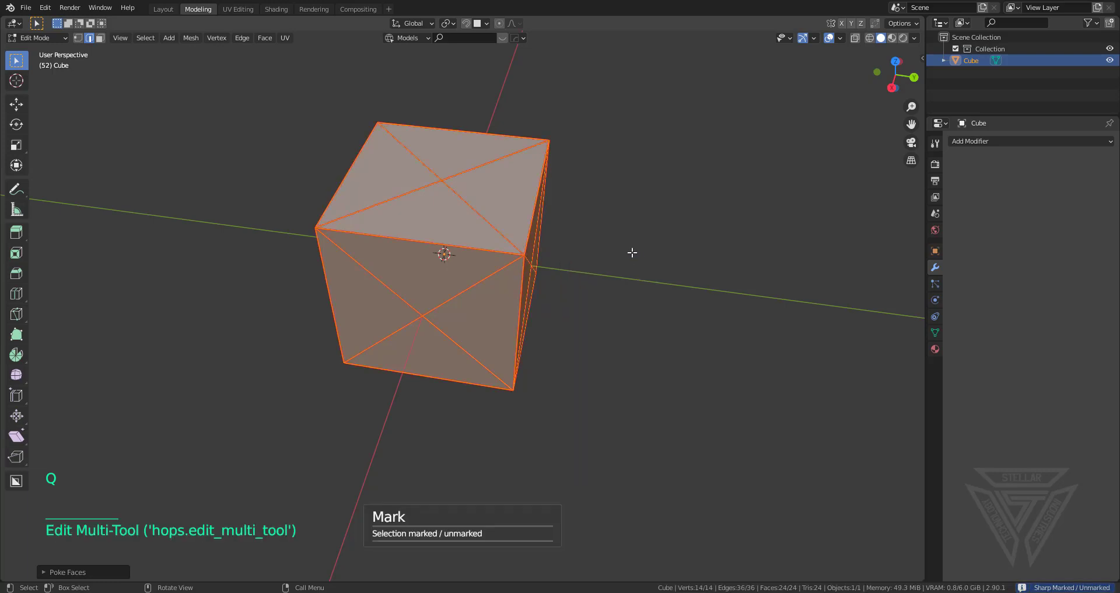
shift+middle_drag(501, 243, 512, 275)
scroll(553, 275, up, 2)
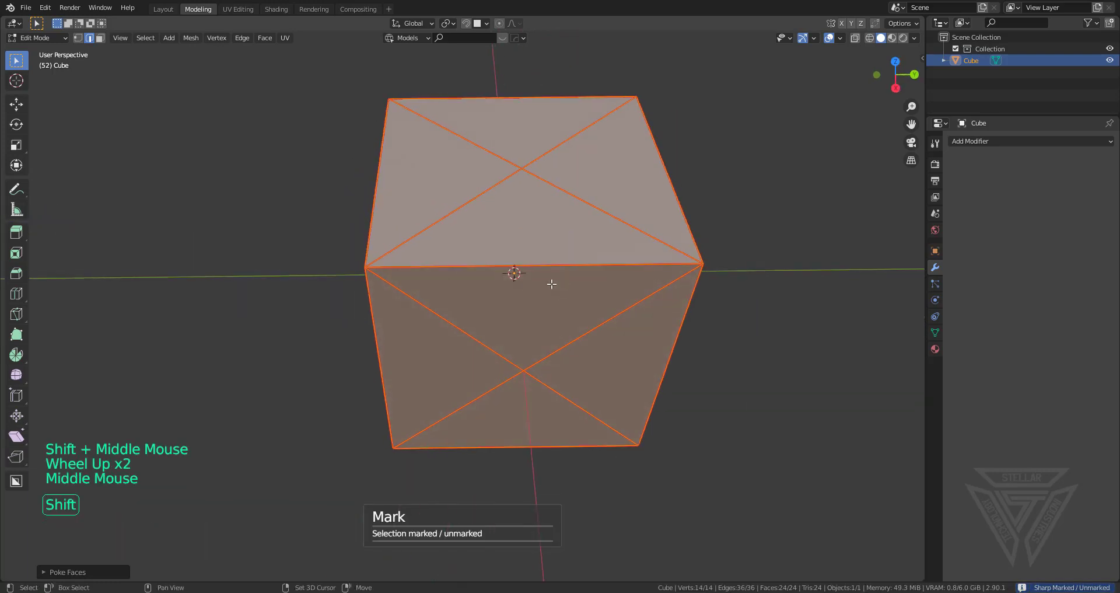
Step: Dice the cube along X, Y and Z into a dense 106-segment grid
key(Tab)
key(q)
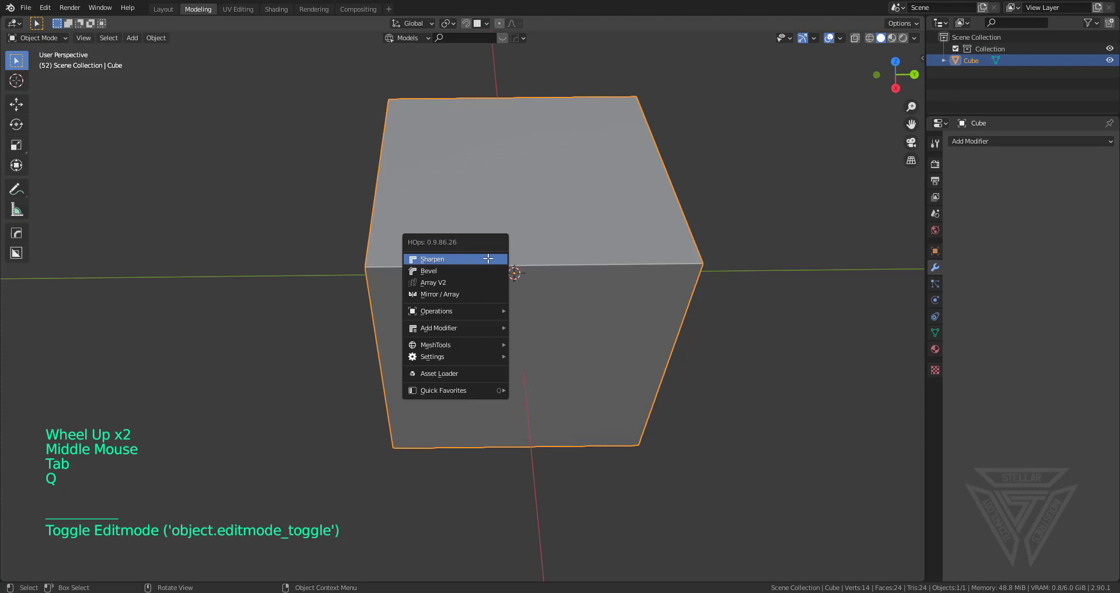
mouse_move(481, 327)
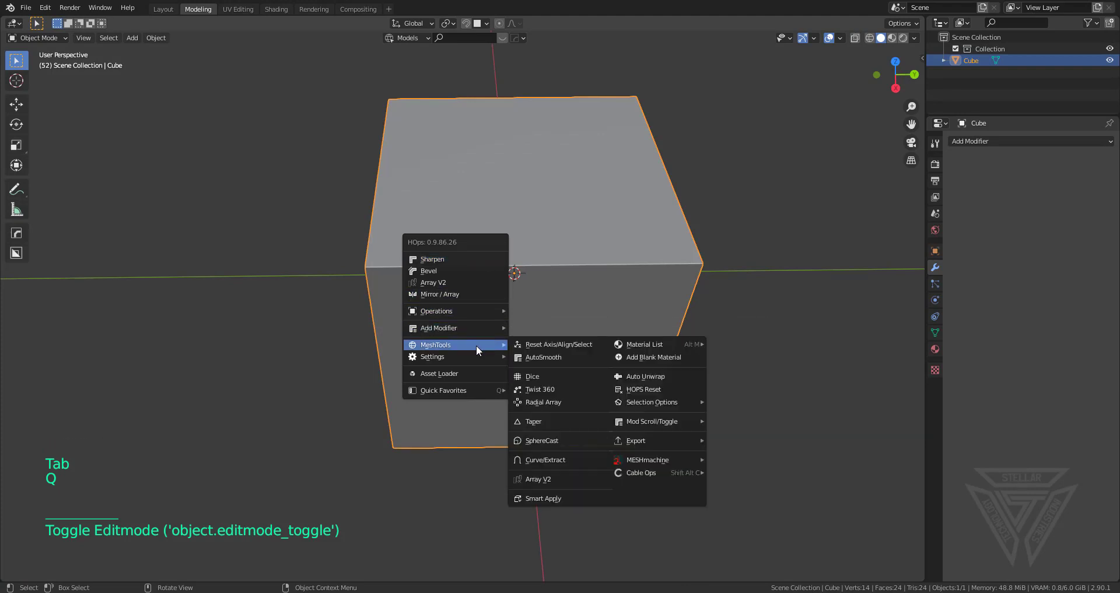
click(542, 377)
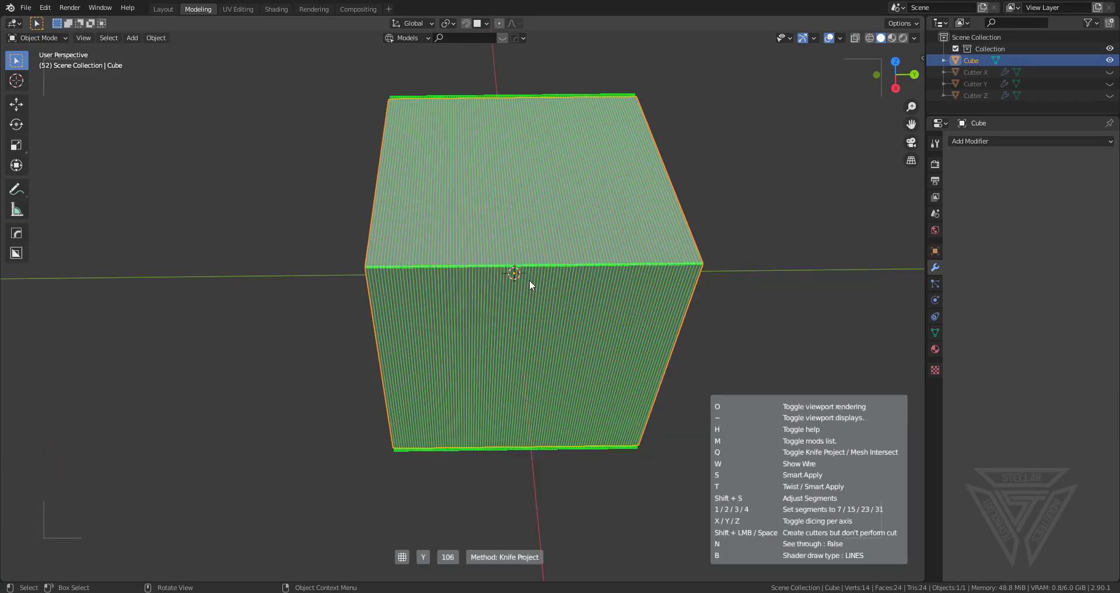
key(x)
key(z)
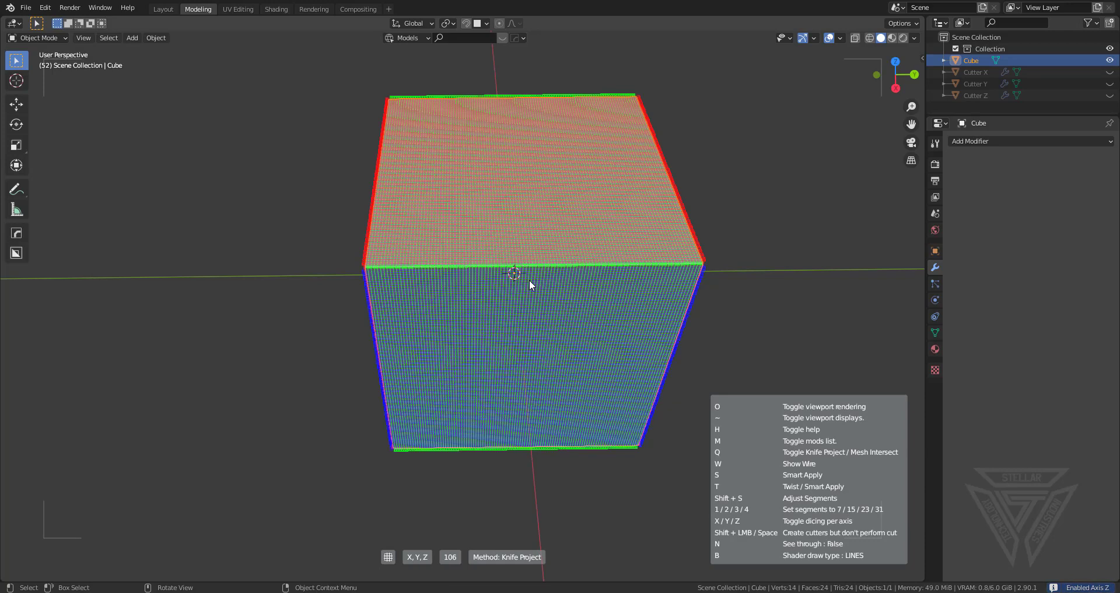
click(561, 314)
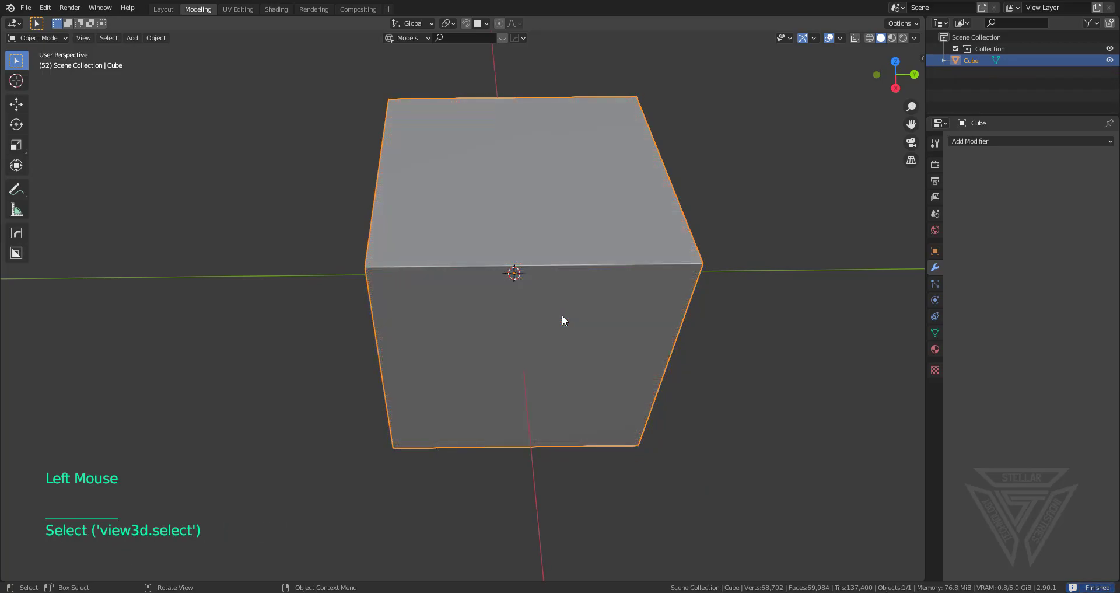
scroll(561, 314, up, 2)
middle_drag(562, 315, 507, 317)
Step: Inspect the diced cube's 68,702-vertex mesh in Edit Mode
key(Tab)
scroll(487, 303, up, 1)
scroll(495, 344, up, 2)
scroll(495, 343, down, 1)
scroll(494, 344, down, 5)
scroll(570, 355, down, 5)
scroll(585, 348, up, 7)
Step: Add a Cloth modifier to the diced cube and switch to the Layout workspace
key(Tab)
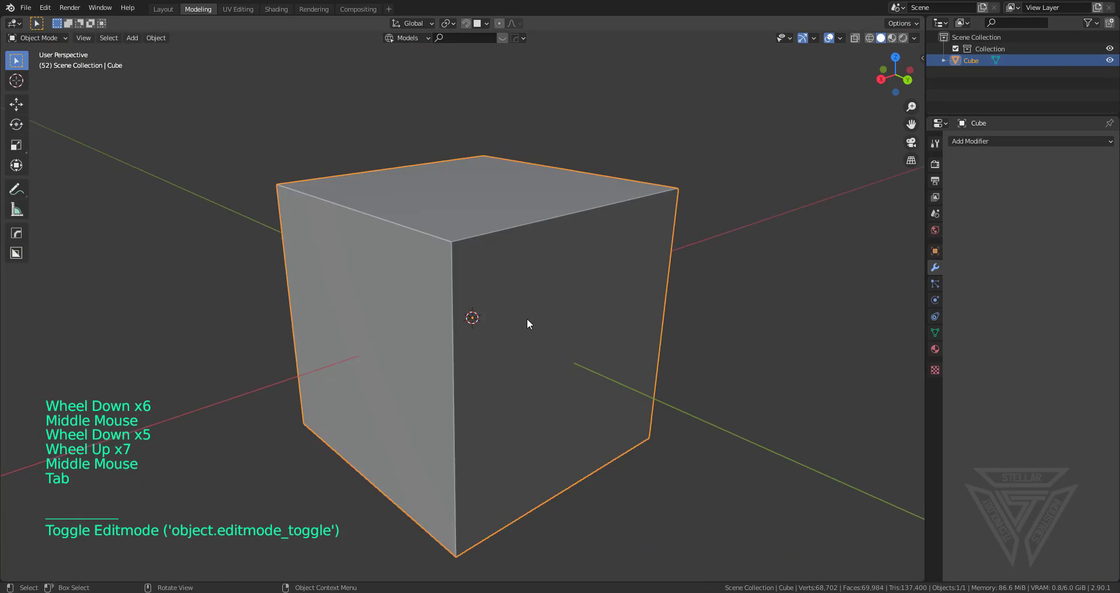
key(q)
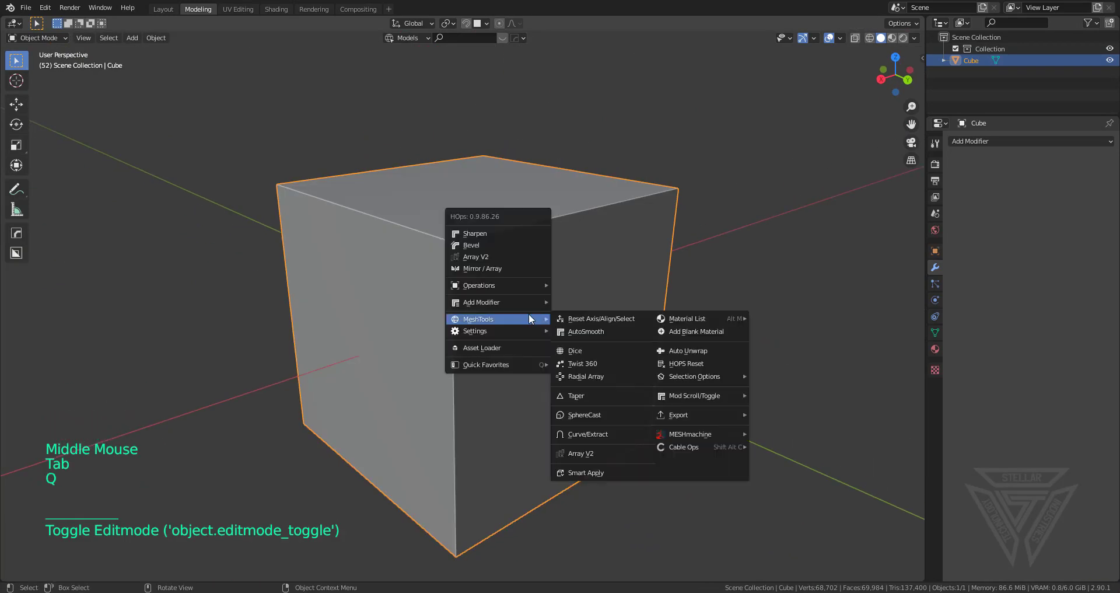
mouse_move(498, 284)
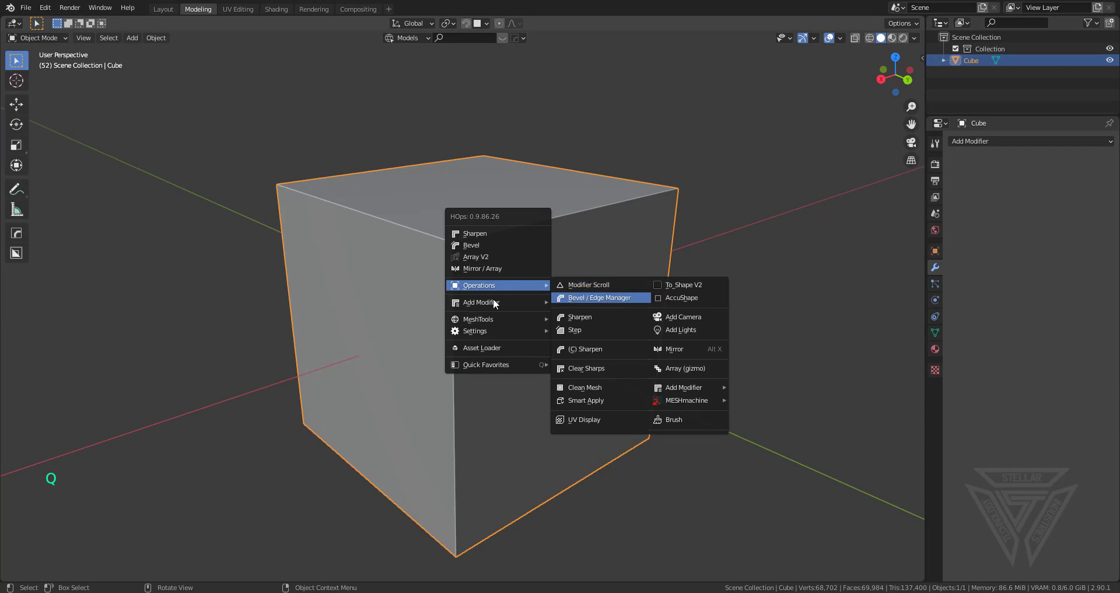
mouse_move(482, 301)
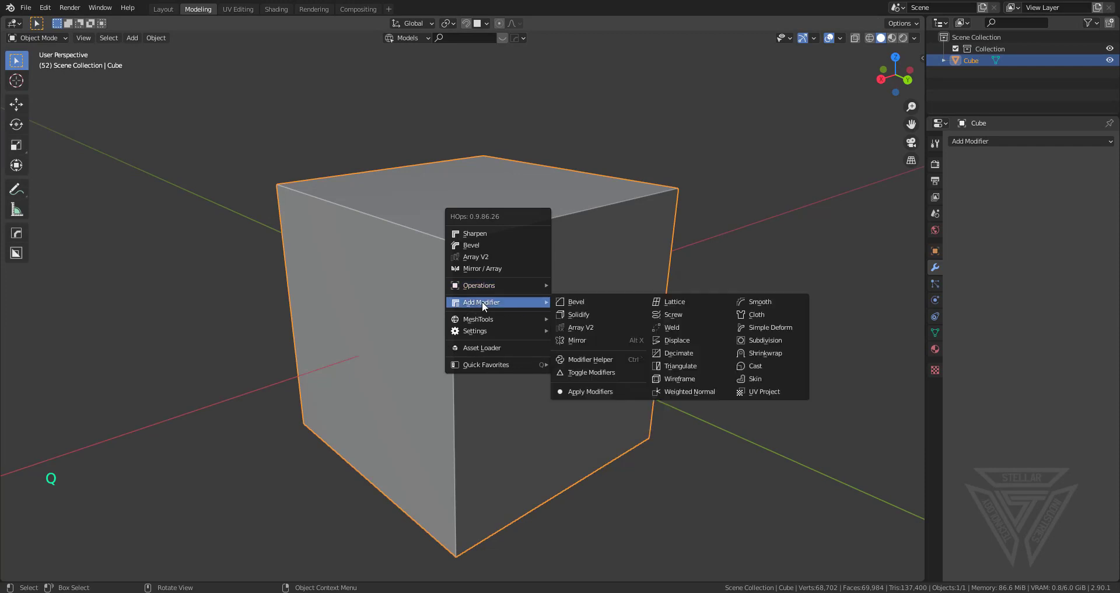
click(776, 316)
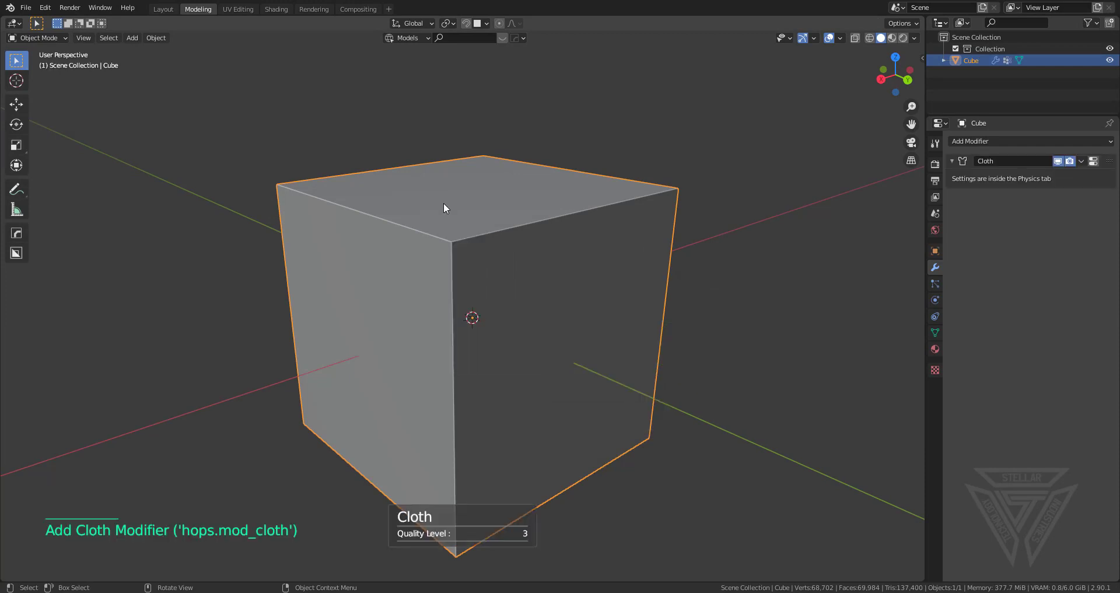
click(173, 12)
Step: Show the cube's modifier stack and delete its Cloth modifier
scroll(575, 384, up, 3)
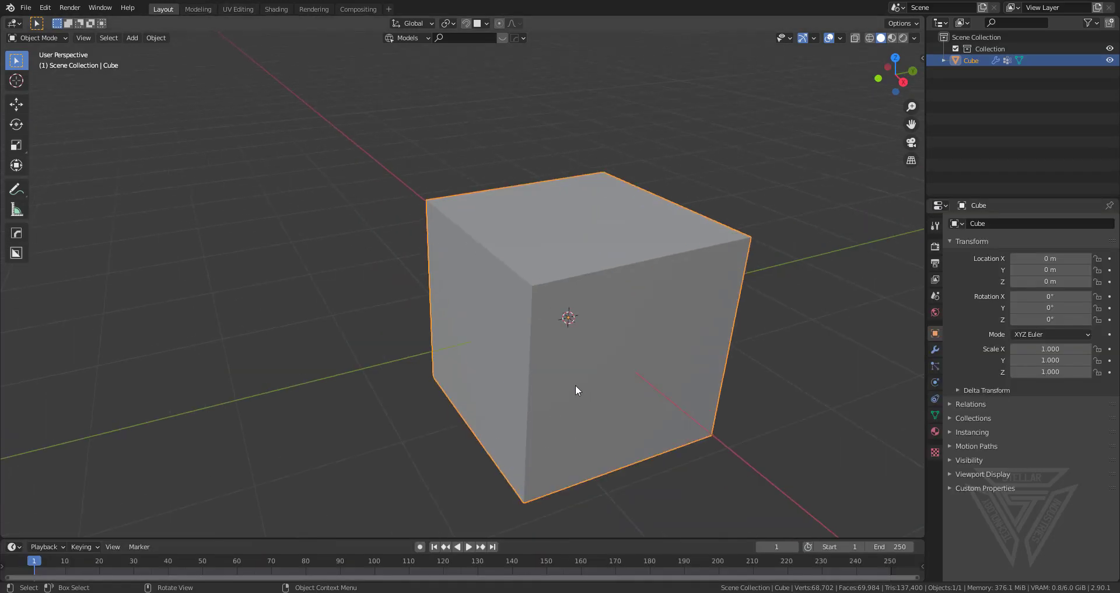
mouse_move(575, 384)
middle_down()
mouse_move(600, 398)
mouse_move(542, 361)
mouse_move(592, 378)
mouse_move(580, 373)
middle_up()
scroll(545, 361, up, 2)
click(935, 349)
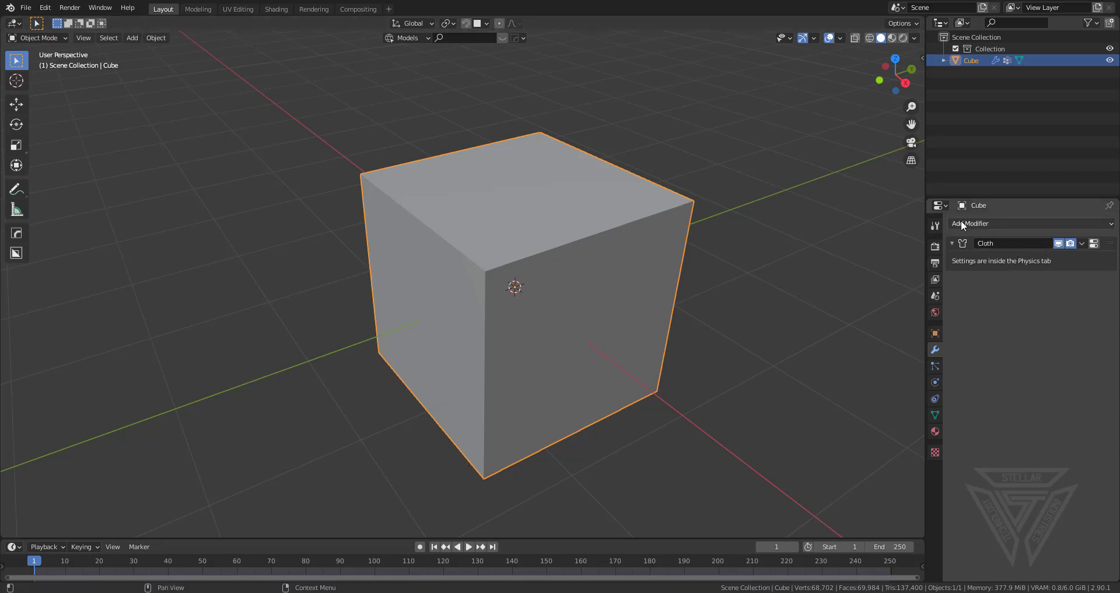
scroll(535, 320, down, 8)
scroll(454, 267, down, 3)
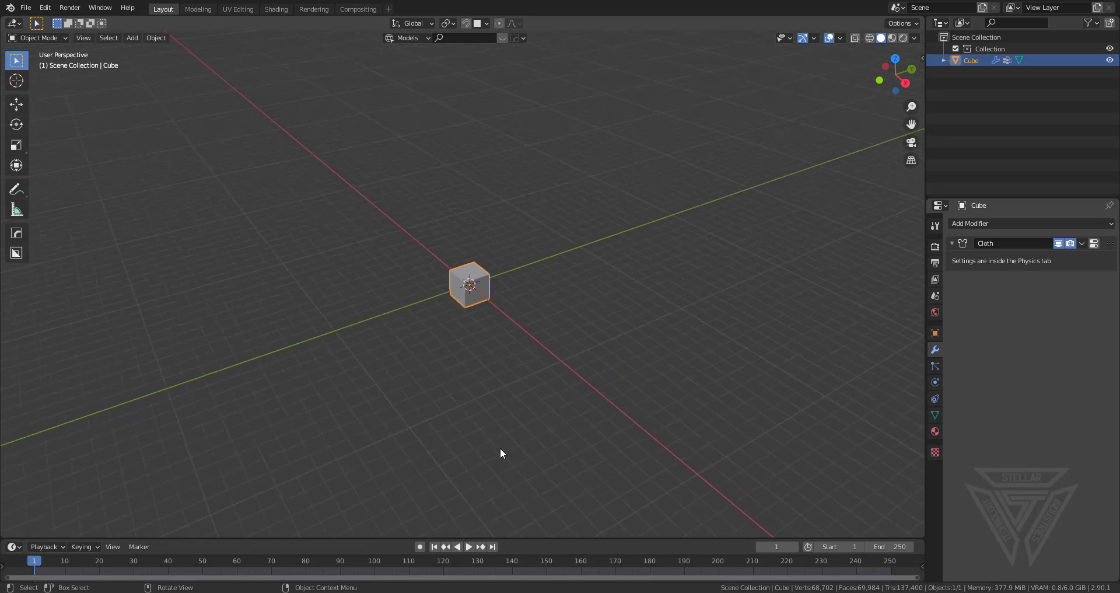
scroll(474, 395, down, 2)
mouse_move(475, 395)
middle_down()
mouse_move(489, 419)
mouse_move(449, 367)
mouse_move(507, 342)
mouse_move(482, 388)
middle_up()
scroll(482, 390, up, 10)
scroll(481, 391, up, 2)
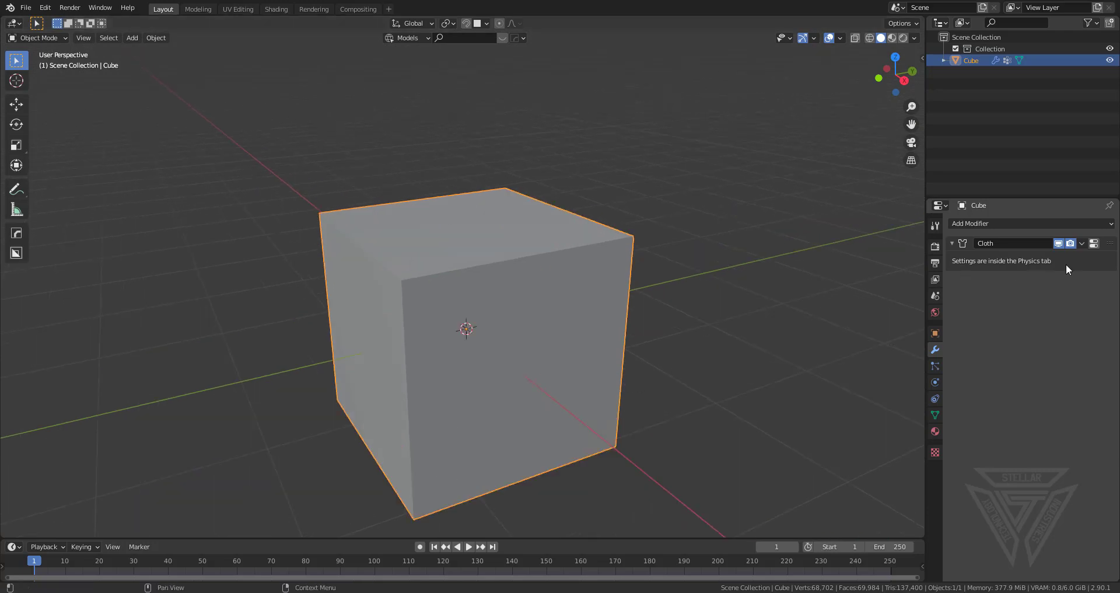
click(1008, 243)
key(x)
Step: Stop playback and inspect the cube's dense mesh in Edit Mode
scroll(559, 286, up, 2)
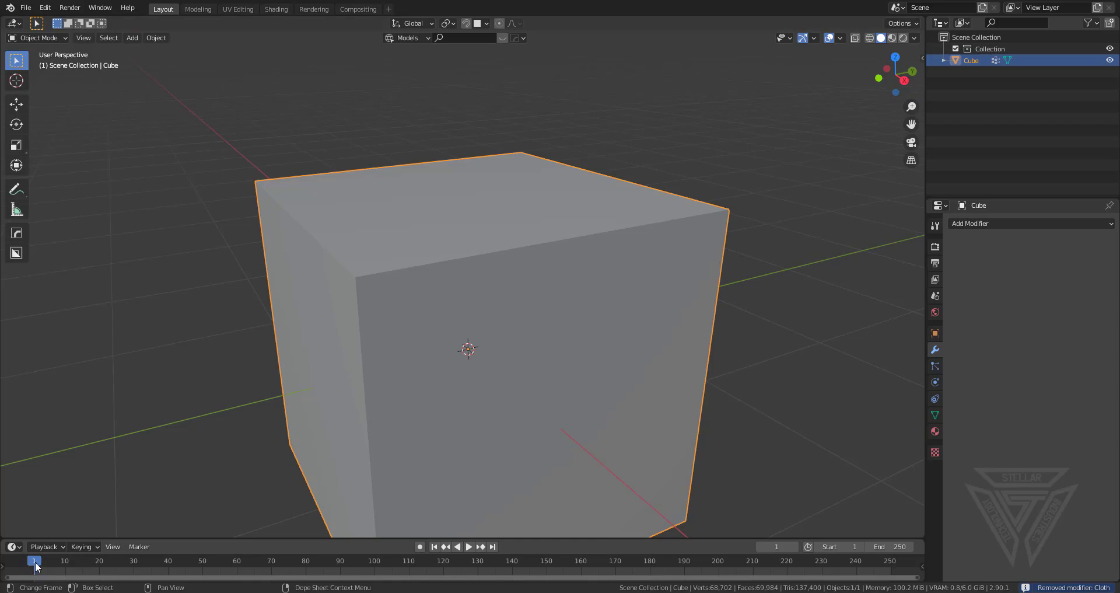
key(space)
scroll(582, 404, down, 4)
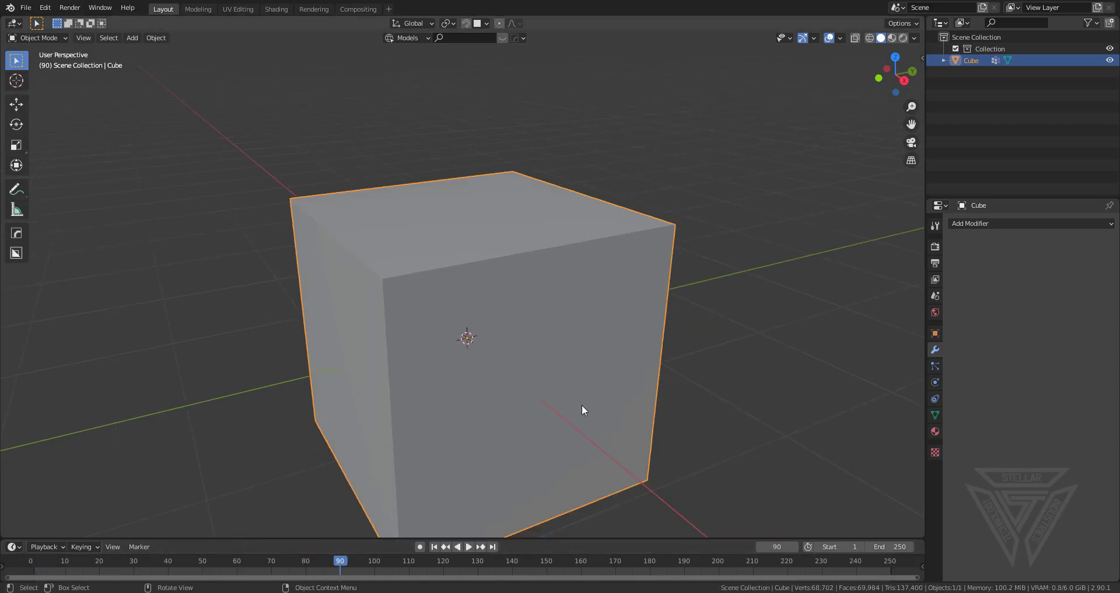
key(Tab)
scroll(576, 352, up, 2)
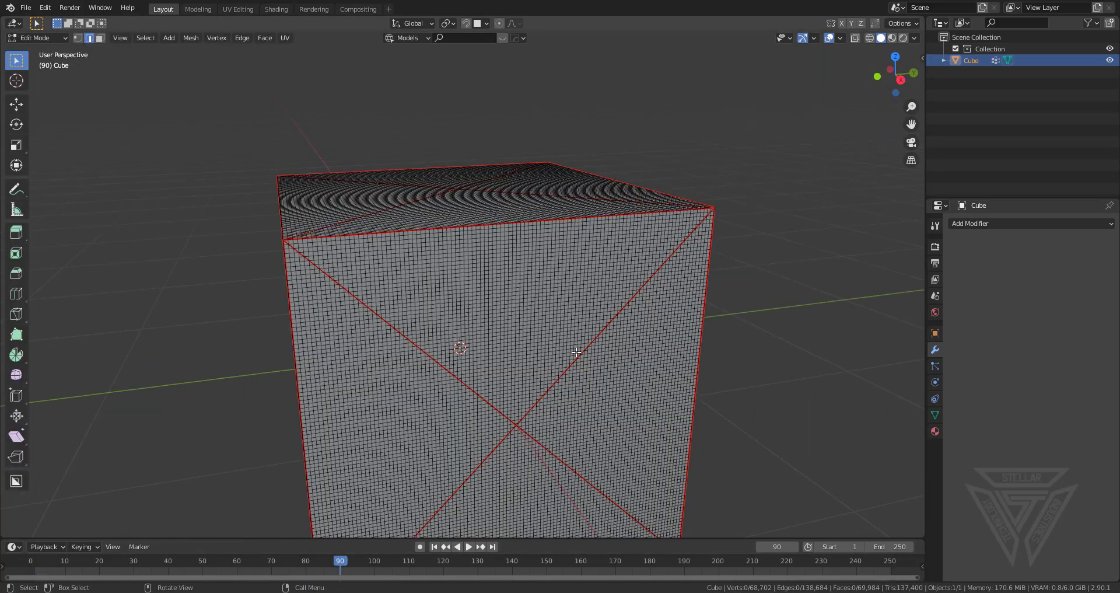
middle_drag(576, 352, 617, 305)
key(Tab)
Step: Re-add a Cloth modifier at quality level 3 to the cube
key(q)
mouse_move(618, 304)
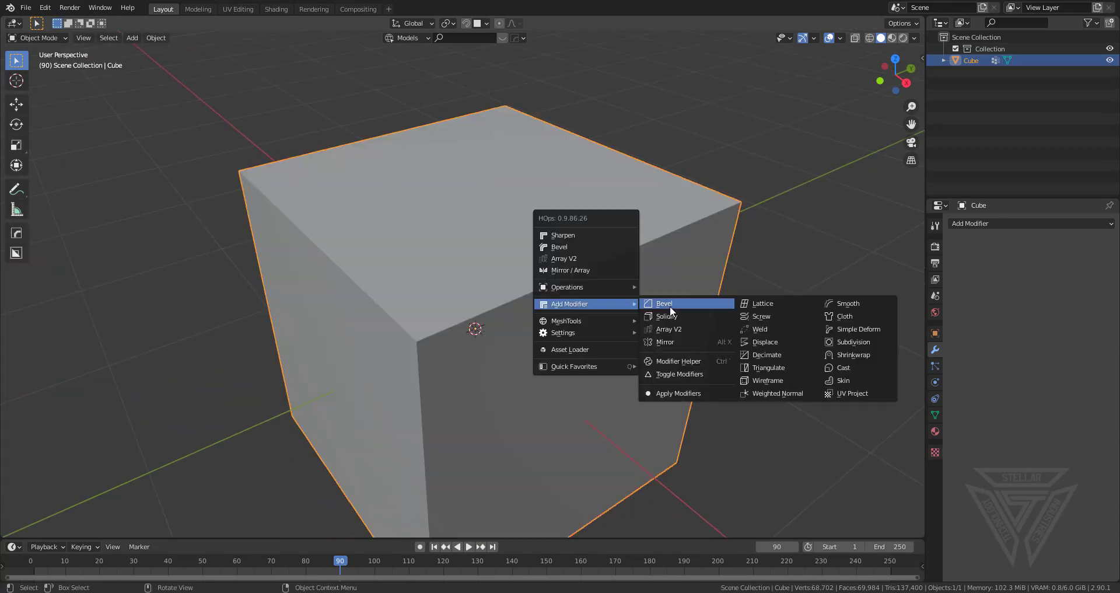
click(873, 316)
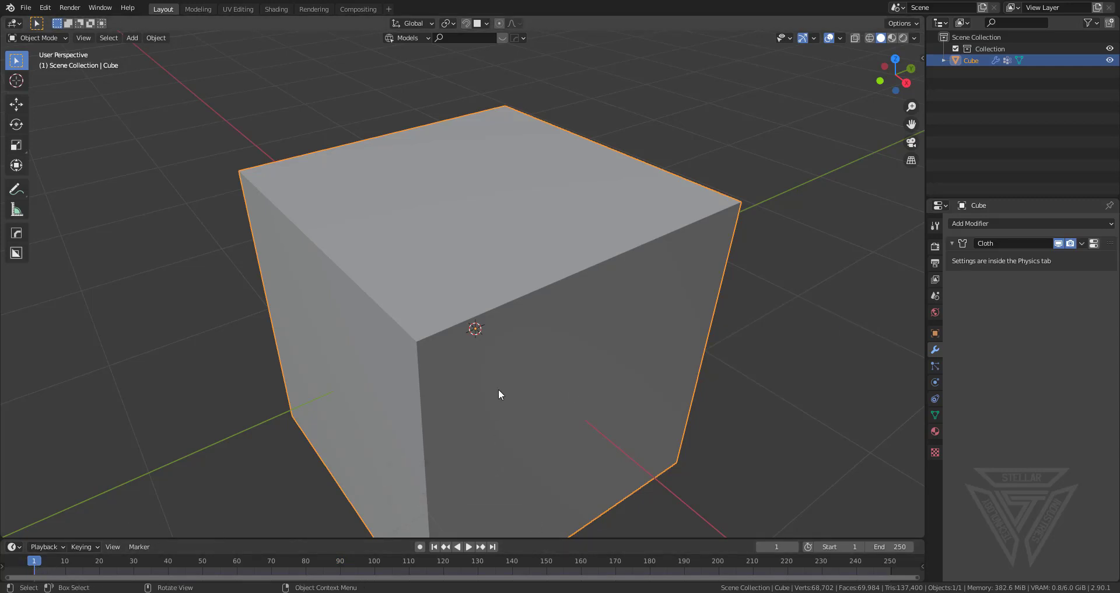
Step: Run the cloth simulation and stop it at frame 19 to inflate the cube
scroll(498, 388, down, 2)
key(space)
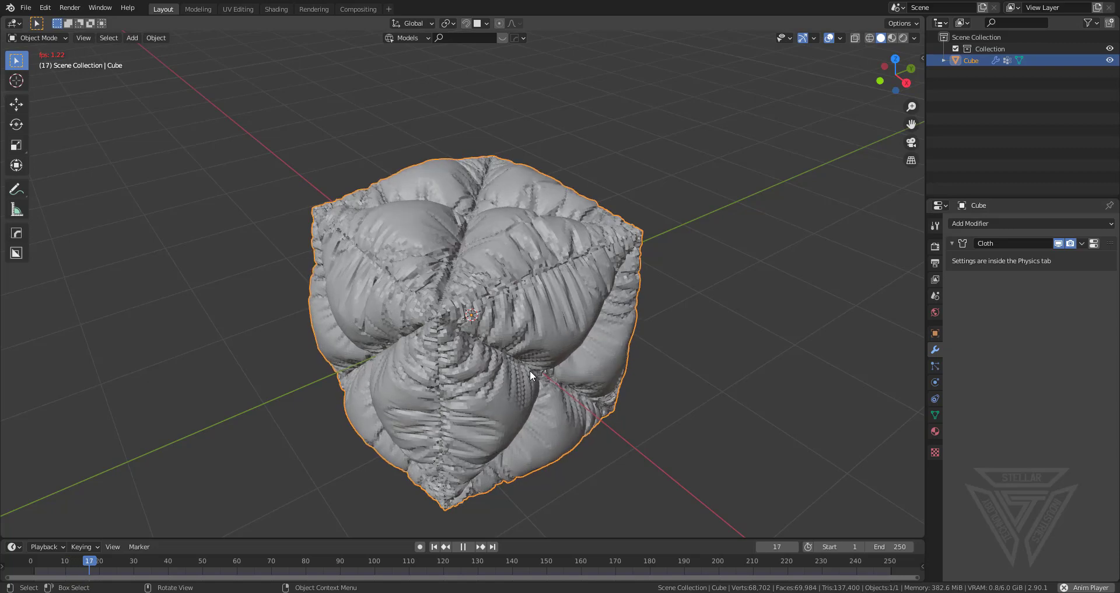
key(space)
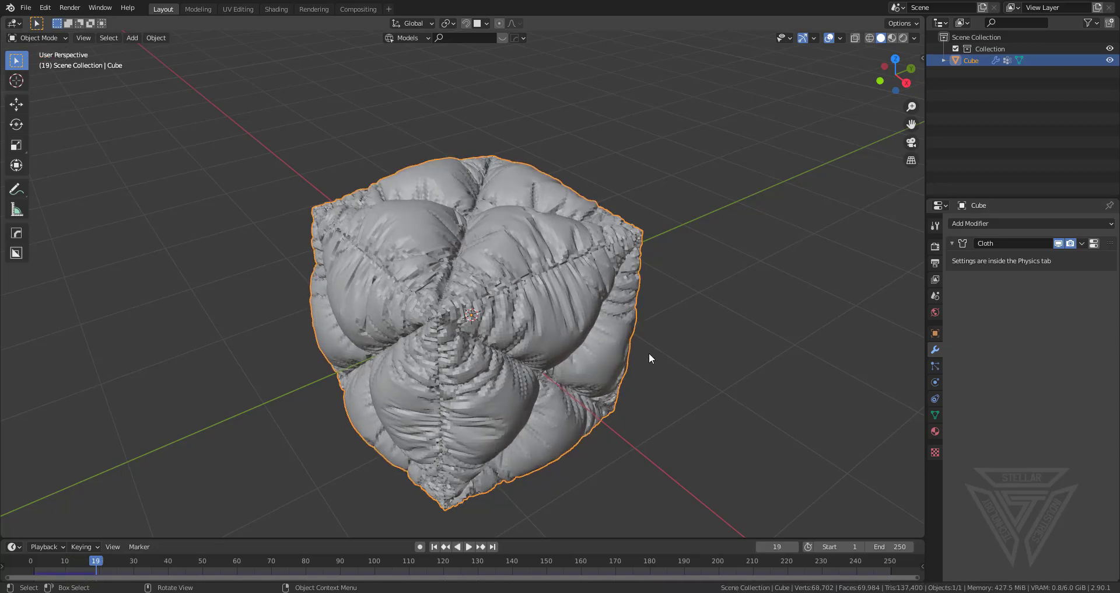
middle_drag(649, 353, 450, 334)
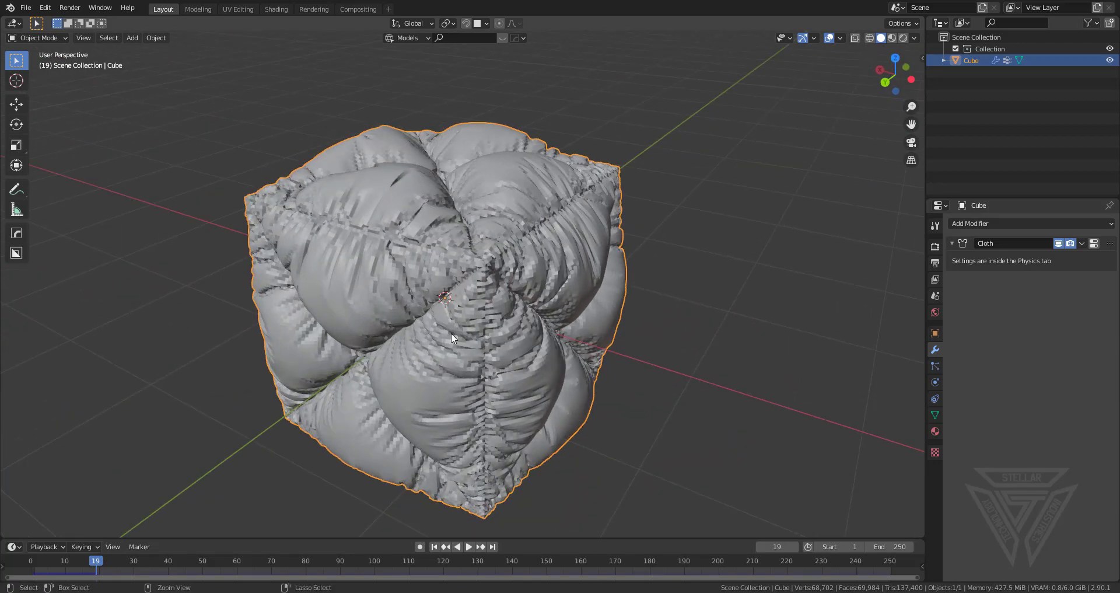
Step: Shade the cloth cube smooth and add a Subdivision modifier (viewport 1, render 2)
right_click(451, 332)
key(Escape)
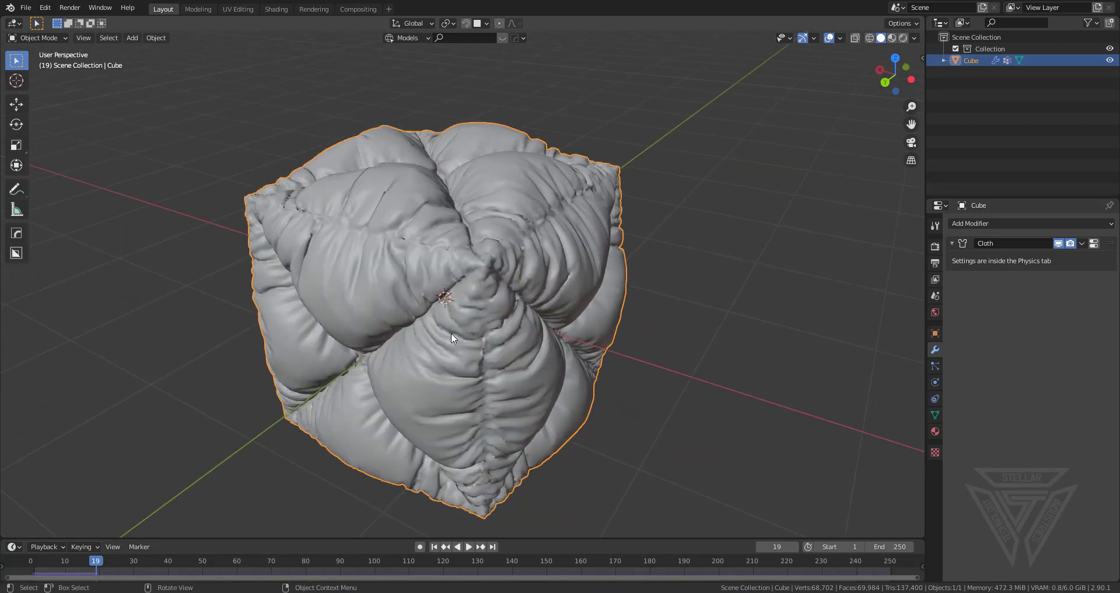
scroll(451, 337, up, 1)
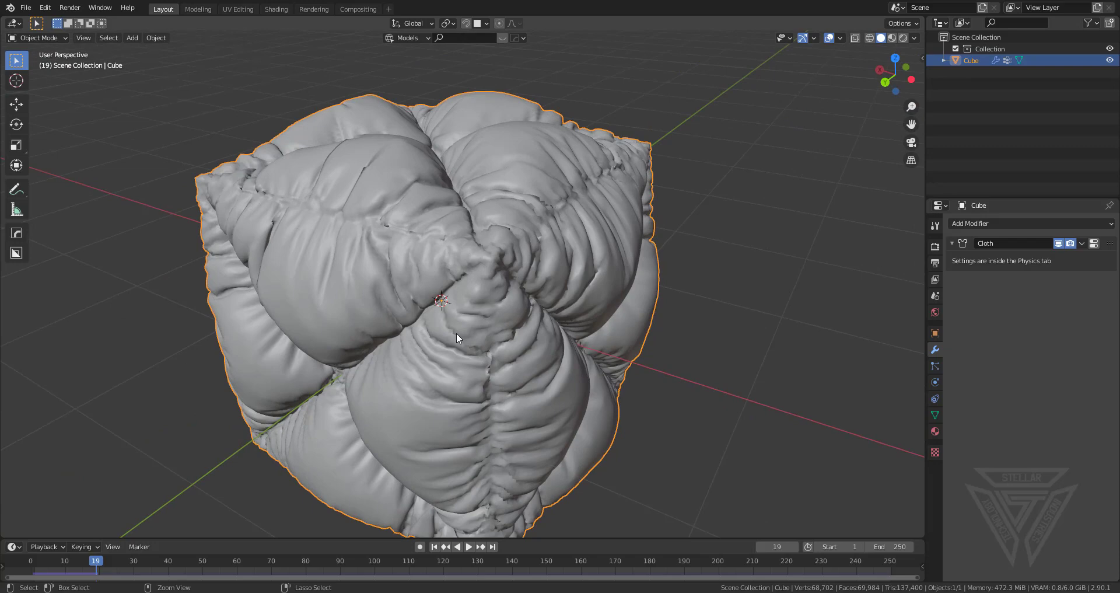
key(ctrl+1)
middle_drag(498, 307, 393, 258)
scroll(664, 321, up, 5)
scroll(559, 324, down, 6)
scroll(478, 251, down, 2)
scroll(394, 258, down, 2)
scroll(447, 316, up, 4)
middle_drag(447, 316, 480, 417)
scroll(444, 397, down, 2)
scroll(480, 418, up, 3)
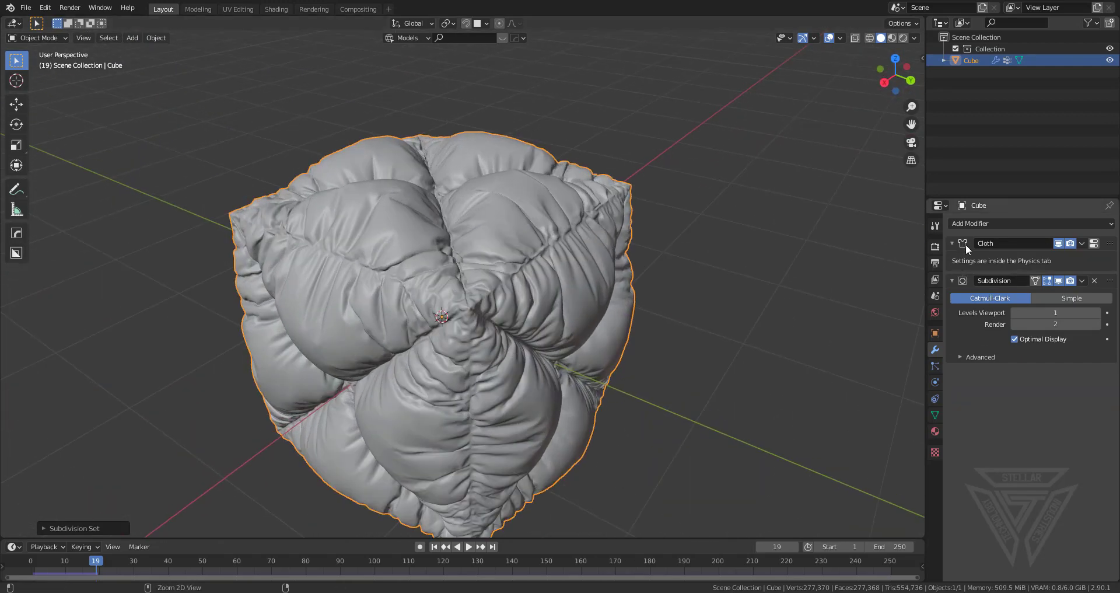
Step: Apply the Cloth and Subdivision modifiers permanently to the cube
key(ctrl+a)
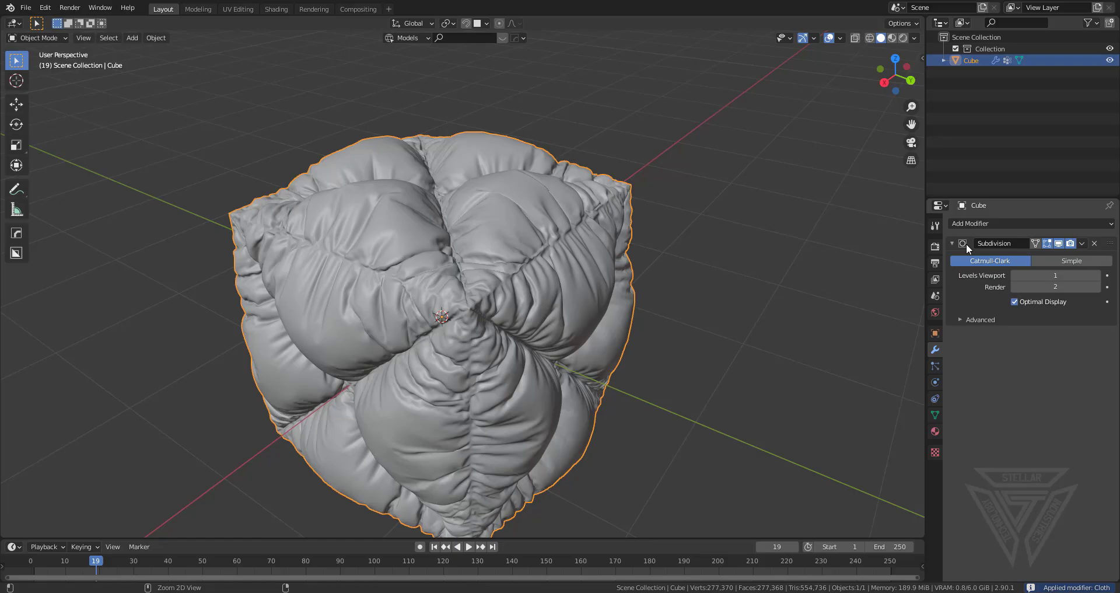
key(ctrl+a)
scroll(470, 289, up, 3)
Step: Inspect the 277,370-vertex puffy mesh and its creases in Edit Mode
key(Tab)
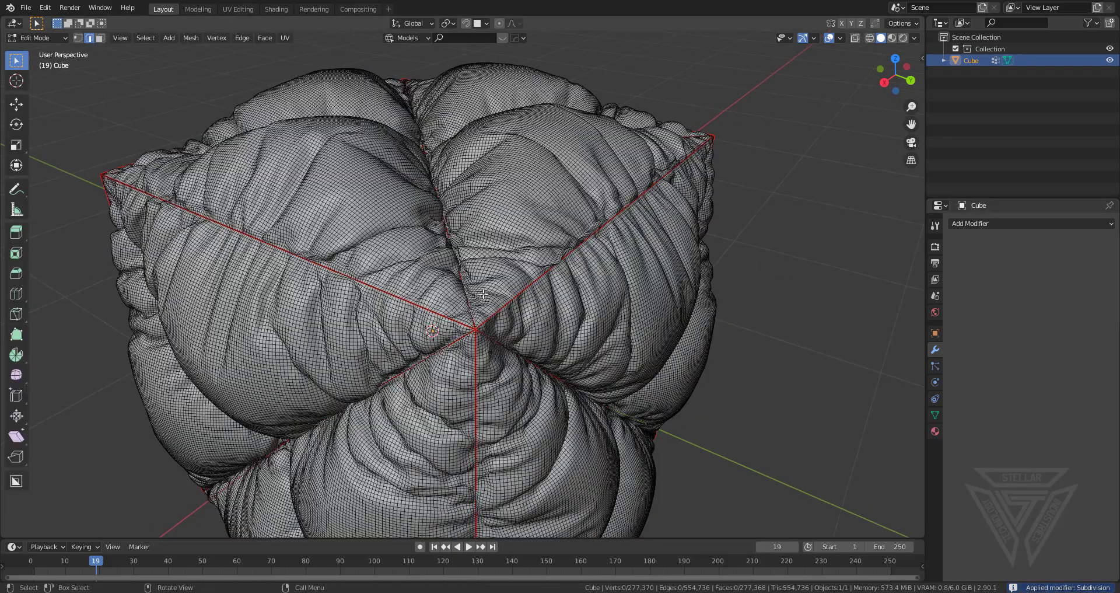
middle_drag(484, 294, 450, 350)
scroll(466, 315, up, 5)
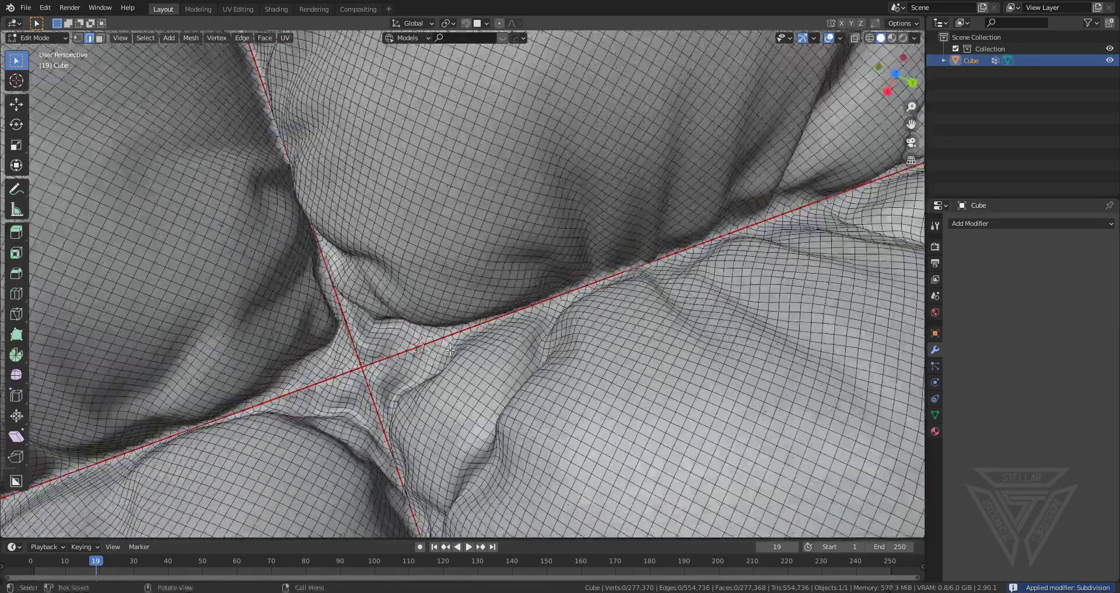
scroll(449, 349, up, 2)
scroll(450, 405, up, 2)
scroll(450, 404, down, 6)
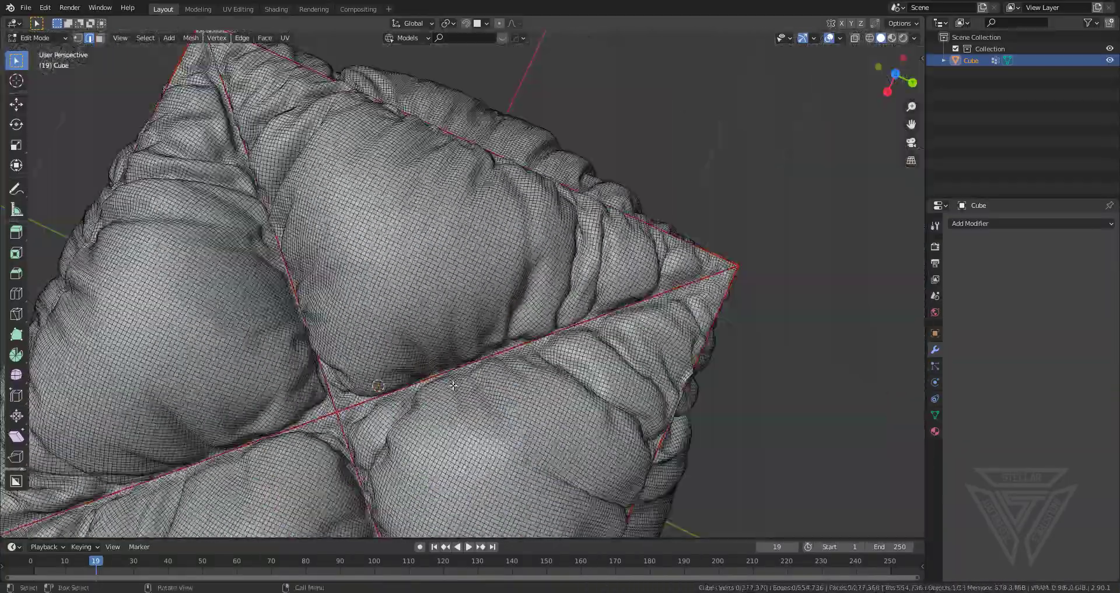
middle_drag(450, 405, 463, 323)
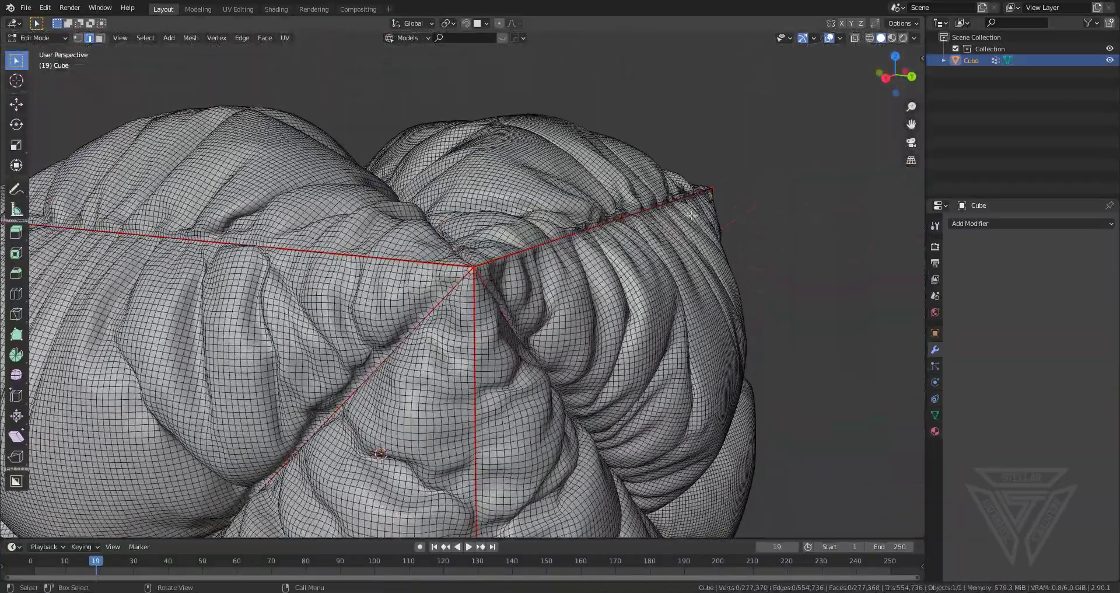
middle_drag(691, 215, 475, 329)
key(Tab)
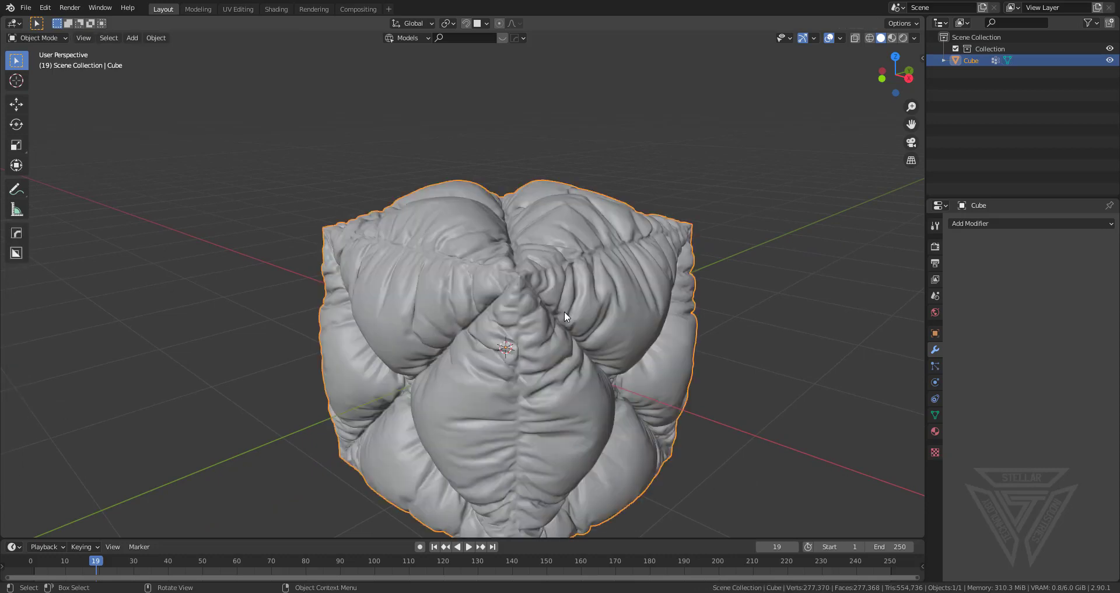
middle_drag(564, 311, 489, 248)
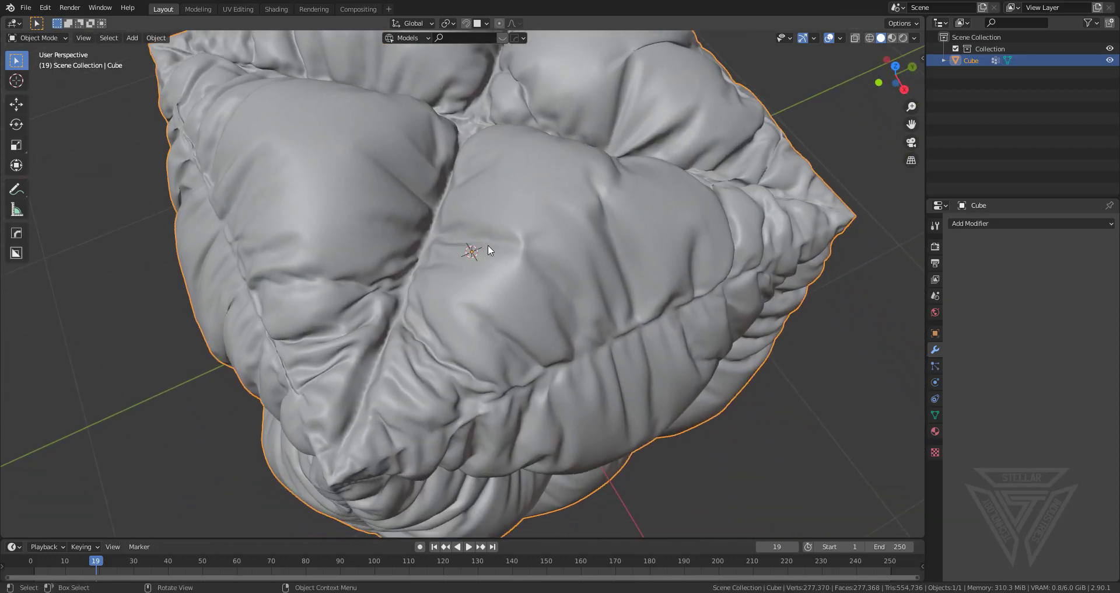
Step: Add a Sculpting workspace for the puffy cube
click(390, 9)
mouse_move(378, 53)
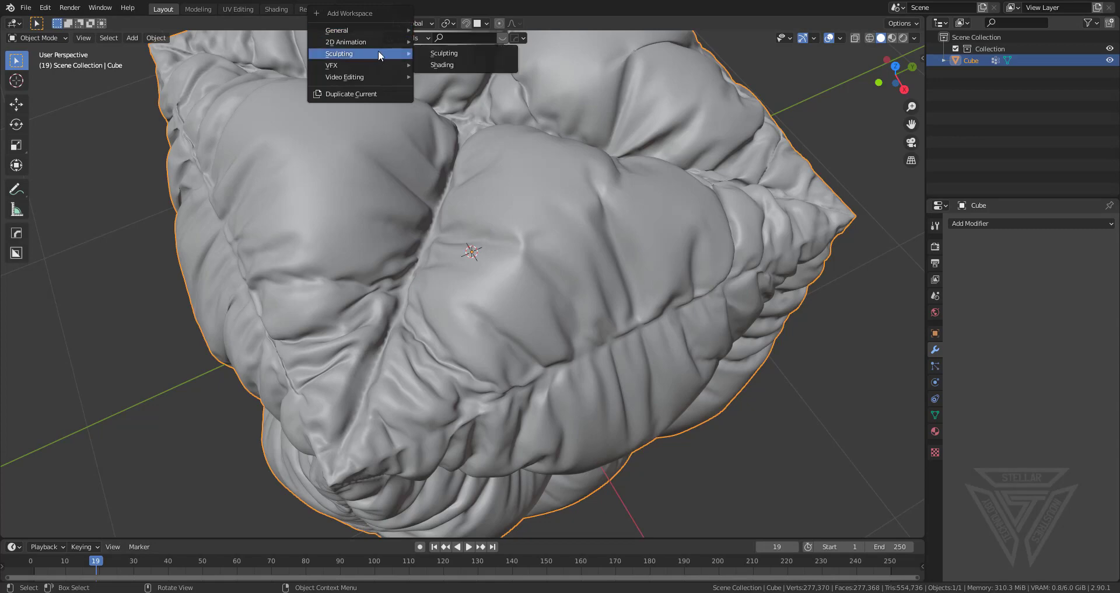
click(456, 57)
scroll(543, 245, up, 4)
mouse_move(555, 293)
middle_down()
mouse_move(523, 342)
mouse_move(507, 327)
middle_up()
Step: Select the Smooth brush and lower its strength to 0.389
click(17, 244)
scroll(411, 322, up, 3)
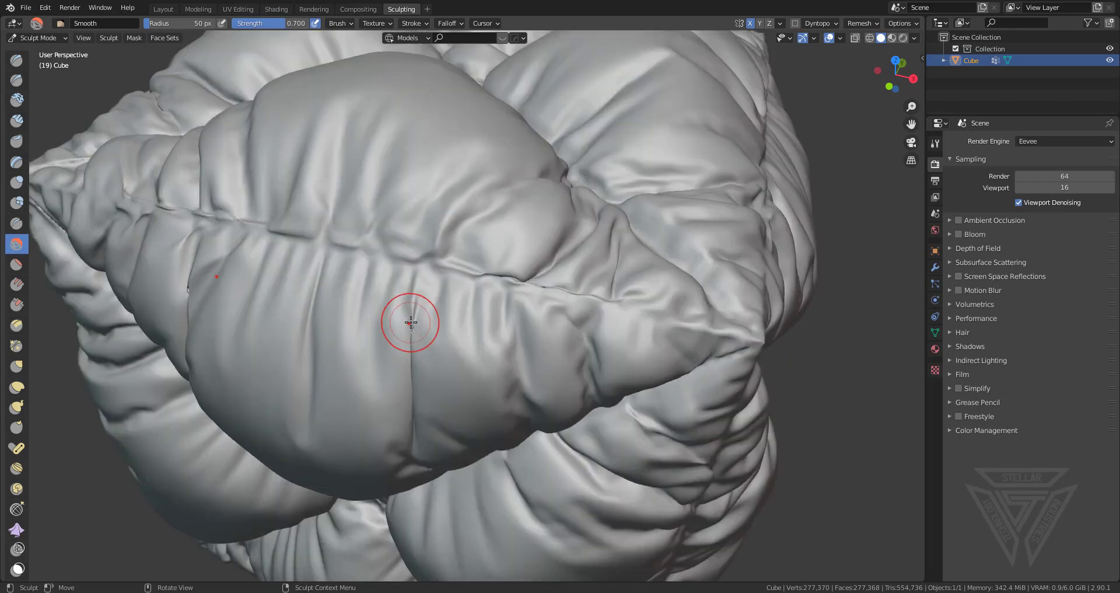
mouse_move(411, 322)
middle_down()
mouse_move(471, 400)
mouse_move(460, 380)
middle_up()
scroll(461, 397, up, 2)
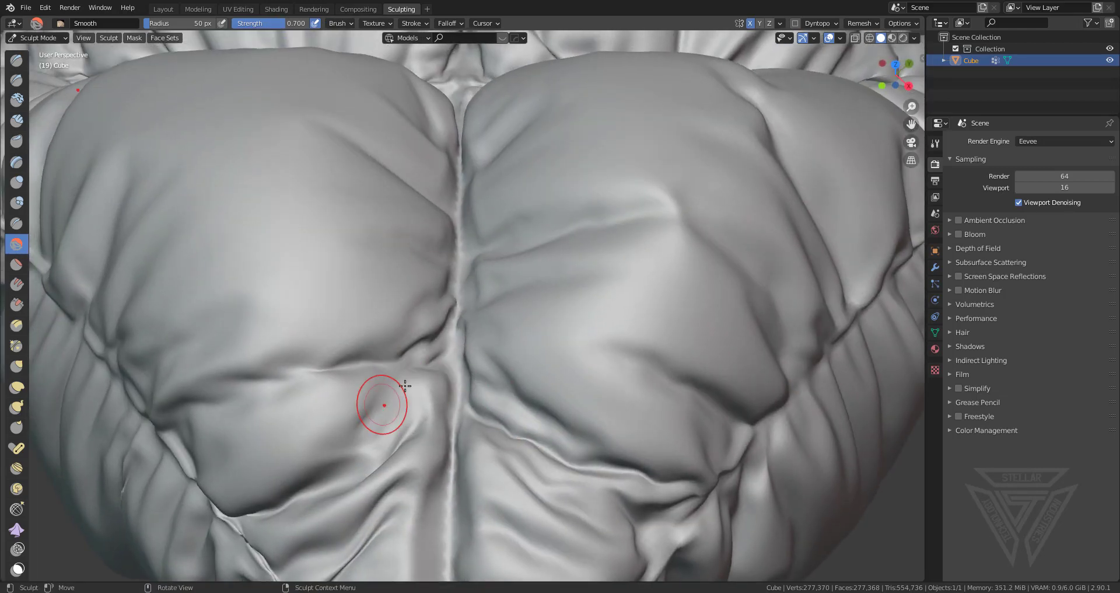
drag(269, 24, 263, 23)
middle_drag(443, 350, 488, 375)
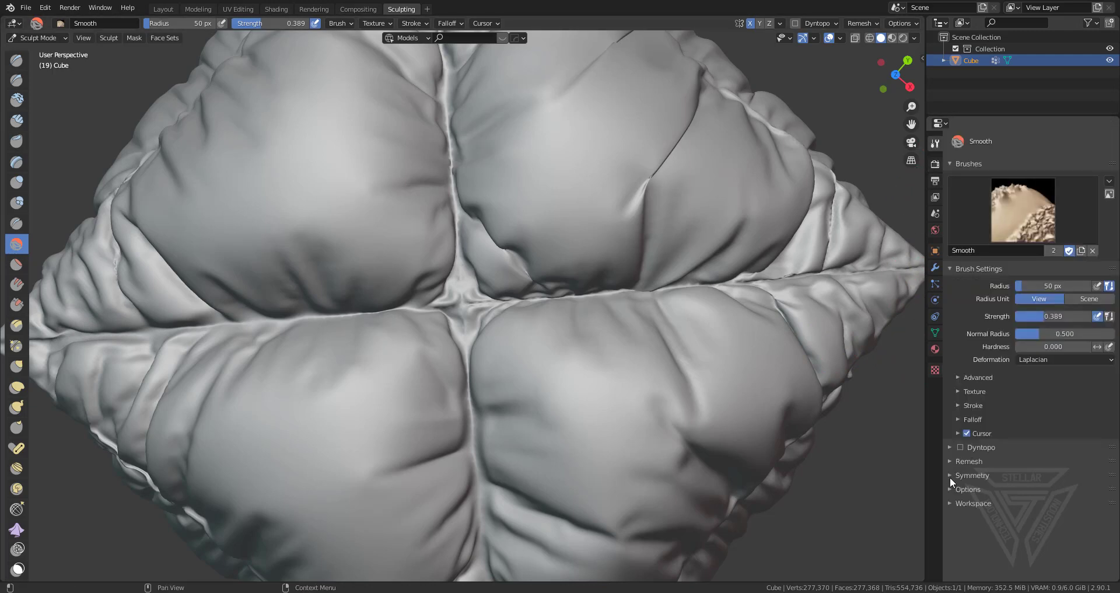
Step: Expand the brush symmetry settings and smooth the cube's central crease
click(951, 475)
scroll(687, 358, down, 5)
mouse_move(688, 357)
middle_down()
mouse_move(500, 327)
mouse_move(475, 233)
mouse_move(481, 280)
middle_up()
scroll(500, 326, up, 4)
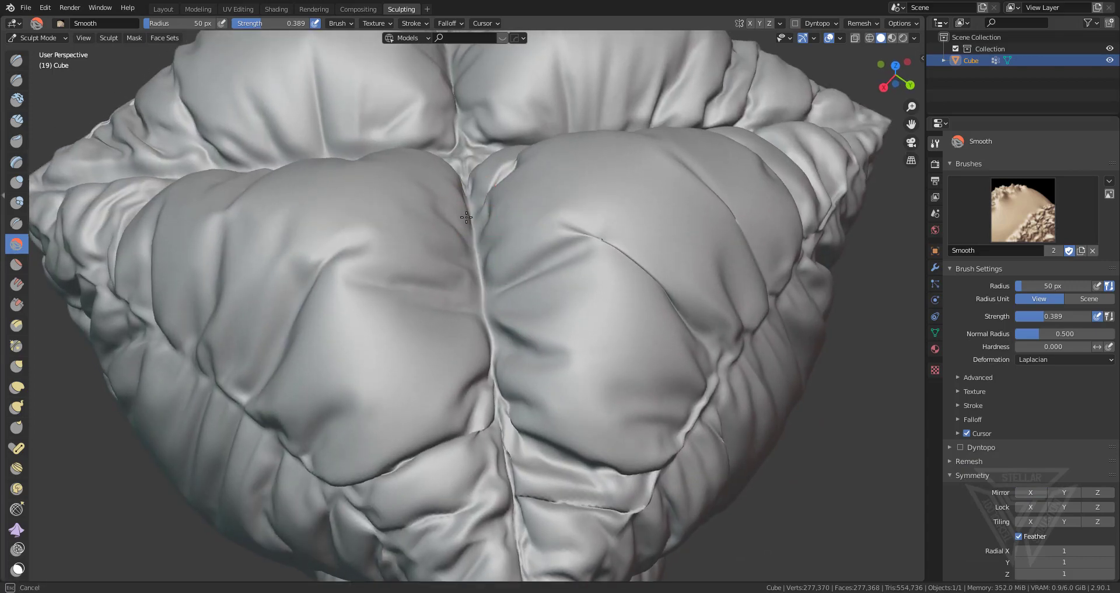
mouse_move(466, 217)
mouse_down()
mouse_move(505, 487)
mouse_move(474, 425)
mouse_move(335, 482)
mouse_up()
middle_drag(335, 481, 545, 345)
mouse_move(578, 258)
alt+middle_down()
mouse_move(602, 294)
mouse_move(577, 275)
mouse_move(605, 258)
mouse_move(325, 162)
mouse_move(359, 164)
alt+middle_up()
Step: Smooth the vertical crease running down the large lump
mouse_move(461, 214)
mouse_down()
mouse_move(442, 310)
mouse_move(448, 239)
mouse_move(444, 272)
mouse_up()
middle_drag(658, 380, 570, 283)
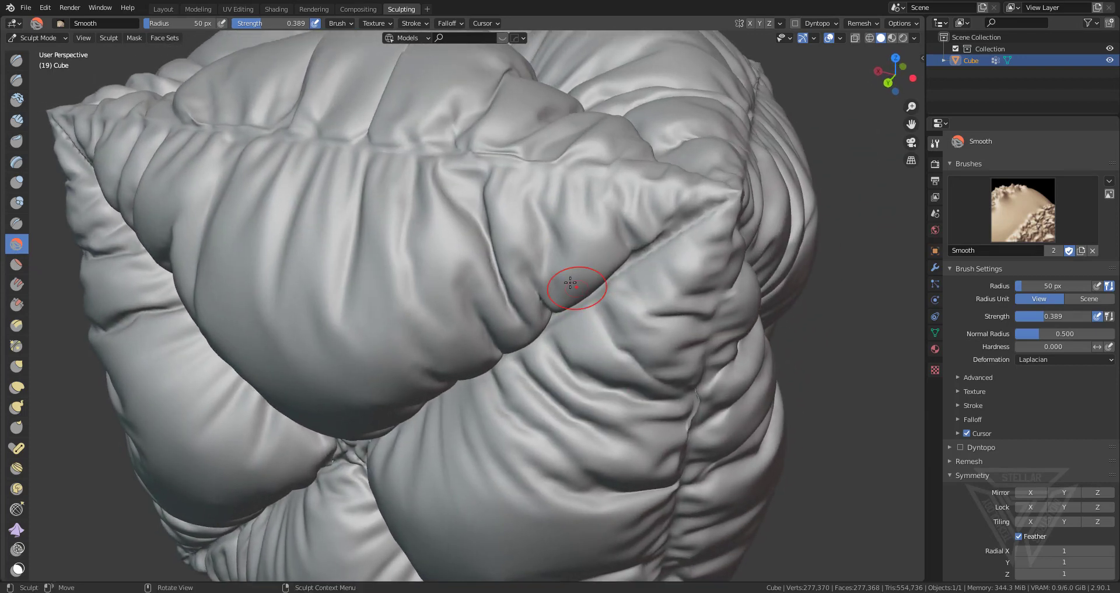
mouse_move(544, 296)
mouse_down()
mouse_move(513, 230)
mouse_move(493, 274)
mouse_move(570, 228)
mouse_up()
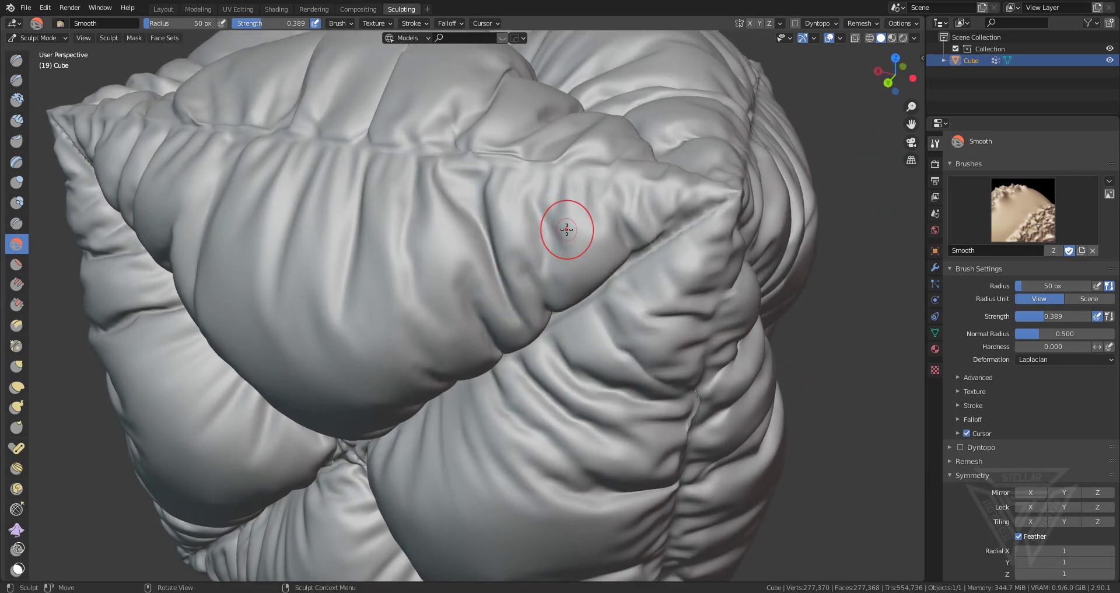
mouse_move(570, 227)
middle_down()
mouse_move(555, 258)
mouse_move(499, 268)
mouse_move(525, 278)
middle_up()
scroll(500, 268, up, 3)
mouse_move(525, 277)
mouse_down()
mouse_move(473, 370)
mouse_move(464, 468)
mouse_up()
scroll(464, 468, down, 5)
Step: Soften the sharp creases along the folds, working from several angles
middle_drag(455, 498, 515, 440)
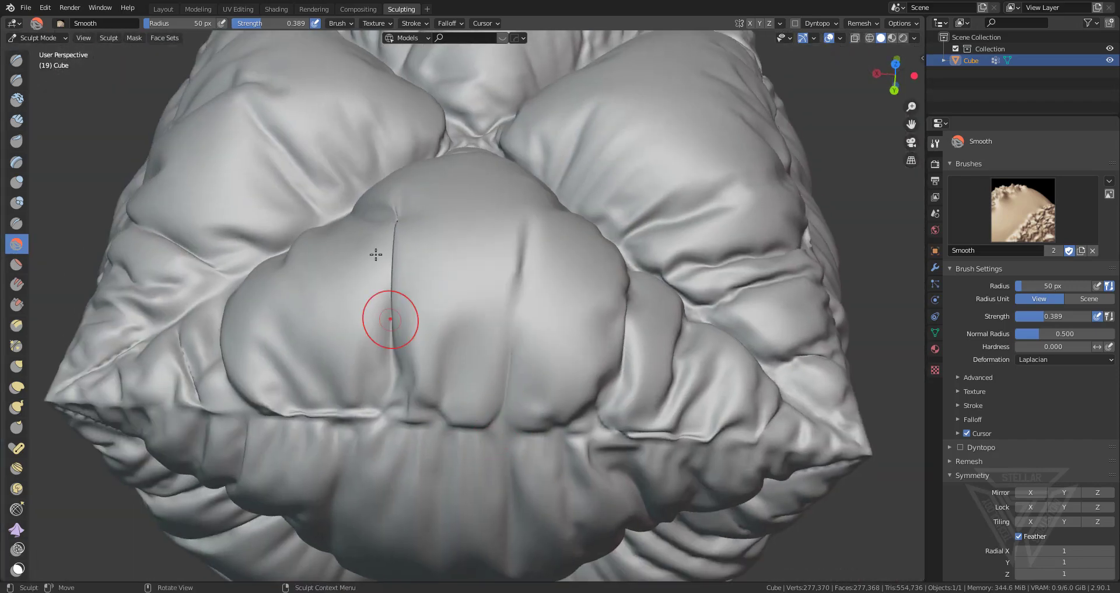
mouse_move(395, 348)
middle_down()
mouse_move(415, 370)
mouse_move(391, 378)
middle_up()
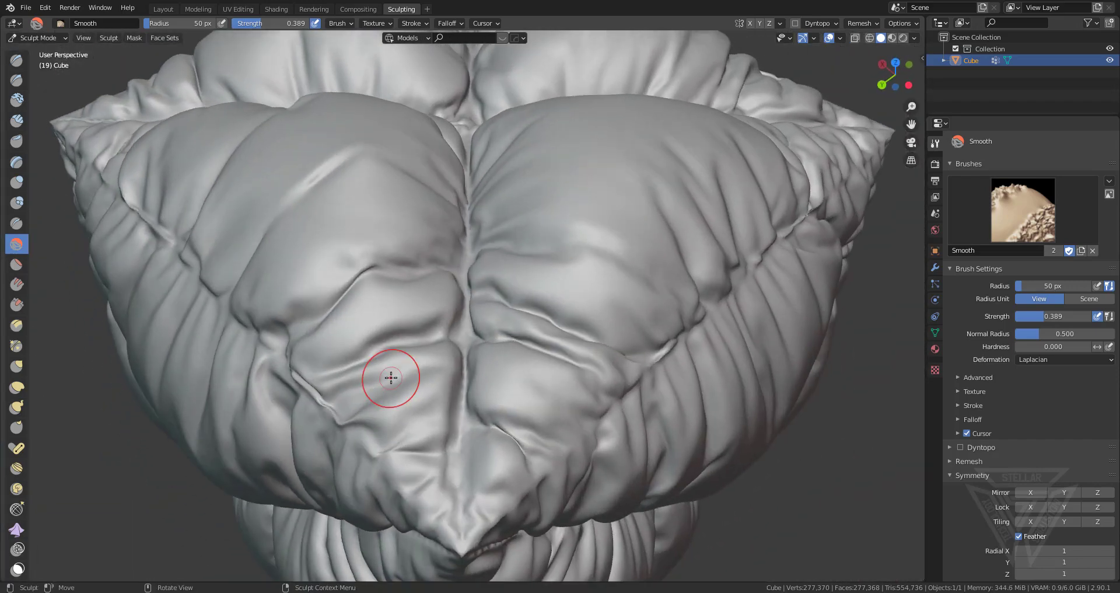
mouse_move(373, 276)
mouse_down()
mouse_move(355, 321)
mouse_move(494, 325)
mouse_up()
mouse_move(521, 401)
middle_down()
mouse_move(495, 395)
mouse_move(507, 370)
mouse_move(310, 264)
middle_up()
drag(309, 264, 350, 330)
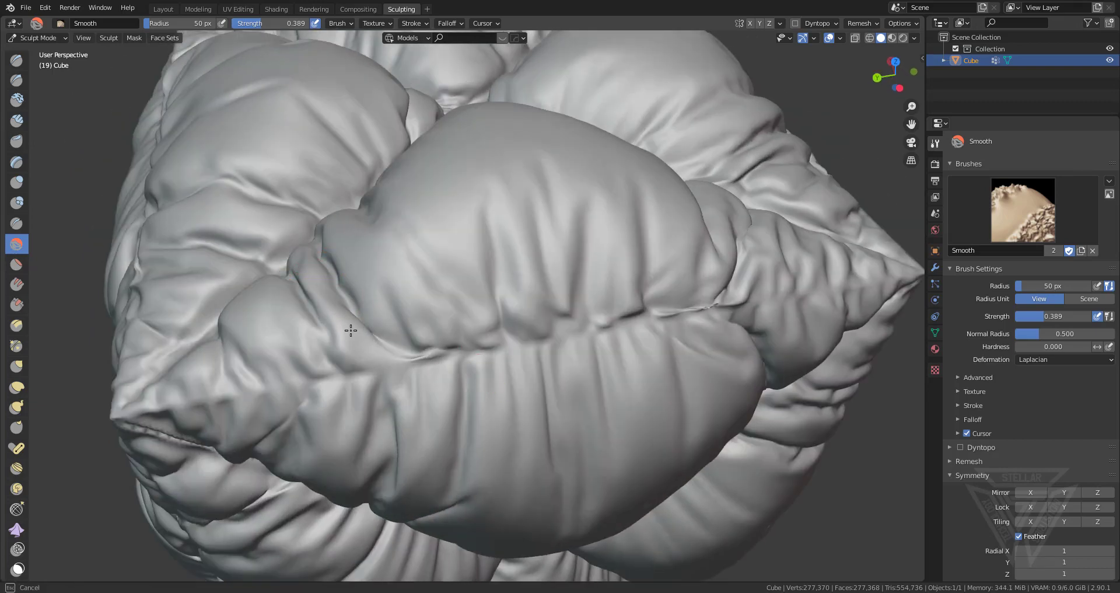
middle_drag(601, 331, 518, 283)
drag(517, 283, 512, 299)
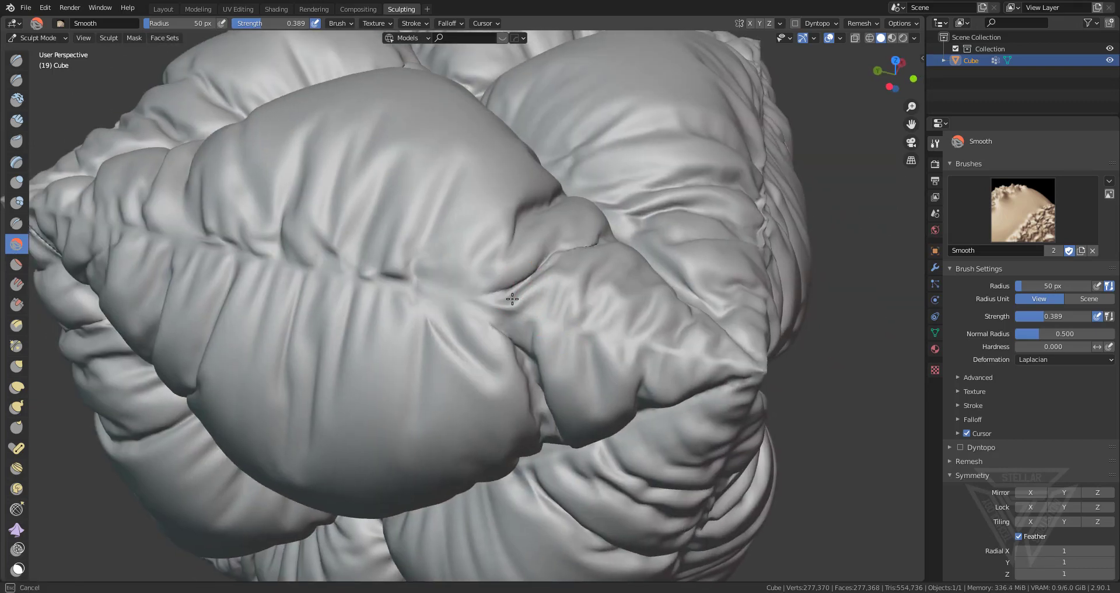
middle_drag(569, 330, 517, 209)
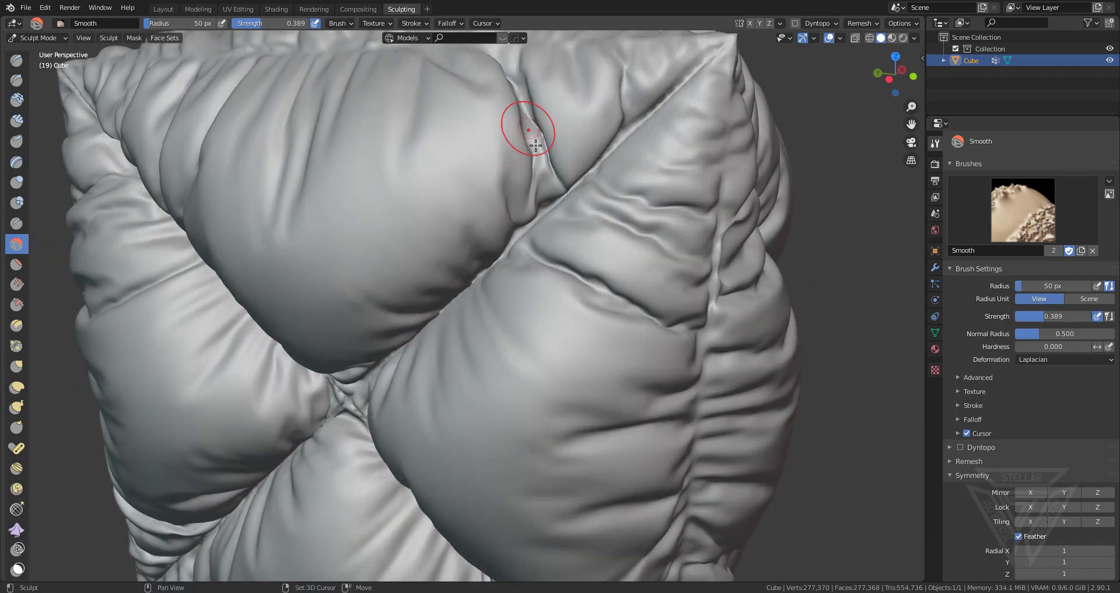
shift+middle_drag(535, 145, 524, 208)
drag(513, 249, 475, 187)
mouse_move(475, 187)
middle_down()
mouse_move(563, 287)
mouse_move(589, 253)
mouse_move(575, 280)
mouse_move(493, 205)
middle_up()
mouse_move(493, 205)
mouse_down()
mouse_move(550, 272)
mouse_move(652, 301)
mouse_move(664, 356)
mouse_move(715, 234)
mouse_move(606, 299)
mouse_up()
Step: Soften the lower-right diagonal crease and the crease on the adjacent lobe
ctrl+middle_drag(606, 300, 352, 172)
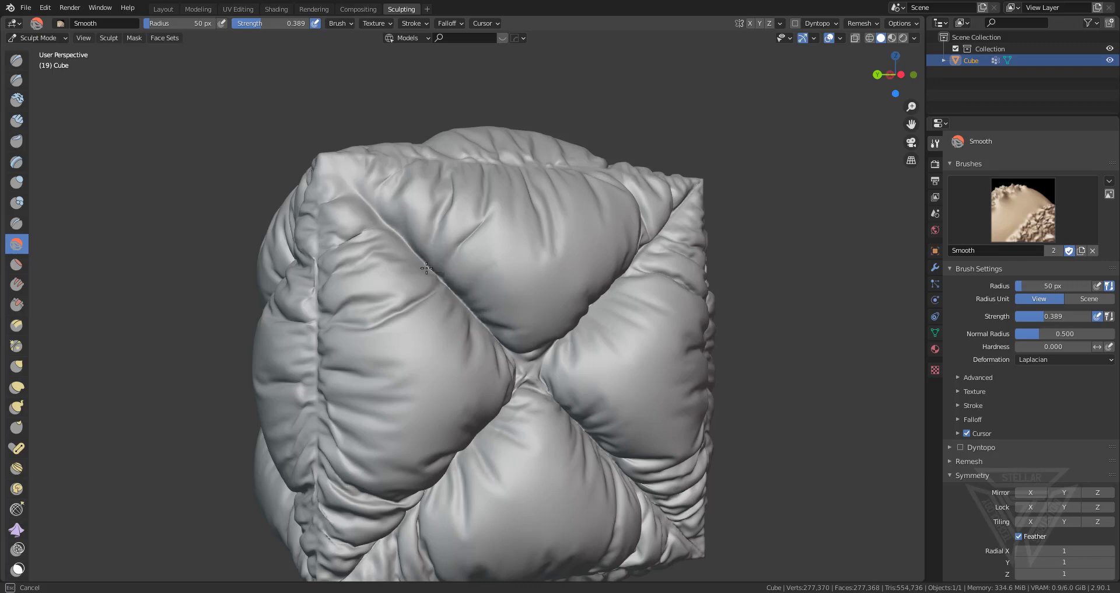
middle_drag(592, 415, 367, 296)
drag(585, 468, 642, 510)
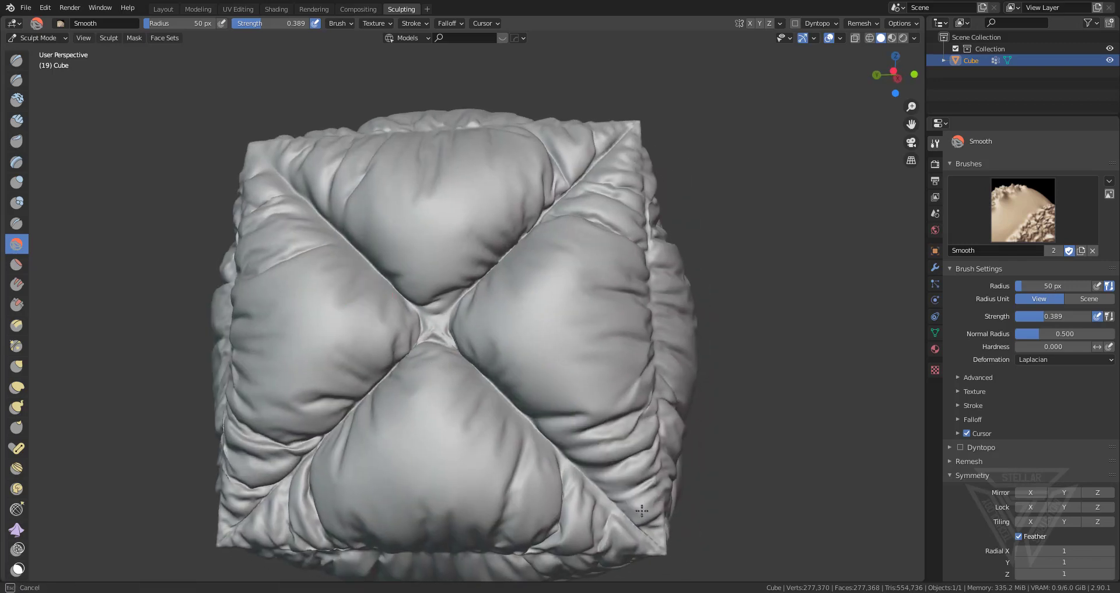
middle_drag(636, 525, 502, 492)
scroll(502, 492, up, 10)
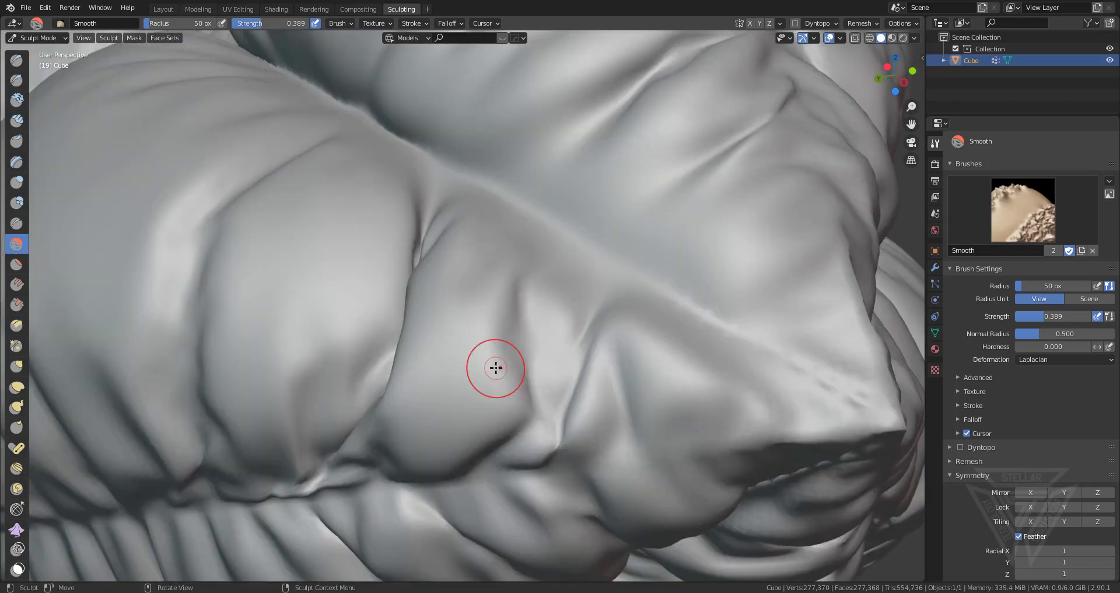
scroll(506, 354, down, 10)
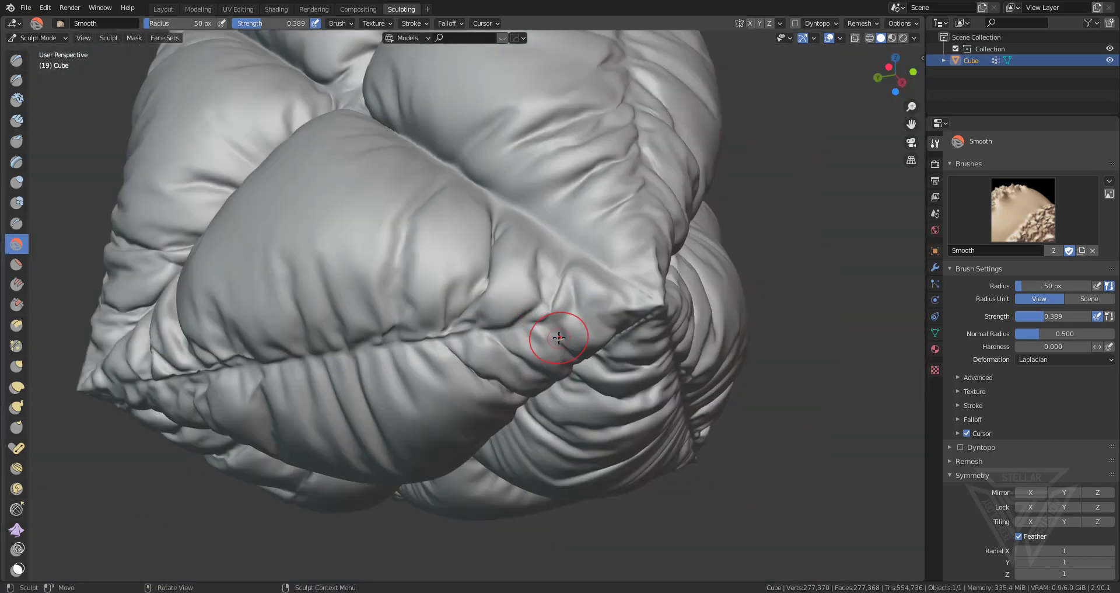
drag(471, 306, 430, 341)
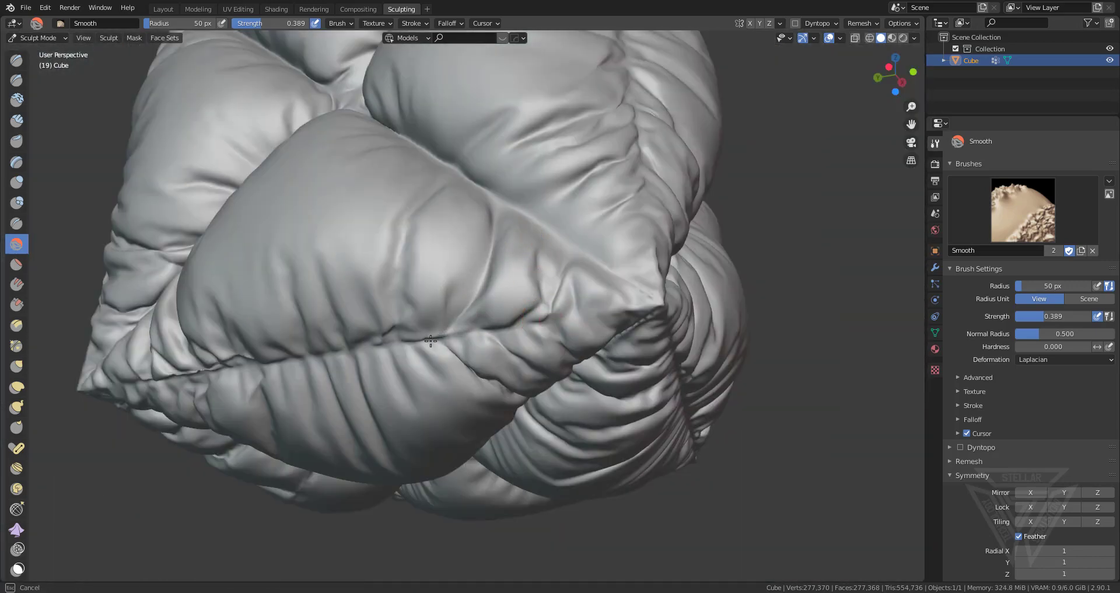
Step: Smooth the remaining creases between the lower lobes from a frontal view
middle_drag(435, 380, 313, 97)
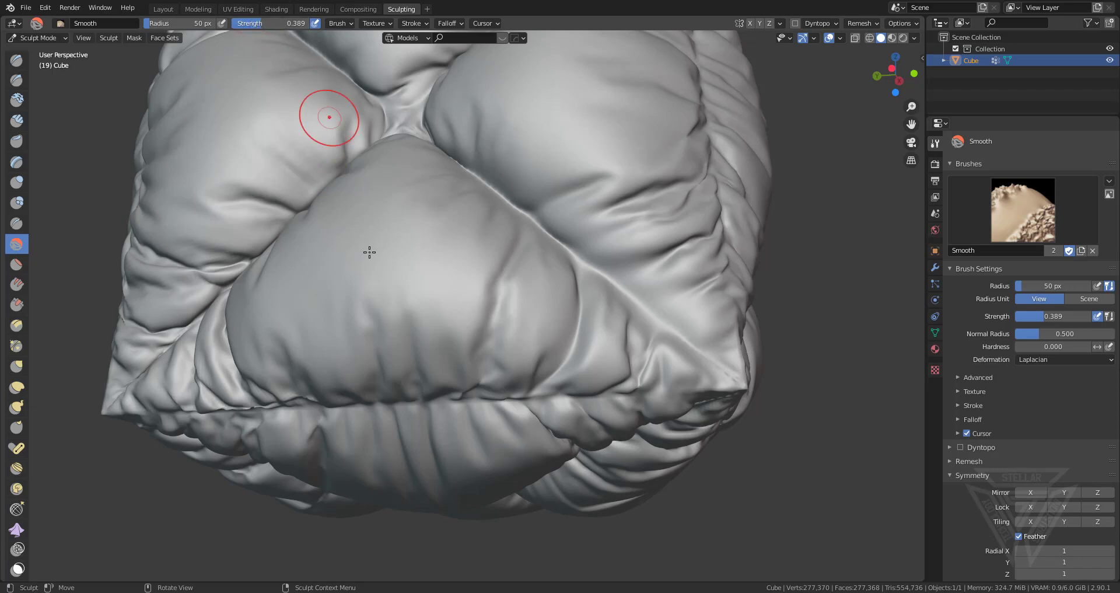
scroll(582, 435, up, 4)
middle_drag(581, 434, 606, 392)
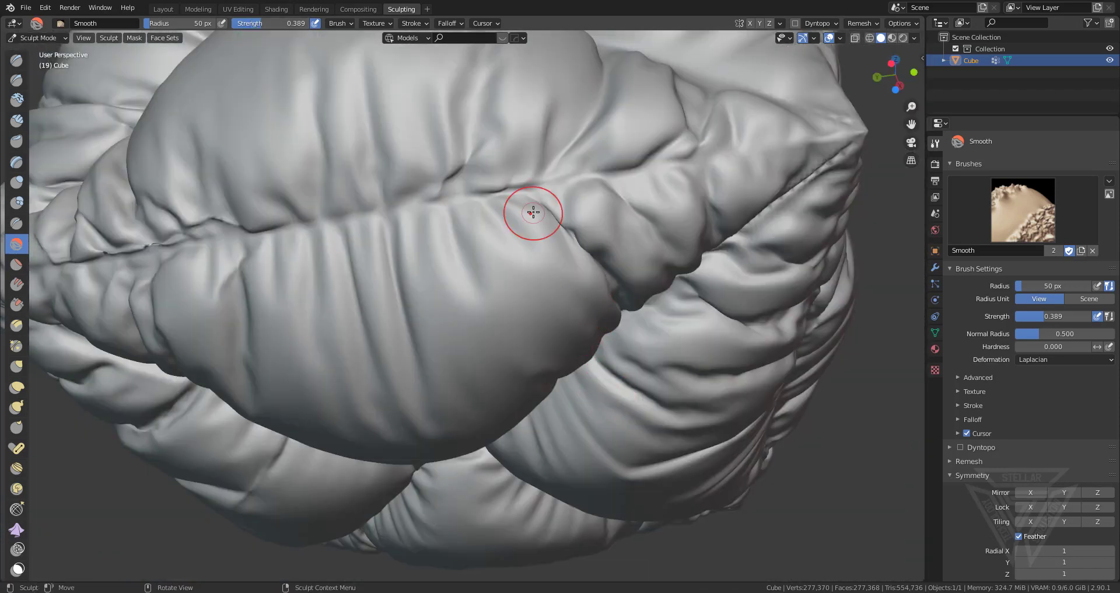
mouse_move(533, 213)
mouse_down()
mouse_move(597, 268)
mouse_move(537, 213)
mouse_up()
mouse_move(567, 300)
middle_down()
mouse_move(444, 175)
mouse_move(412, 116)
middle_up()
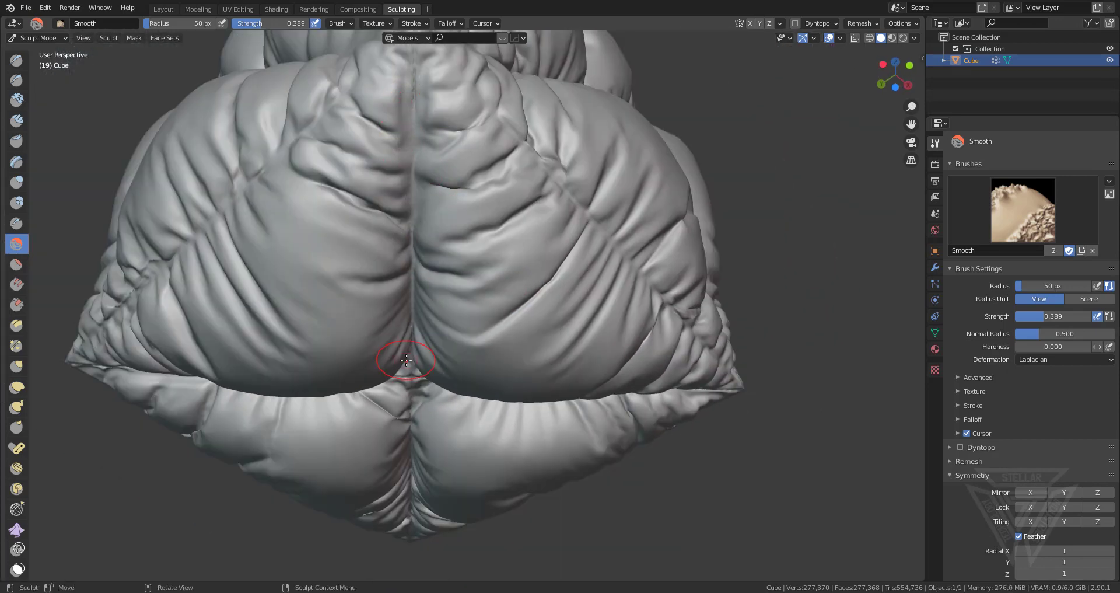
mouse_move(475, 334)
middle_down()
mouse_move(445, 380)
mouse_move(509, 290)
mouse_move(478, 325)
mouse_move(574, 371)
mouse_move(256, 153)
mouse_move(437, 190)
middle_up()
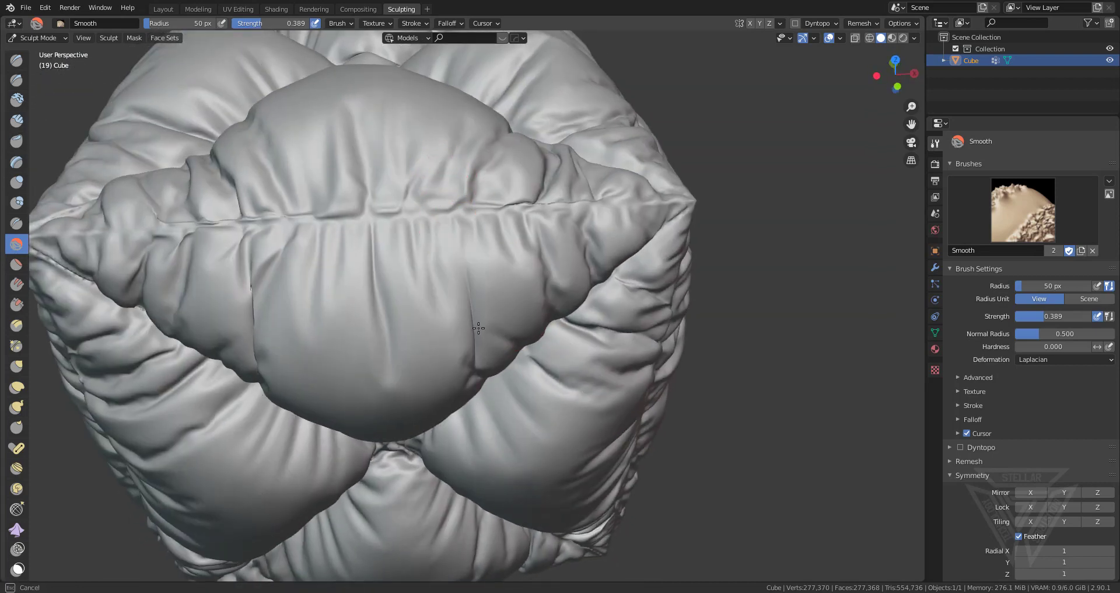
drag(248, 258, 257, 327)
mouse_move(260, 344)
middle_down()
mouse_move(392, 217)
mouse_move(341, 245)
middle_up()
Step: Pull the top pillow upward with the Cloth brush
click(17, 529)
scroll(455, 315, down, 5)
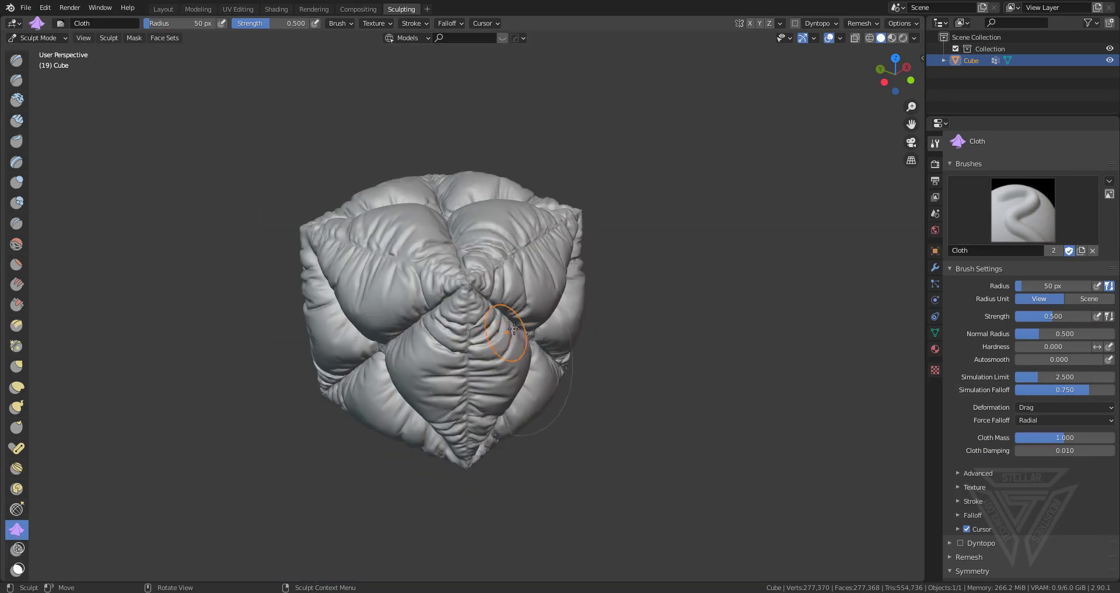
mouse_move(443, 309)
middle_down()
mouse_move(455, 315)
mouse_move(431, 271)
middle_up()
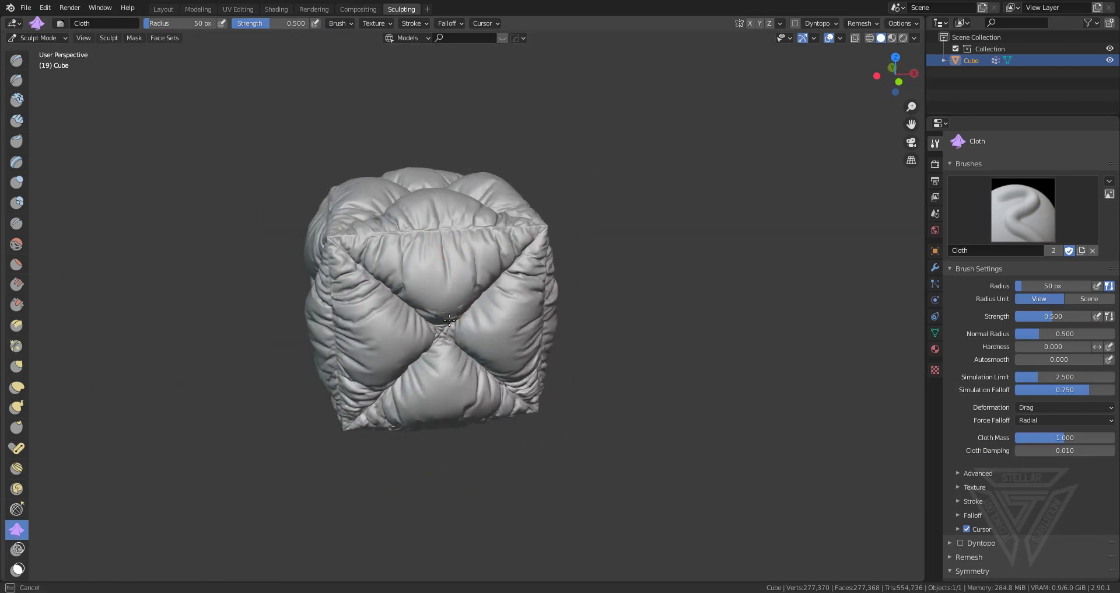
middle_drag(450, 321, 466, 286)
scroll(467, 286, up, 6)
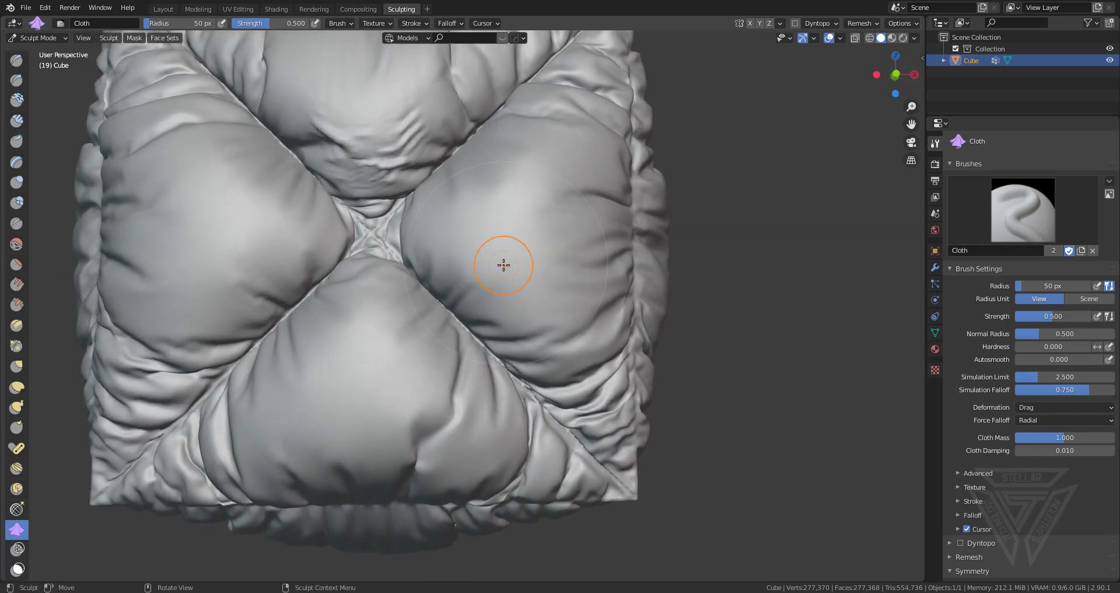
scroll(408, 187, down, 3)
drag(438, 250, 427, 143)
mouse_move(528, 286)
middle_down()
mouse_move(521, 339)
mouse_move(570, 400)
middle_up()
middle_drag(595, 462, 464, 366)
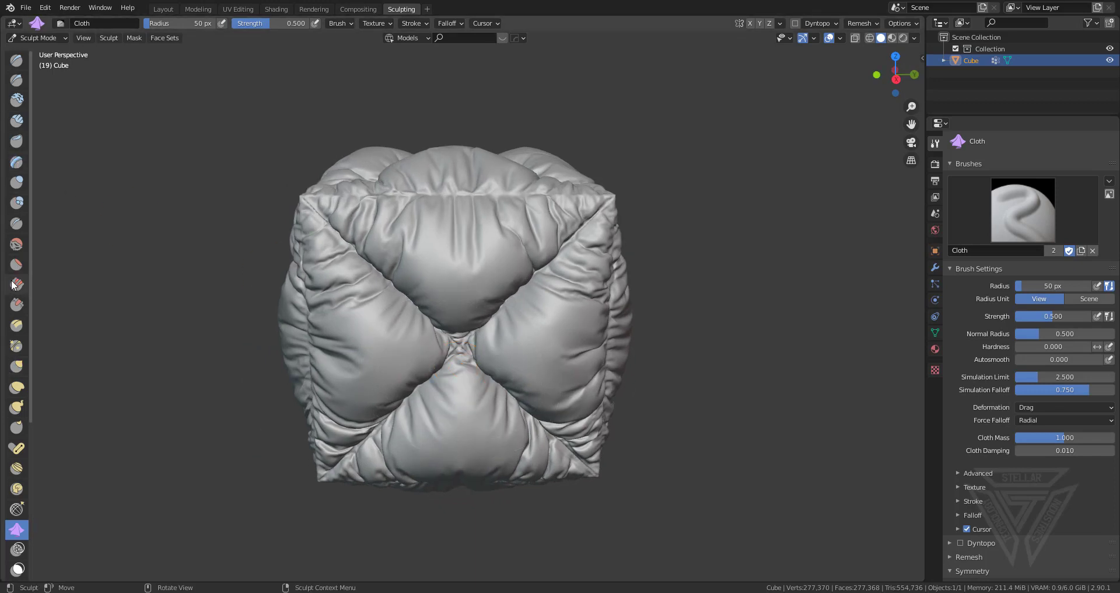
Step: Switch back to the Smooth brush and inspect the pillow seams from several angles
click(12, 245)
scroll(445, 455, up, 6)
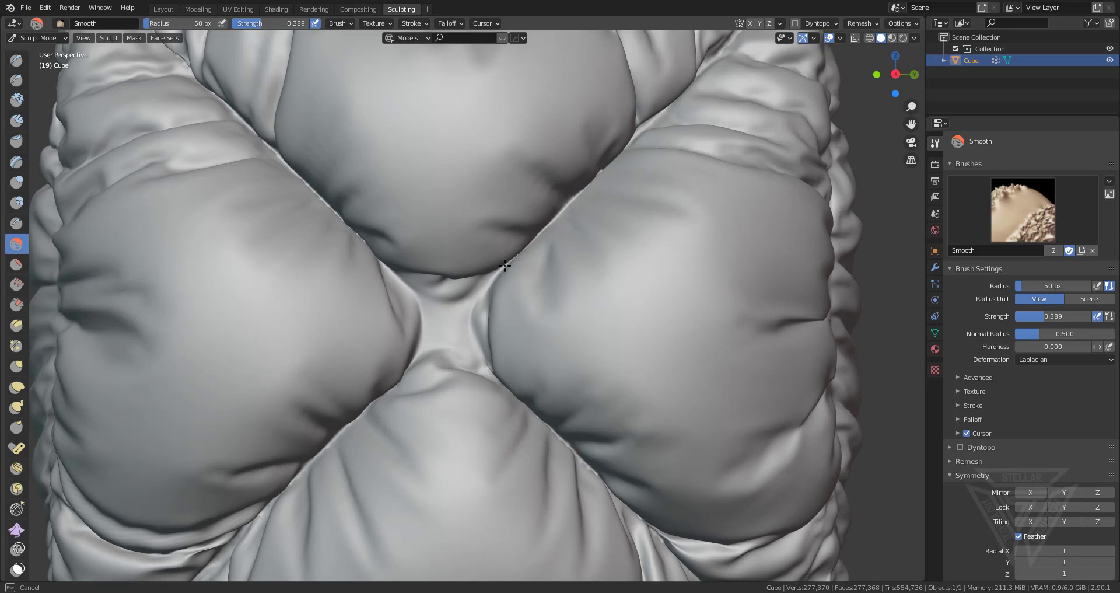
scroll(333, 182, down, 4)
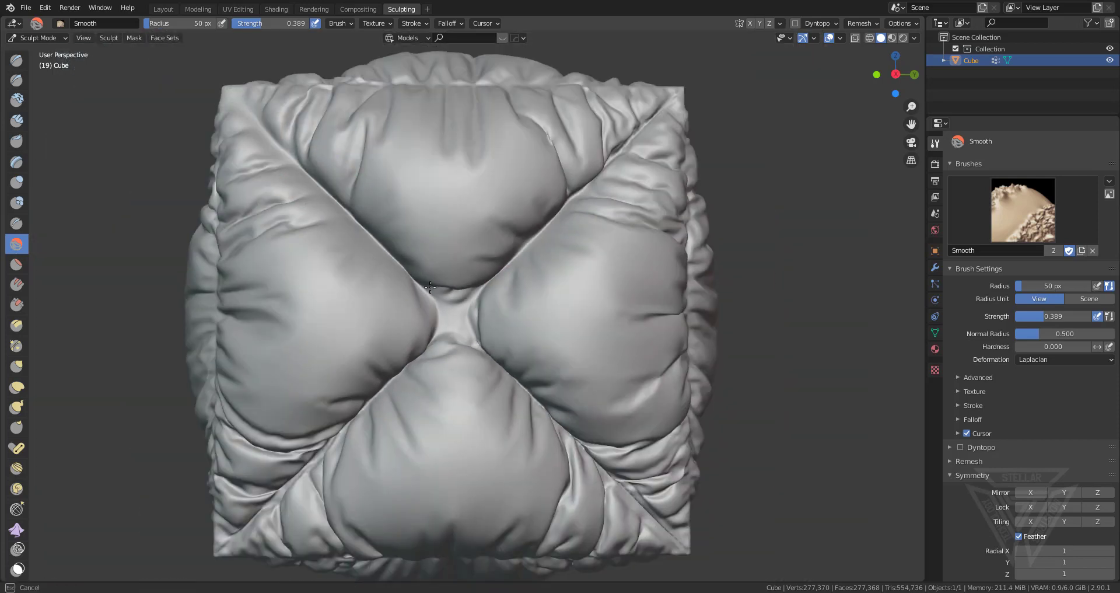
scroll(500, 425, down, 2)
middle_drag(500, 426, 478, 421)
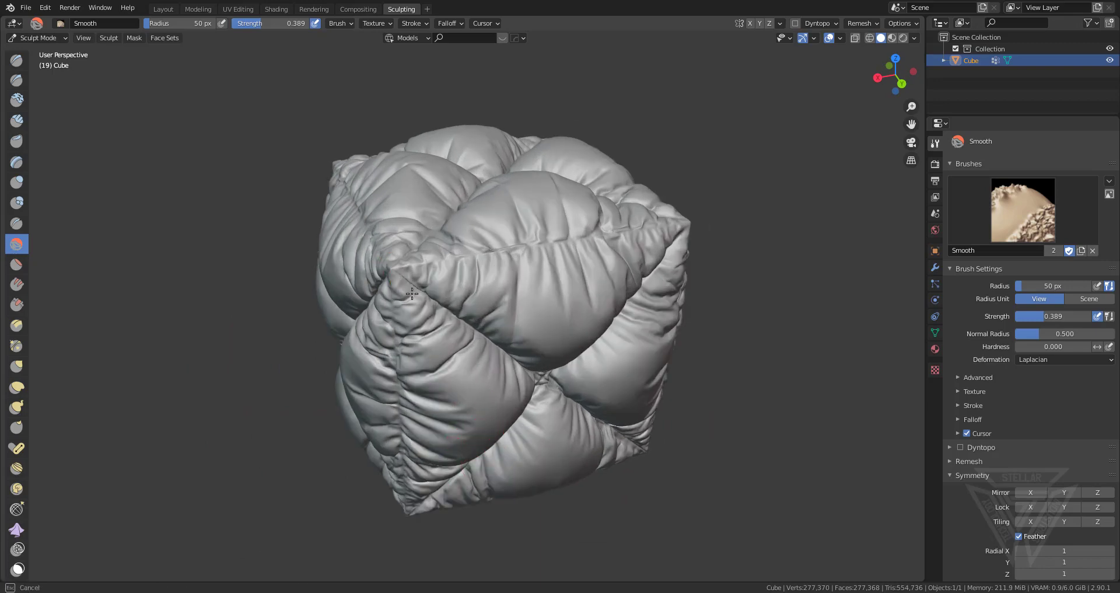
middle_drag(509, 345, 491, 351)
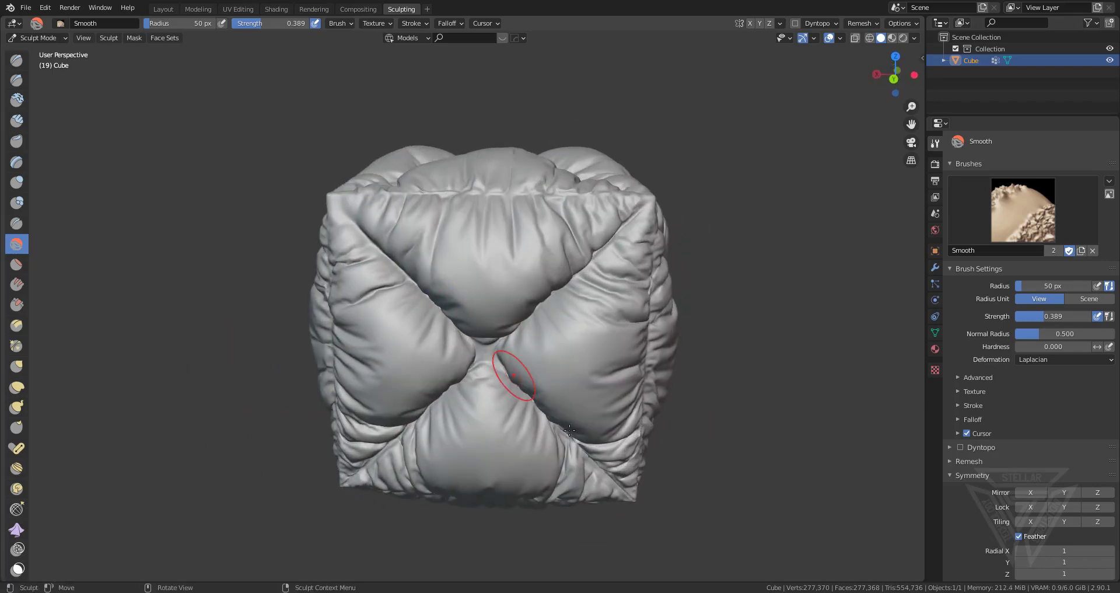
mouse_move(569, 430)
middle_down()
mouse_move(491, 358)
mouse_move(570, 357)
mouse_move(525, 331)
mouse_move(604, 400)
mouse_move(578, 414)
middle_up()
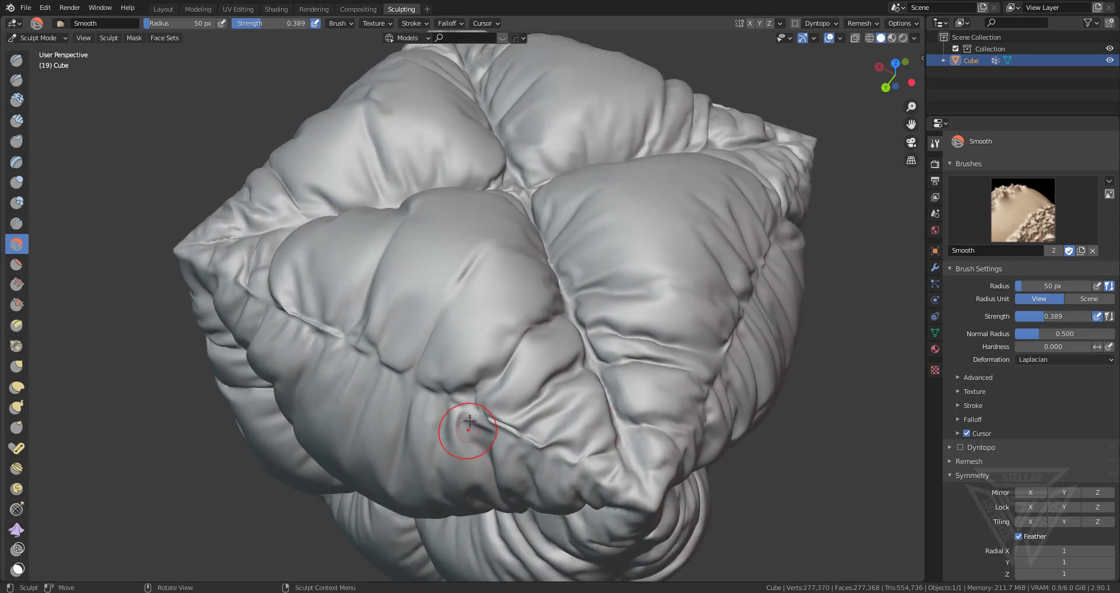
middle_drag(612, 469, 550, 357)
scroll(583, 361, down, 4)
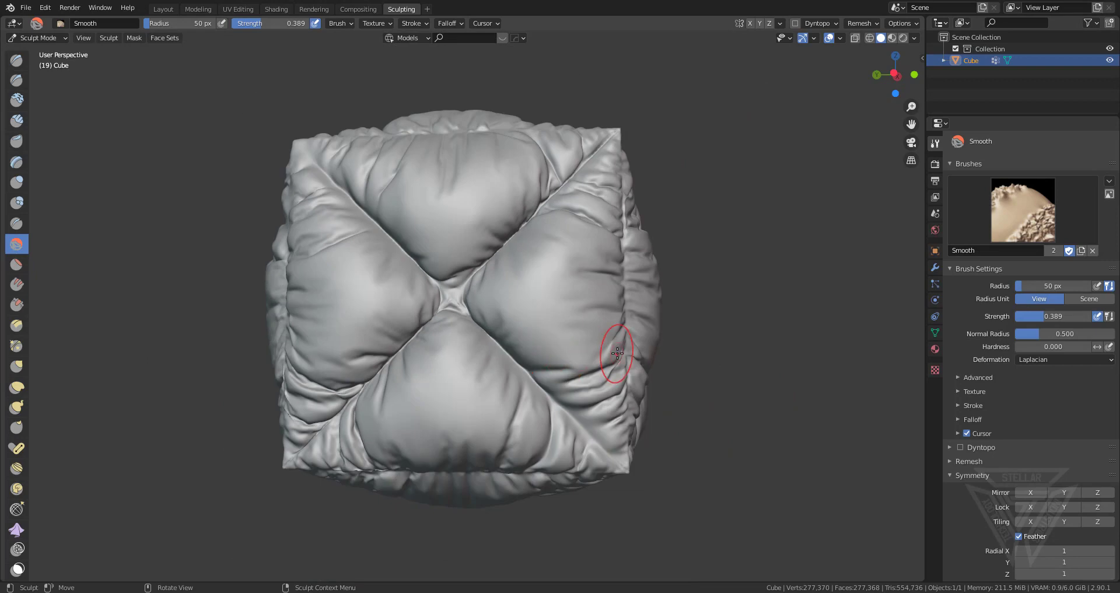
middle_drag(625, 363, 552, 417)
scroll(552, 418, up, 3)
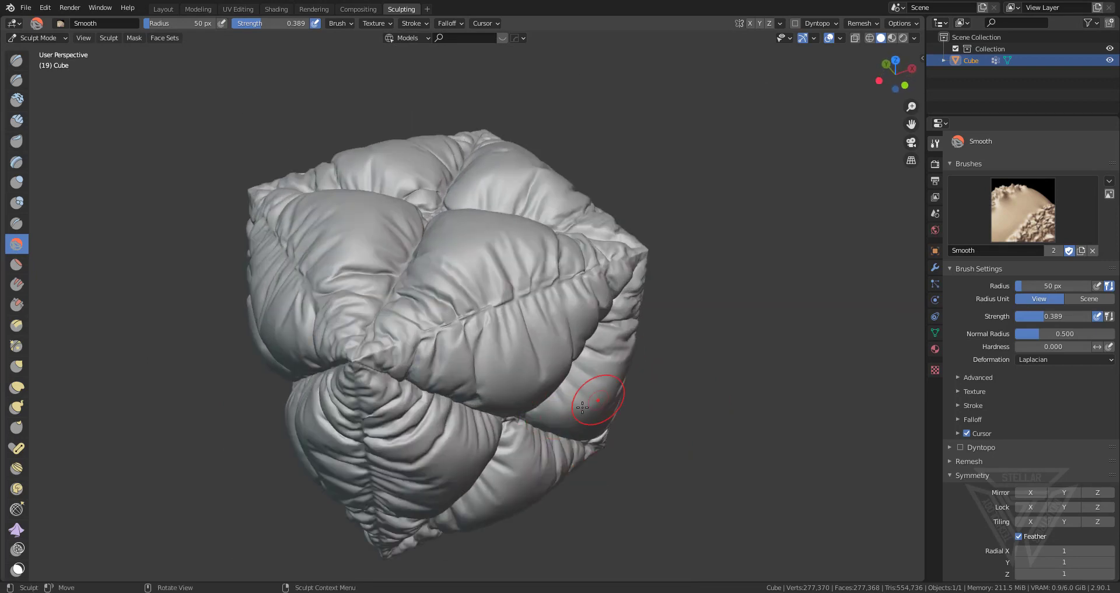
mouse_move(595, 462)
middle_down()
mouse_move(438, 356)
mouse_move(412, 401)
mouse_move(567, 396)
middle_up()
scroll(413, 400, down, 3)
scroll(568, 397, up, 1)
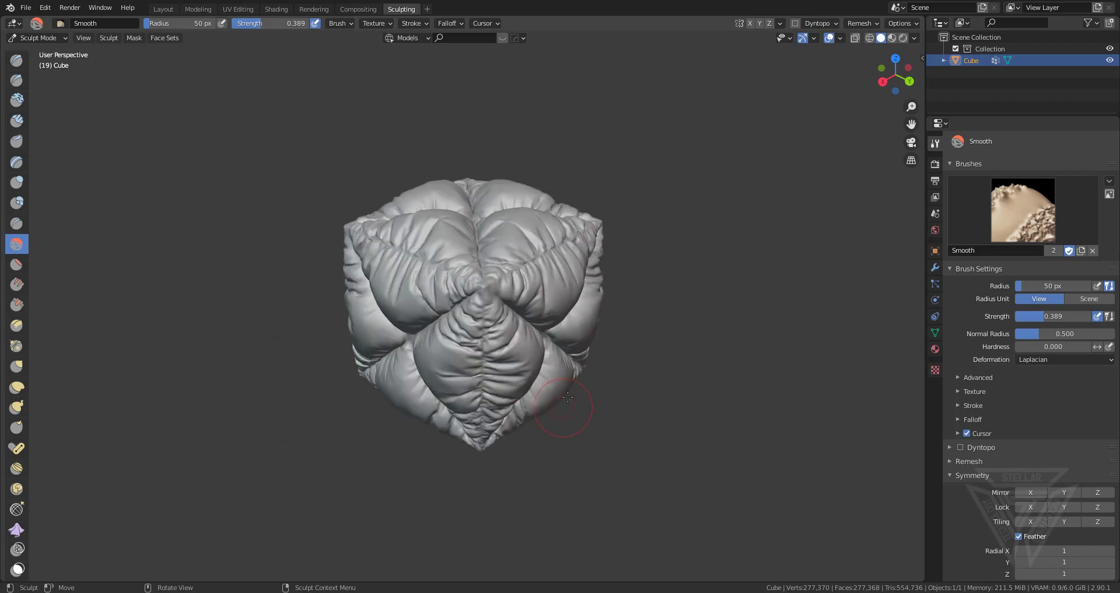
Step: Leave Sculpt Mode through the Modeling workspace and return to Object Mode
click(199, 9)
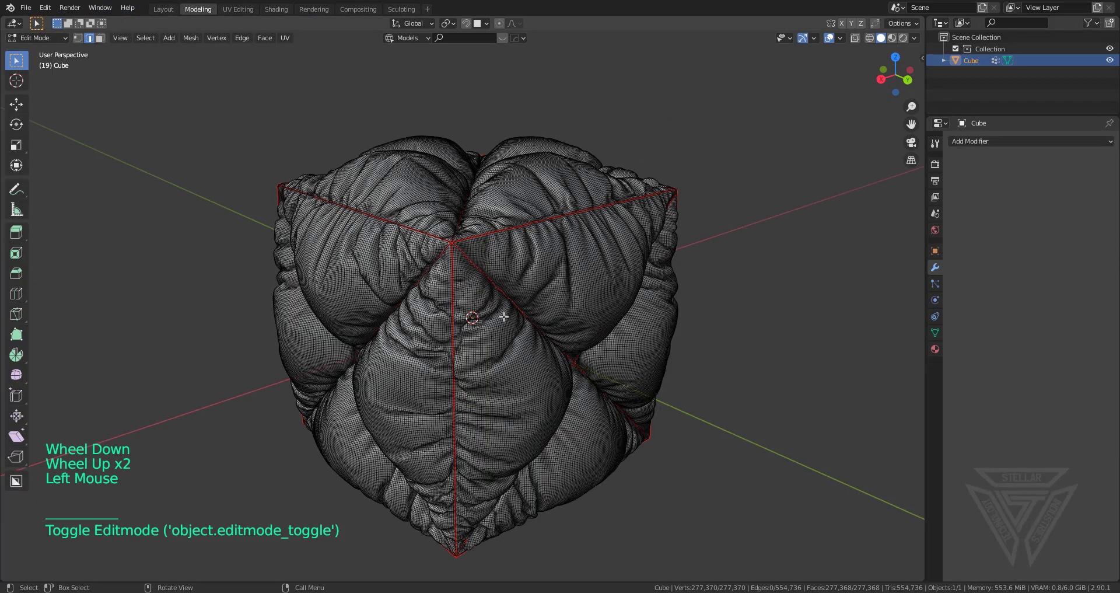
scroll(544, 343, up, 2)
key(Tab)
scroll(544, 344, down, 2)
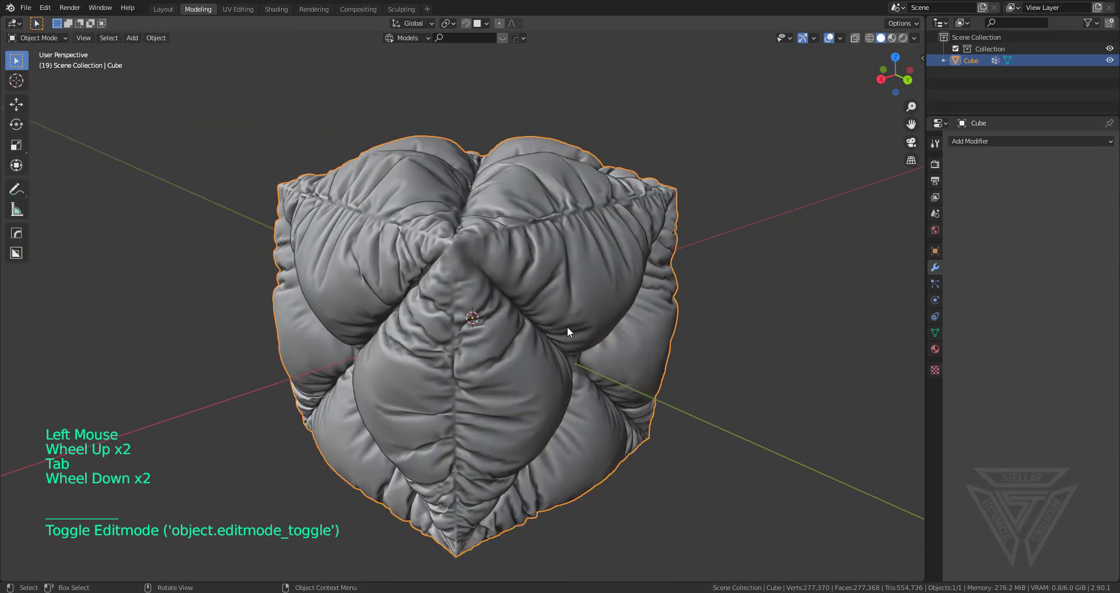
middle_drag(567, 327, 487, 346)
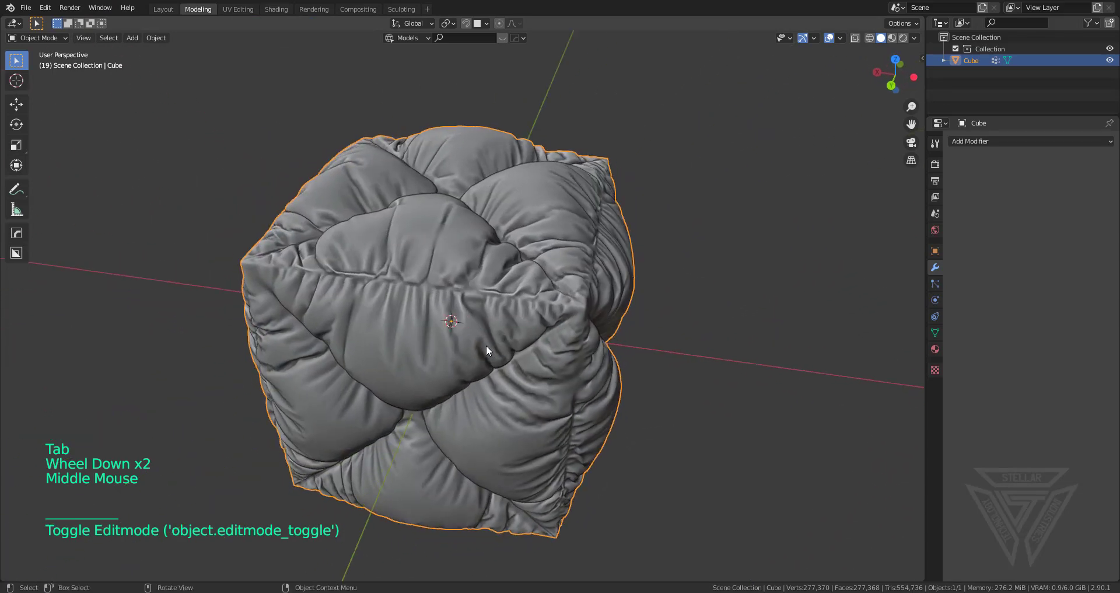
scroll(486, 348, down, 2)
Step: Add a new cube and move it along X beside the pillow cube
key(shift+a)
mouse_move(625, 284)
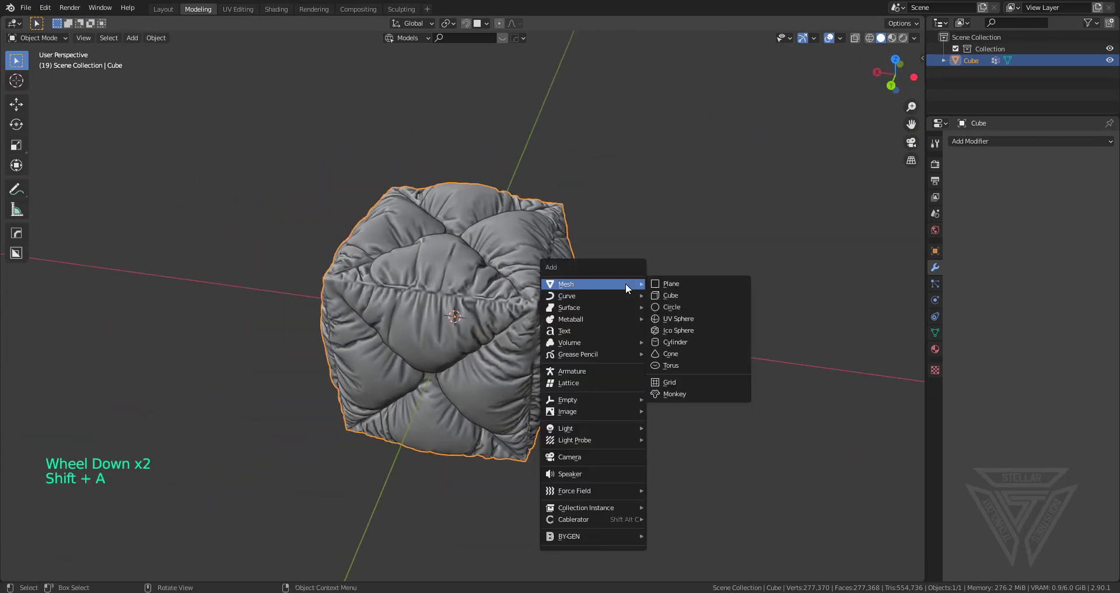
click(697, 295)
shift+scroll(697, 298, down, 1)
shift+middle_drag(697, 297, 532, 303)
key(g)
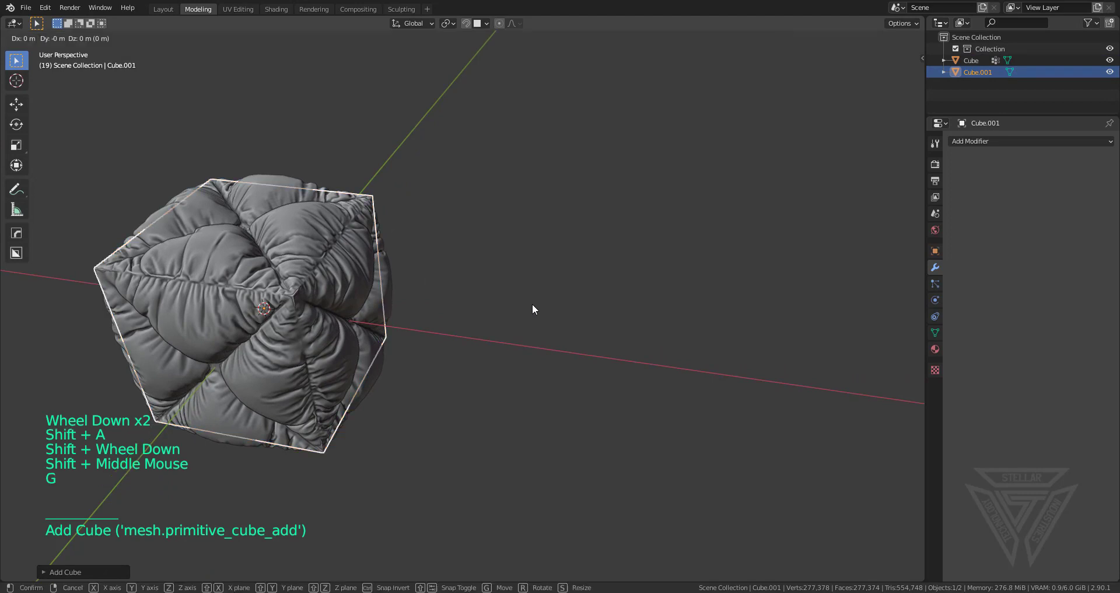
click(840, 379)
middle_drag(685, 379, 583, 356)
shift+middle_drag(584, 356, 555, 352)
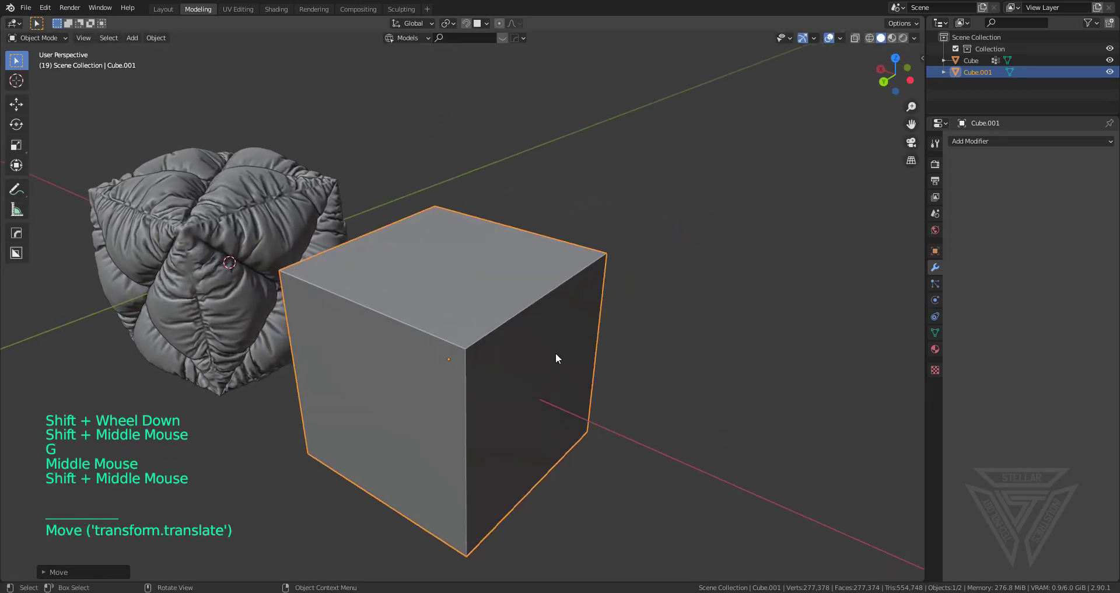
scroll(555, 354, up, 1)
scroll(490, 371, down, 1)
Step: Bevel the new cube's front corner vertex into a triangular face
key(Tab)
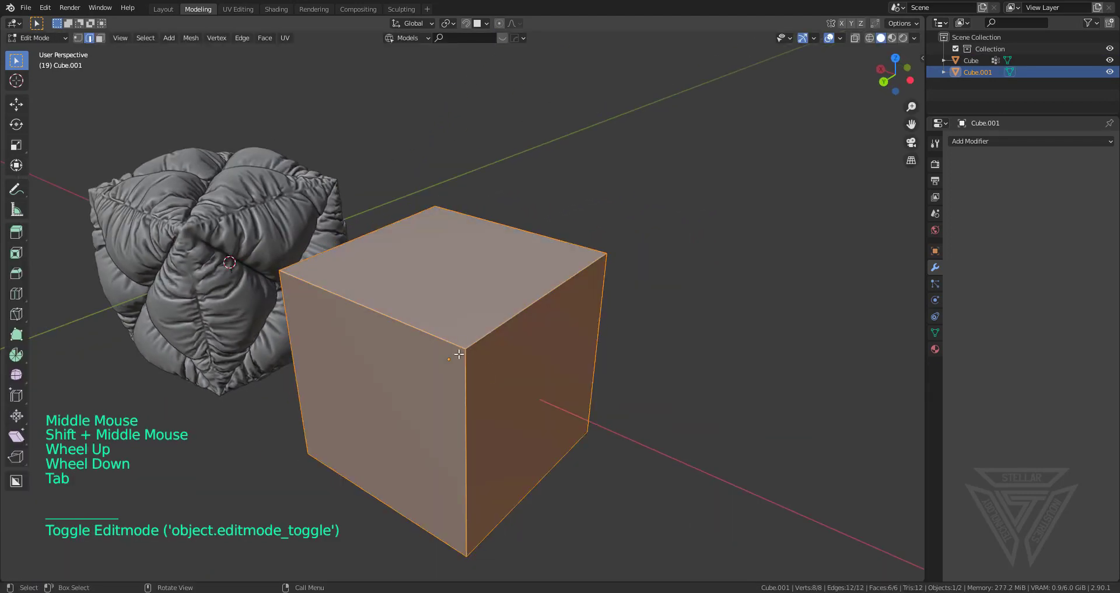
key(1)
click(464, 349)
key(ctrl+shift+b)
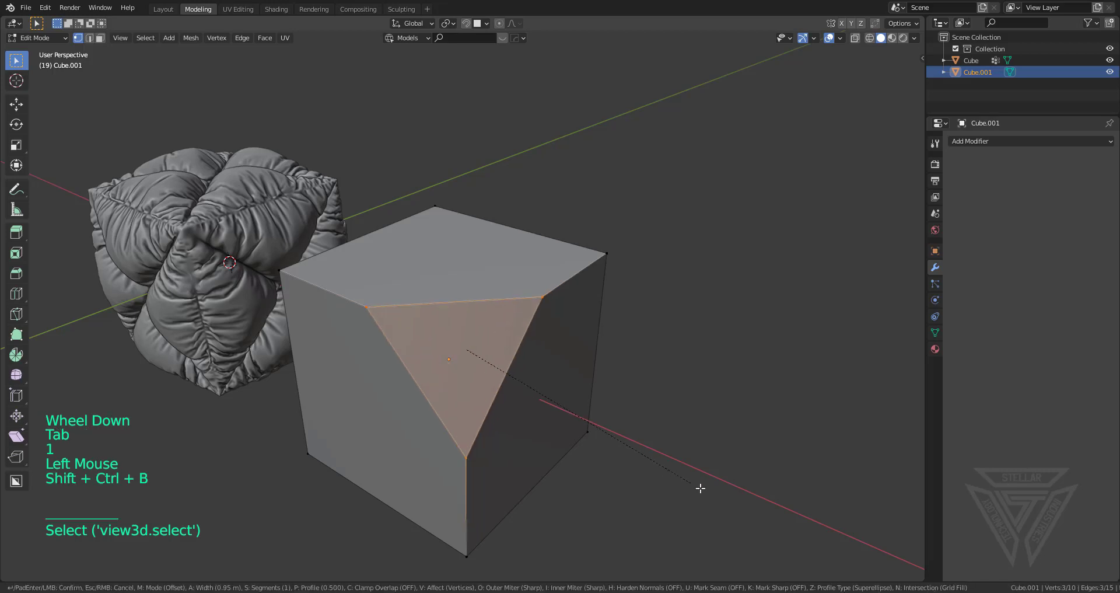
click(665, 413)
middle_drag(665, 412, 516, 341)
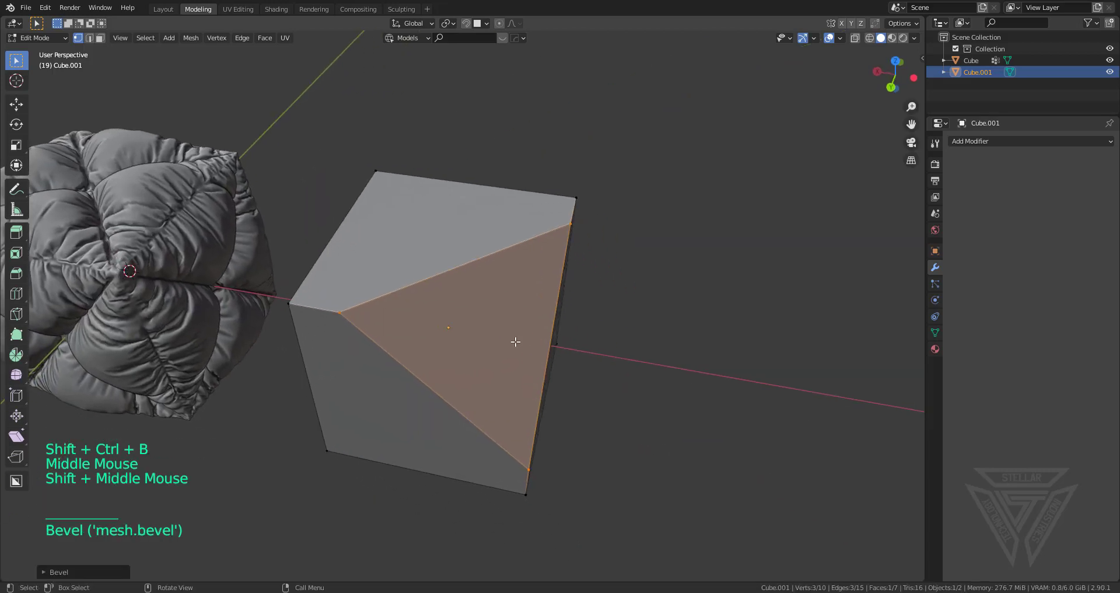
scroll(514, 342, up, 1)
Step: Inset the triangular face and extrude it inward to form a rimmed recess
key(3)
click(662, 409)
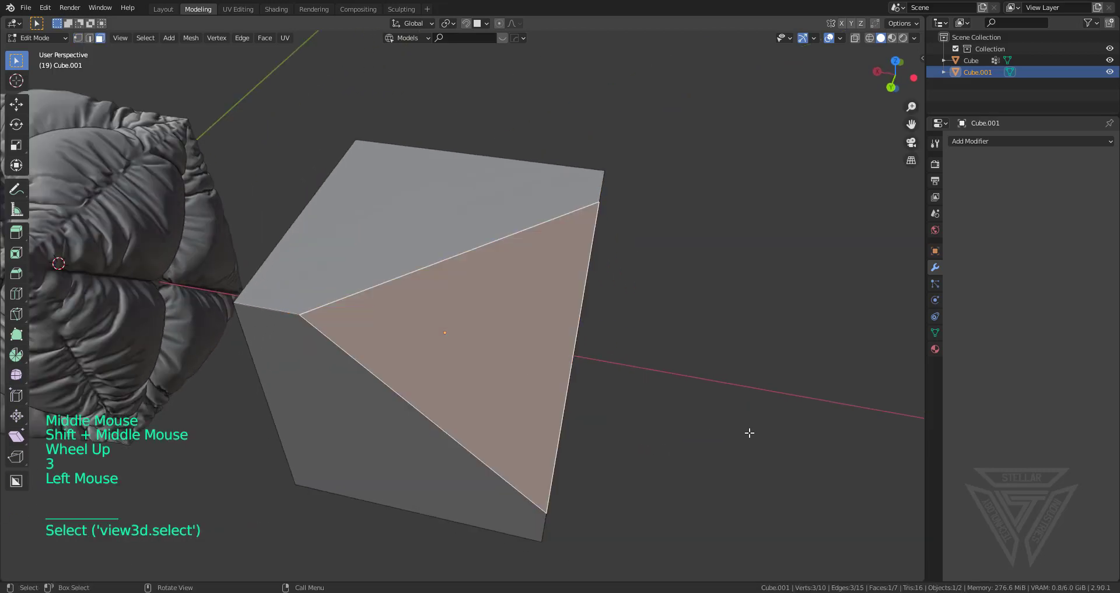
key(i)
click(738, 427)
key(e)
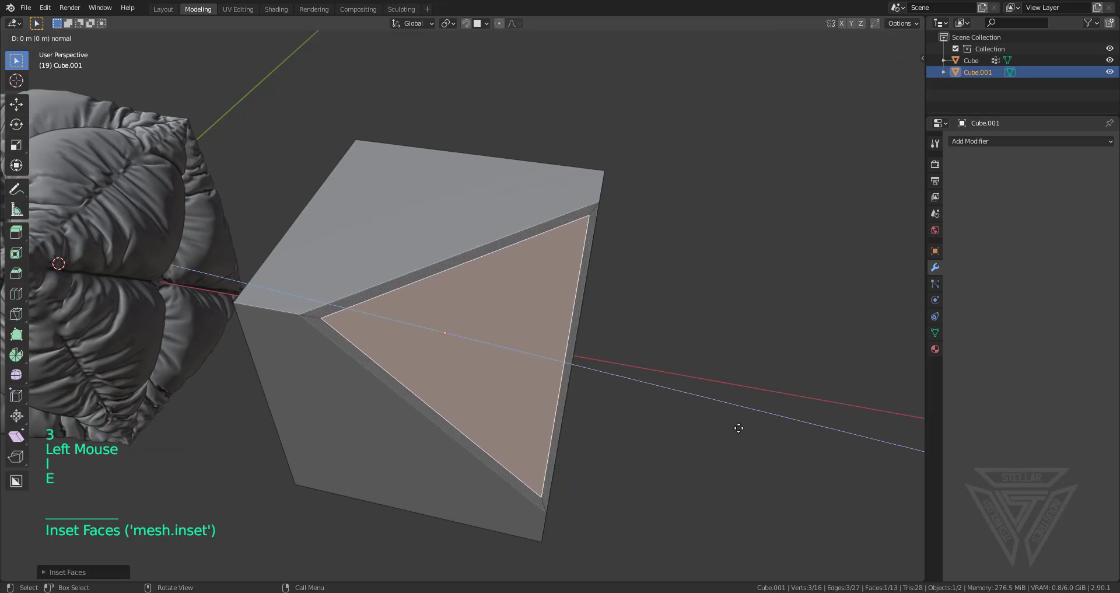
click(731, 426)
shift+middle_drag(413, 350, 570, 327)
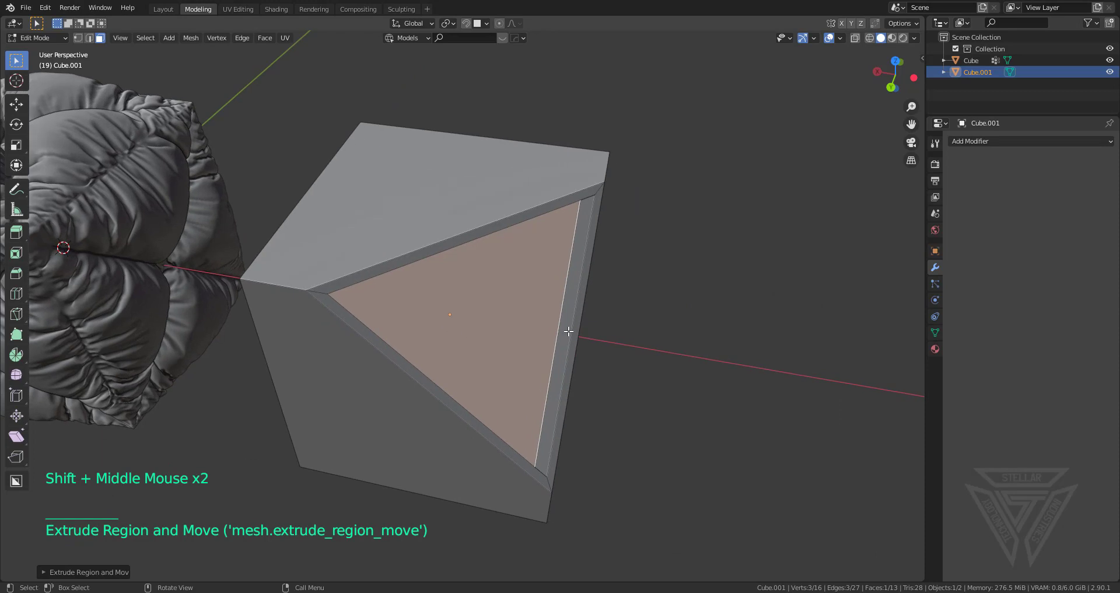
Step: Extract the recessed triangle as a separate Cube.001_Piece
key(q)
mouse_move(568, 331)
key(ctrl)
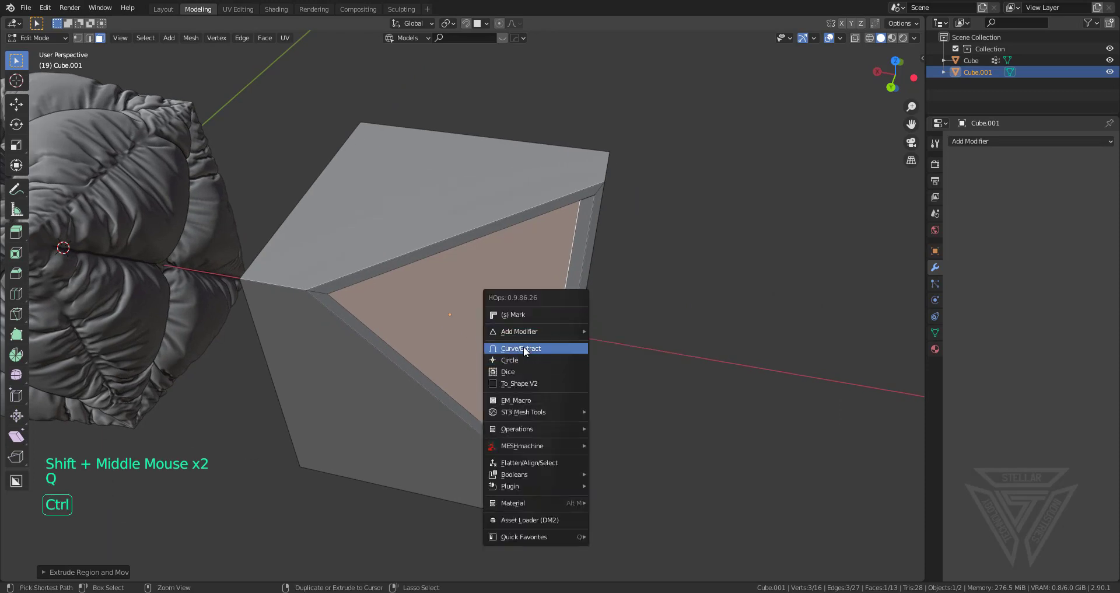
ctrl+click(523, 345)
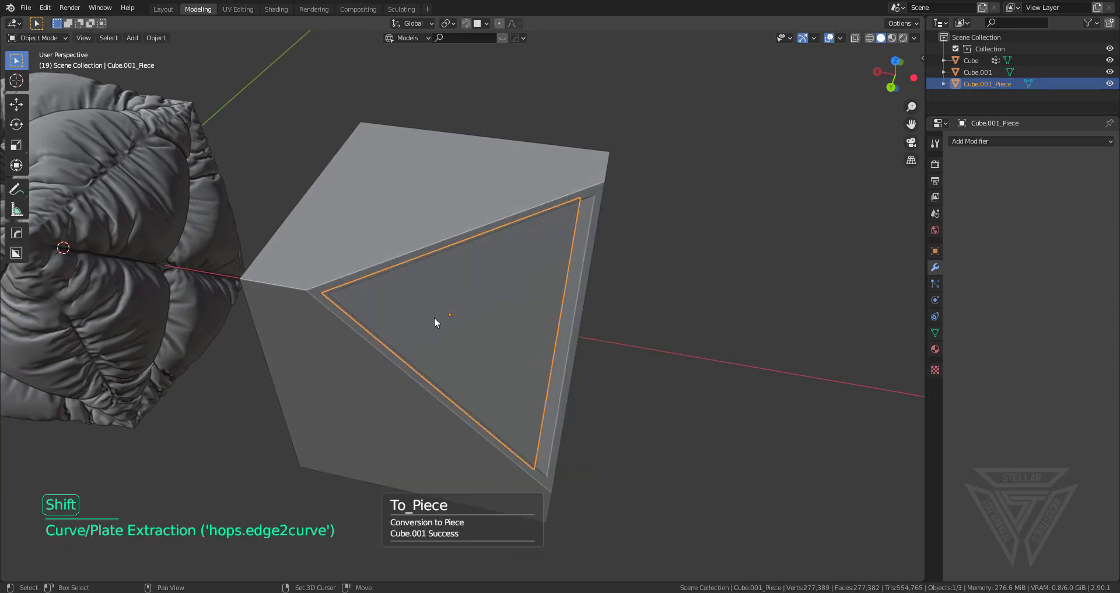
Step: Delete the old puffy pillow cube
shift+middle_drag(434, 317, 212, 302)
click(213, 302)
key(x)
click(477, 281)
middle_drag(550, 349, 534, 344)
shift+middle_drag(534, 344, 470, 314)
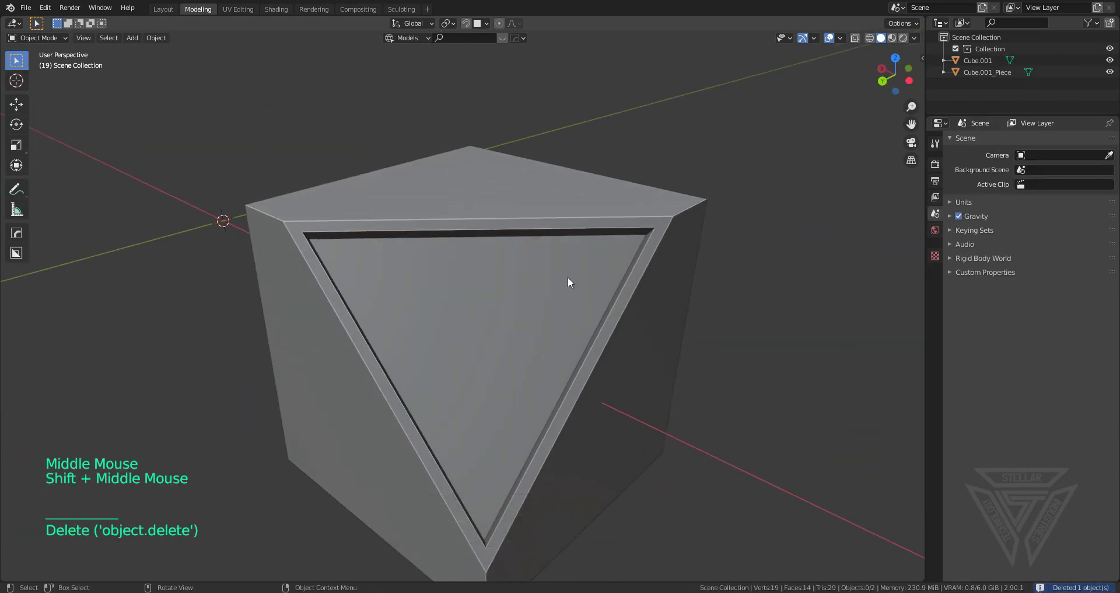
Step: Dice the extracted triangular piece into a grid along X, Y and Z
middle_drag(570, 282, 502, 290)
click(592, 326)
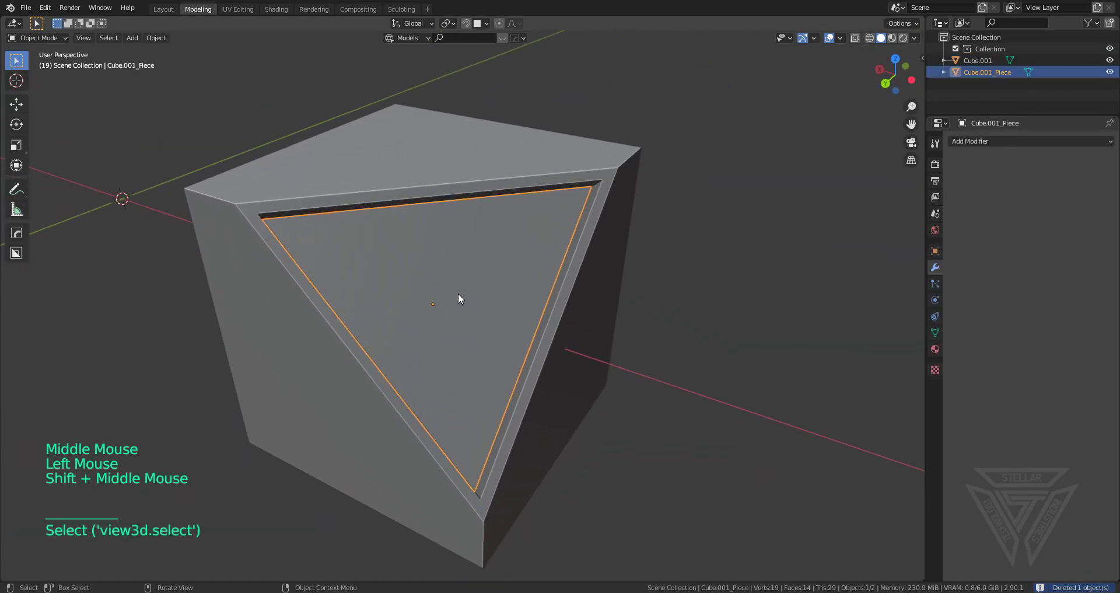
key(q)
mouse_move(432, 366)
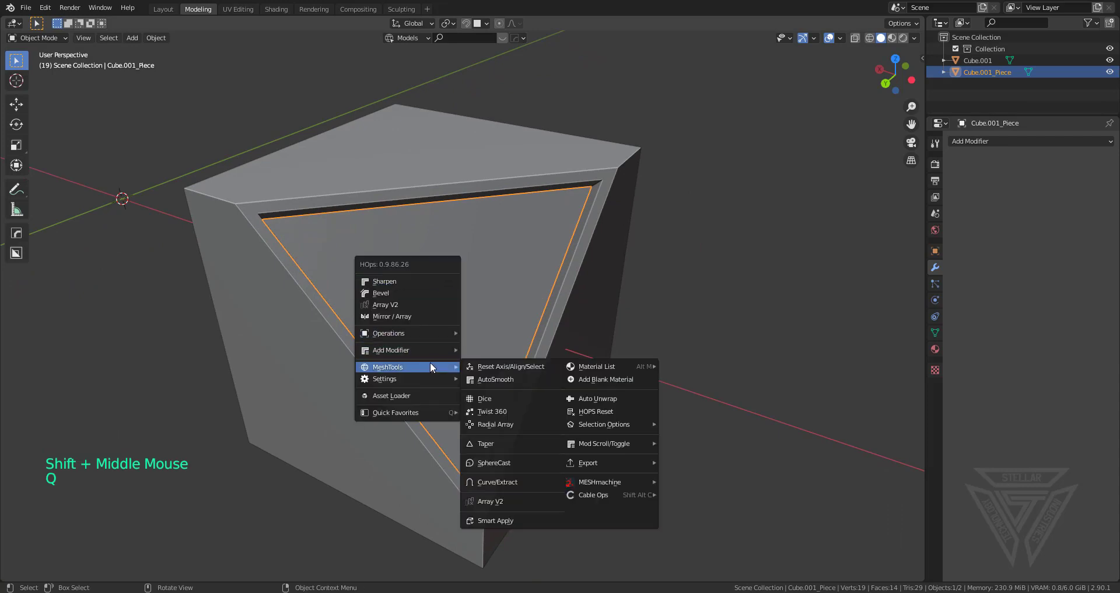
click(516, 396)
key(x)
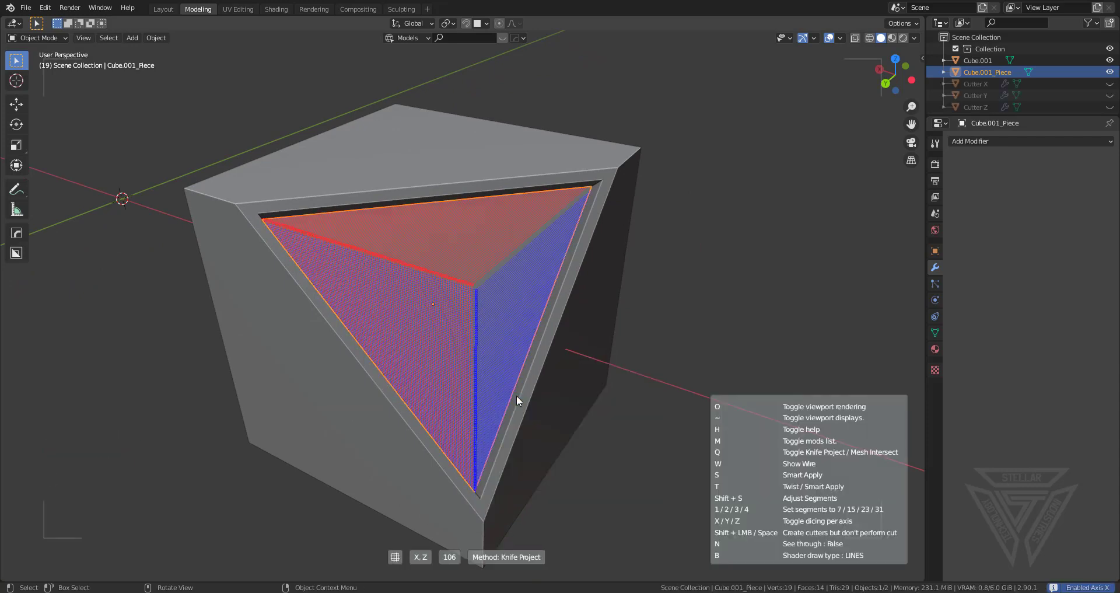
key(y)
click(517, 395)
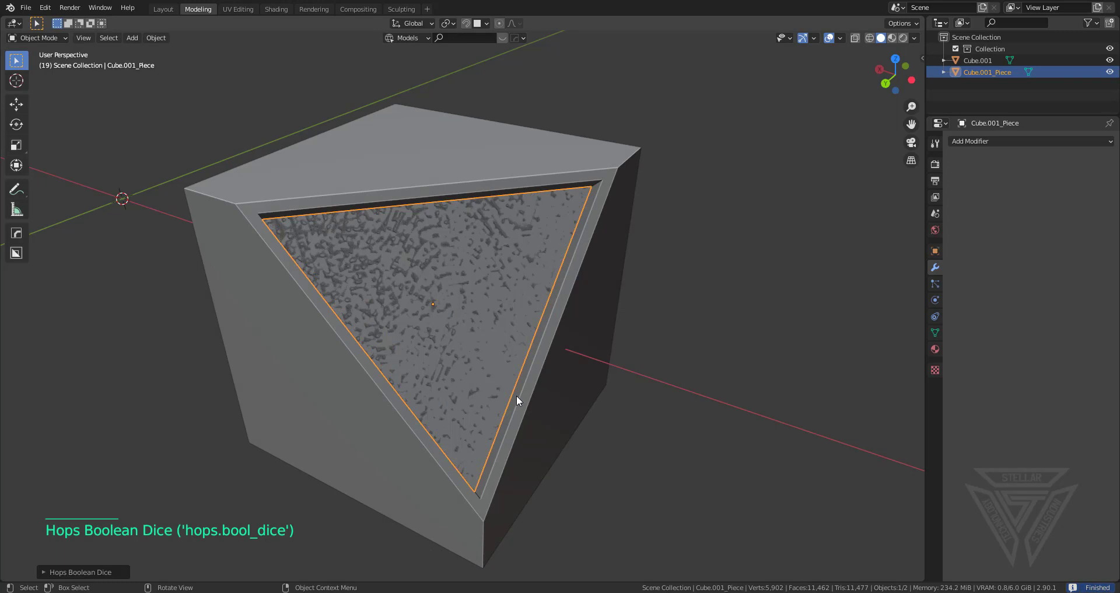
scroll(516, 394, up, 1)
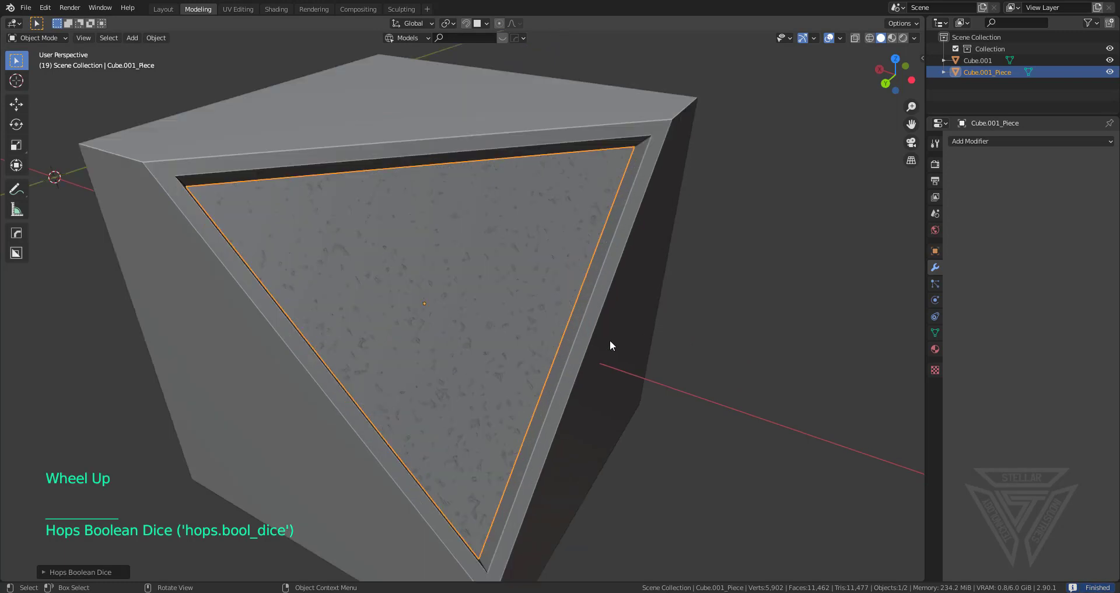
scroll(607, 341, down, 2)
Step: Add a Cloth modifier to the diced piece
key(q)
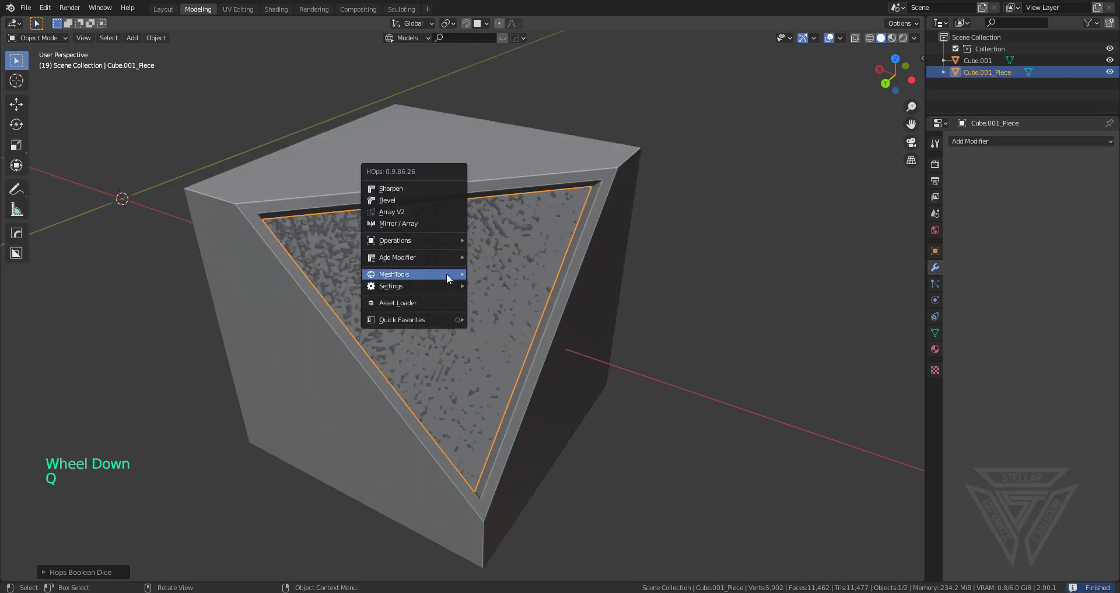
mouse_move(431, 255)
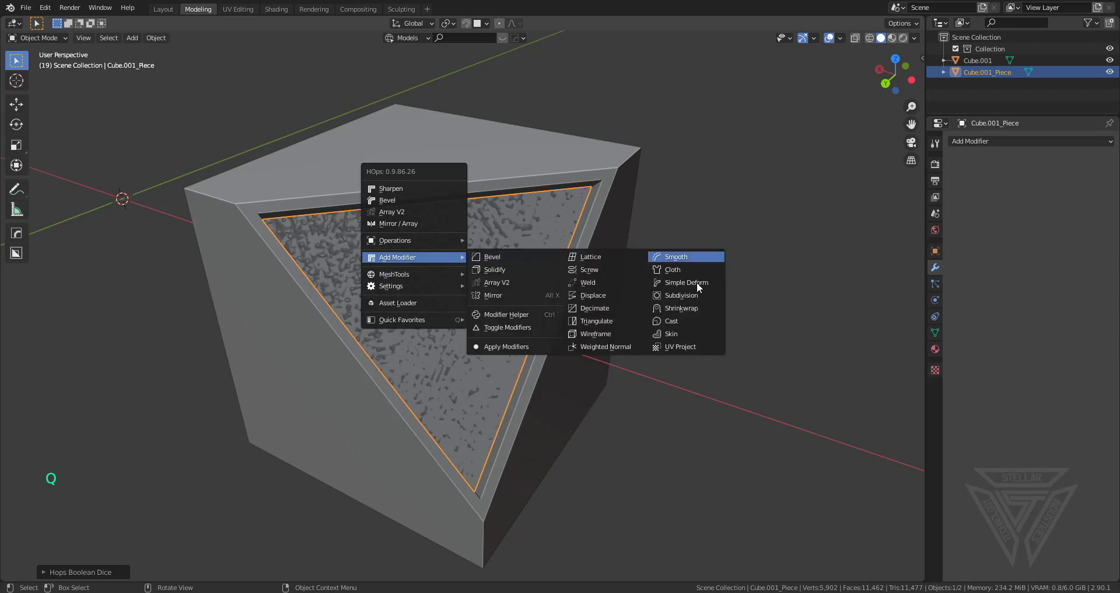
click(689, 270)
middle_drag(688, 269, 716, 328)
Step: Run the cloth simulation to frame 66, then view the puffed piece in Right Orthographic
scroll(719, 327, down, 2)
key(space)
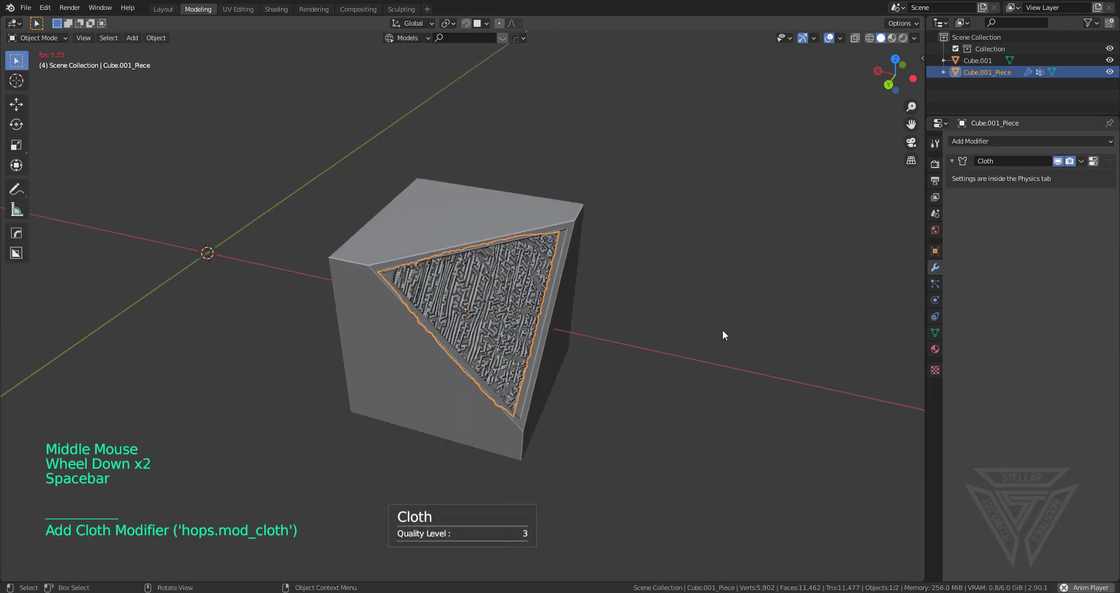
scroll(722, 329, up, 2)
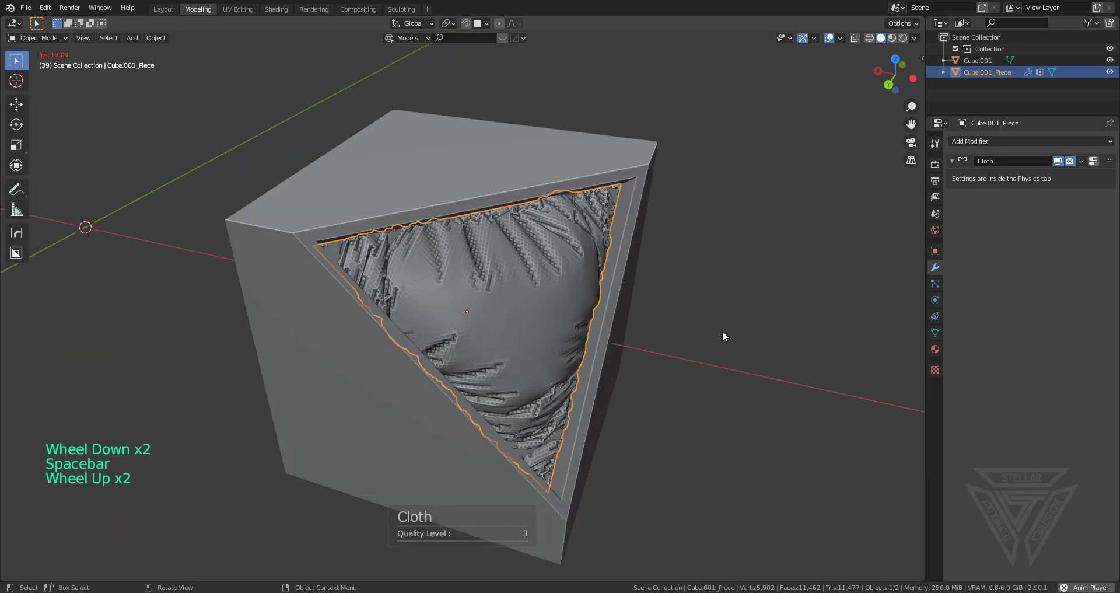
key(space)
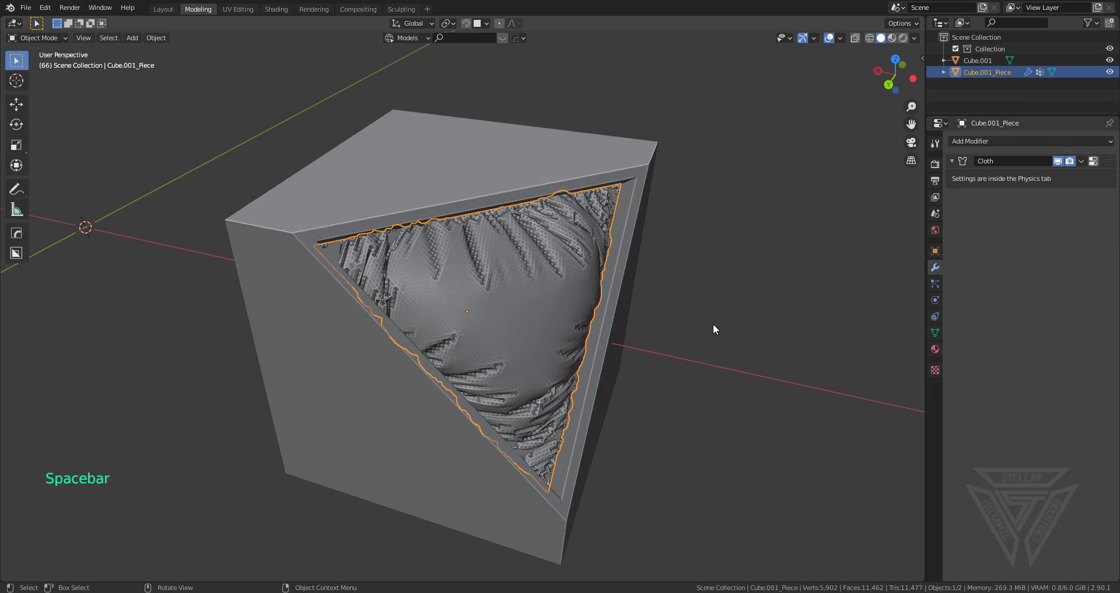
middle_drag(713, 329, 706, 202)
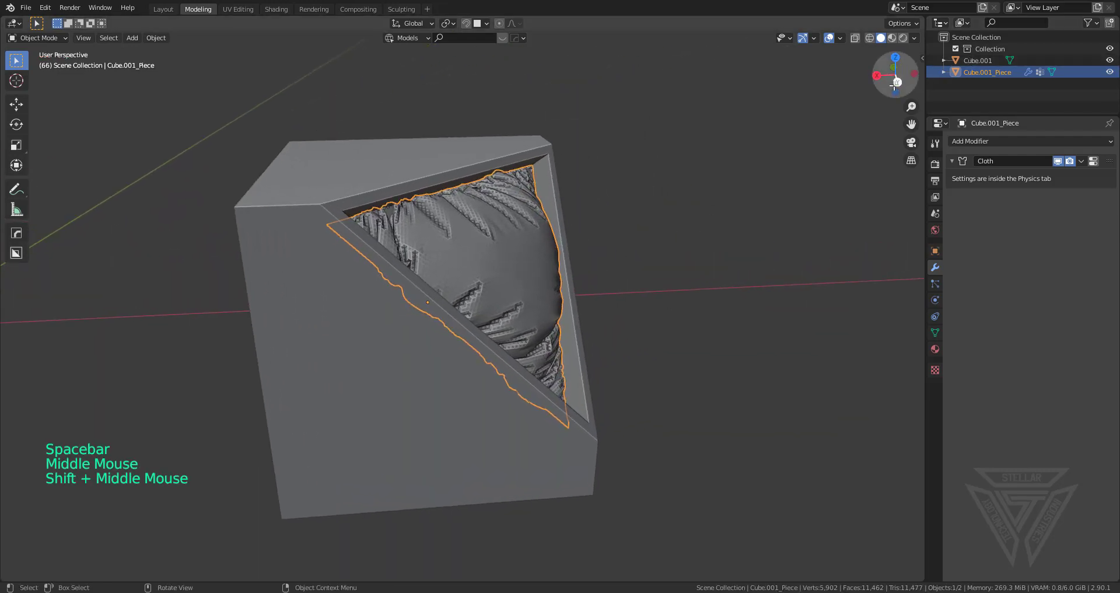
click(875, 75)
Step: Inspect the cloth piece from several numpad side views
shift+middle_drag(738, 138, 479, 272)
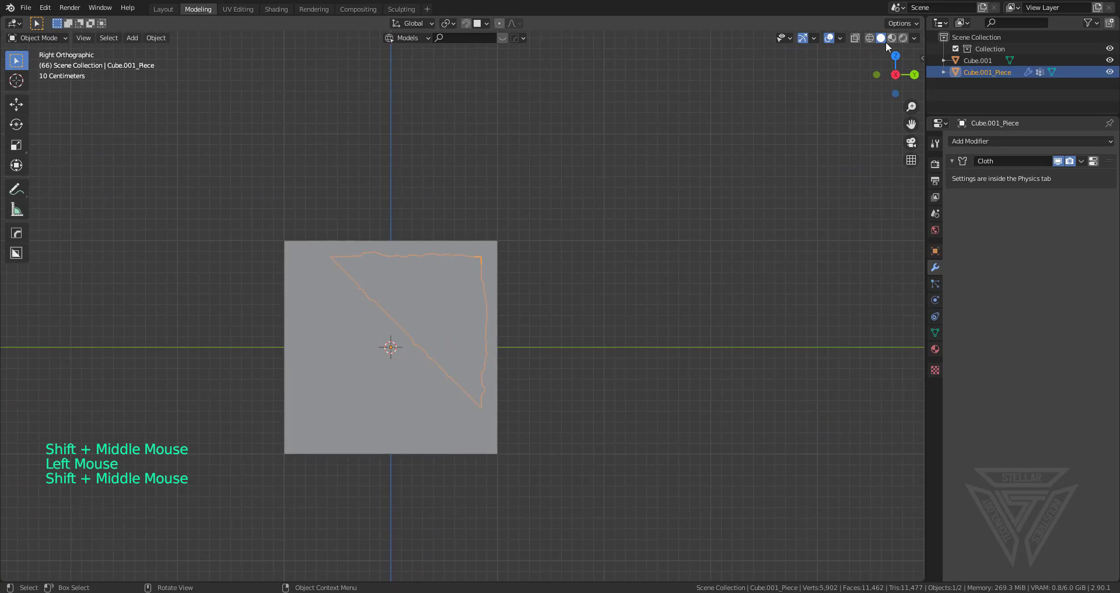
key(KP_5)
key(KP_5)
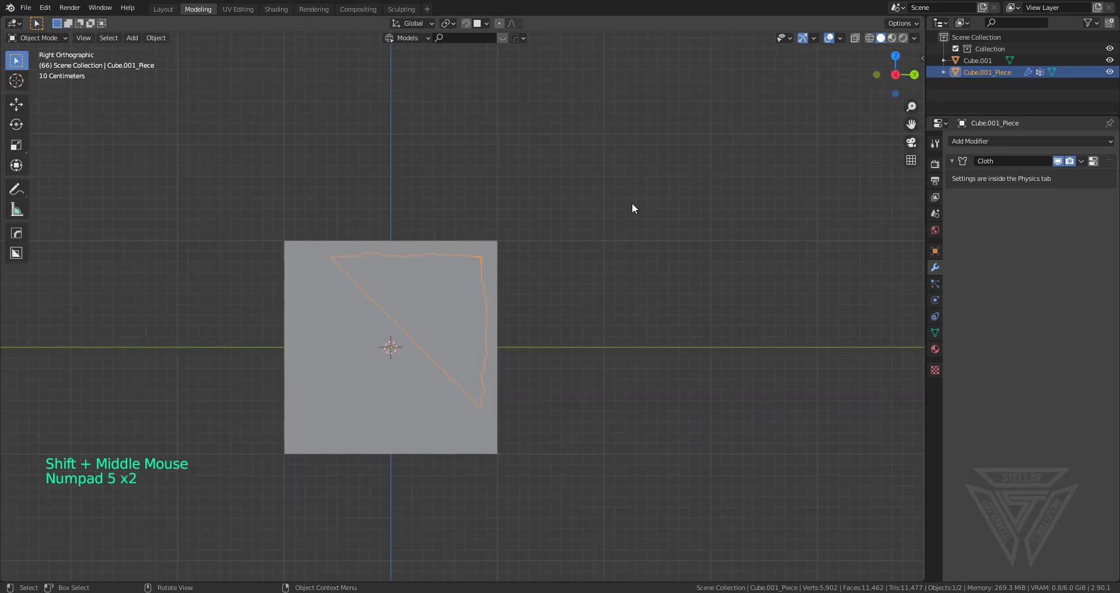
key(KP_6)
key(KP_5)
key(KP_6)
key(KP_6)
key(KP_6)
key(KP_6)
key(KP_6)
key(KP_6)
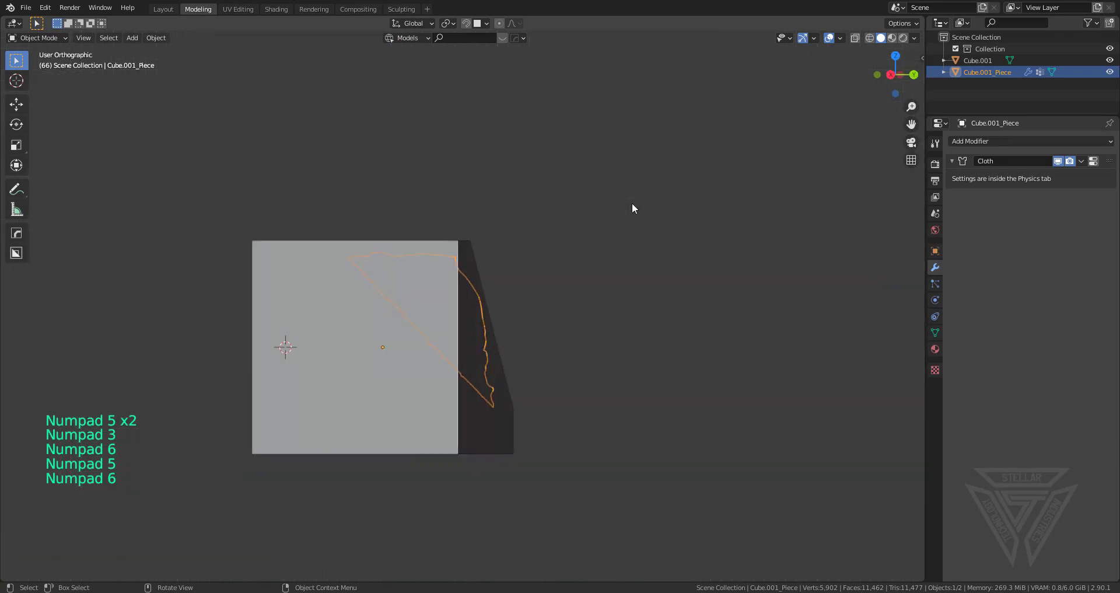
key(KP_4)
key(KP_4)
key(KP_4)
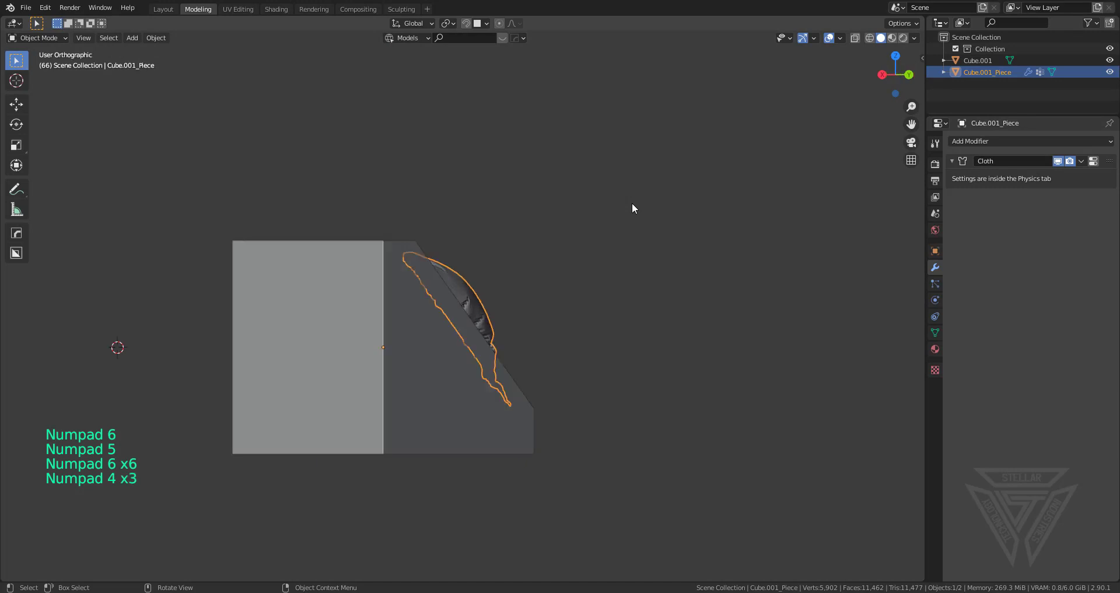
Step: Undo back past the Cloth modifier so the triangle lies flat, then show the Layout workspace
key(g)
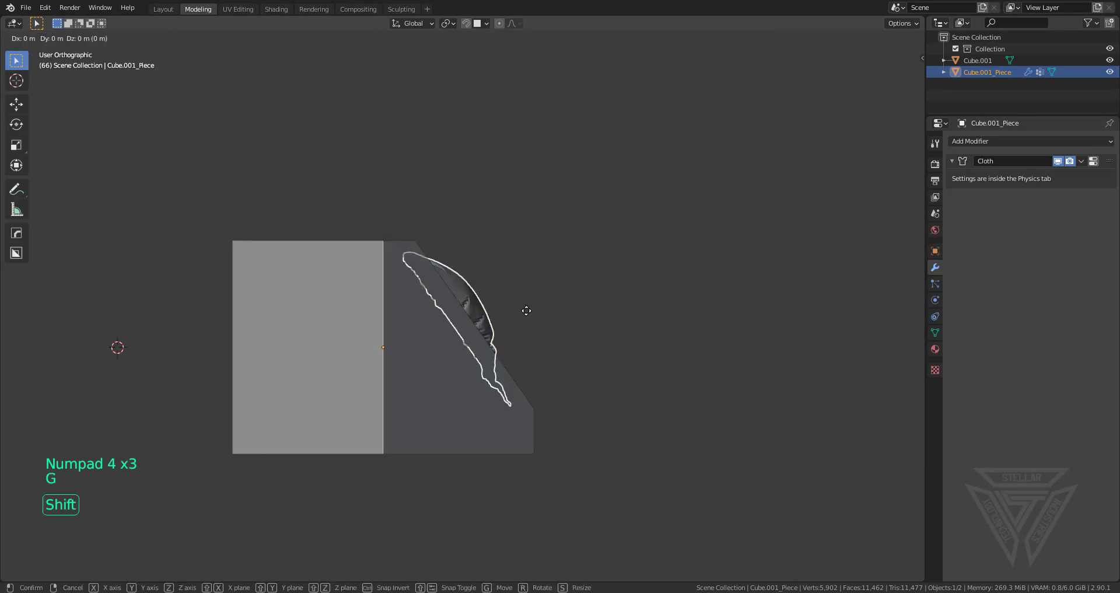
click(549, 296)
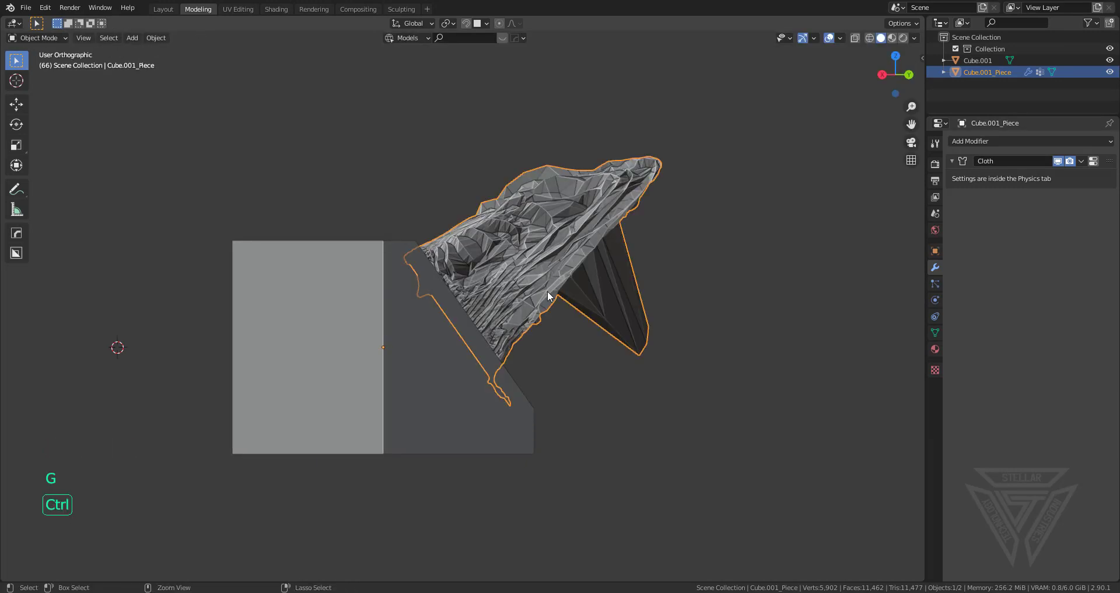
key(ctrl+z)
key(space)
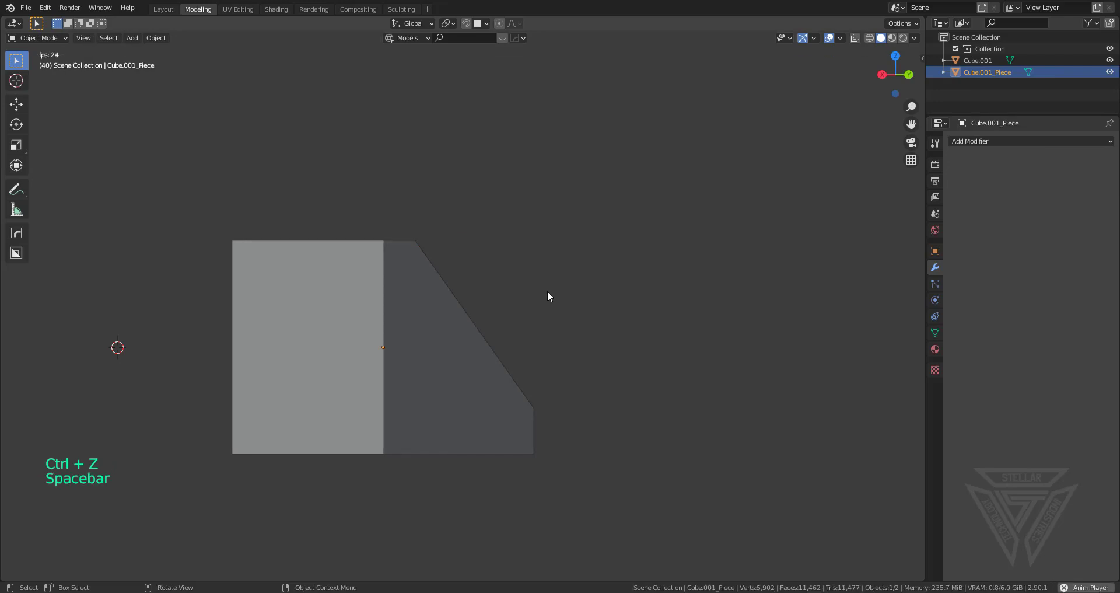
key(space)
mouse_move(557, 313)
middle_down()
mouse_move(513, 347)
mouse_move(547, 326)
middle_up()
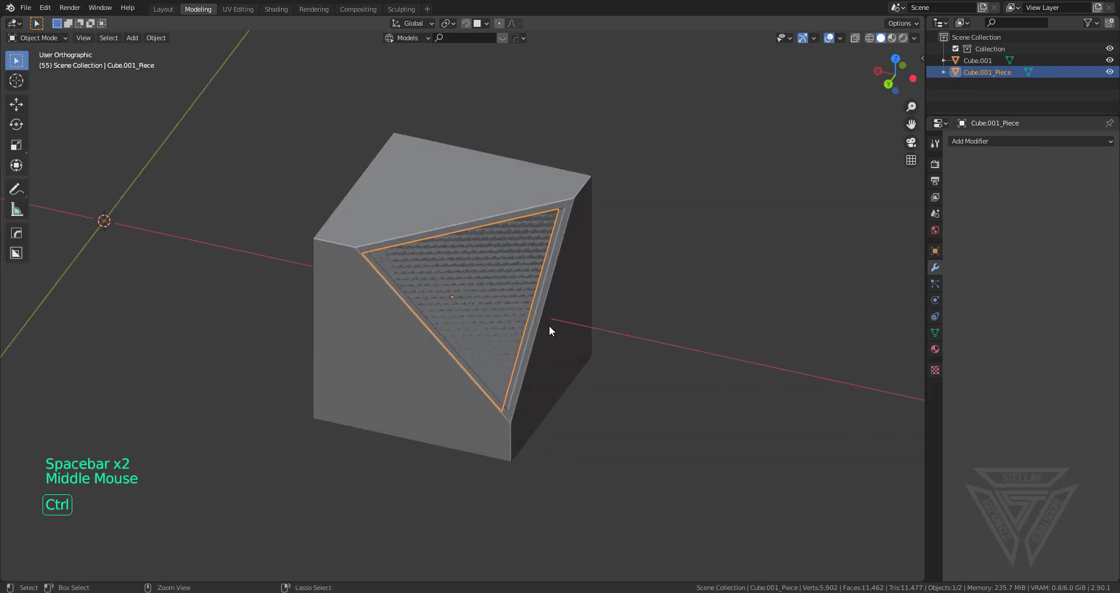
click(163, 9)
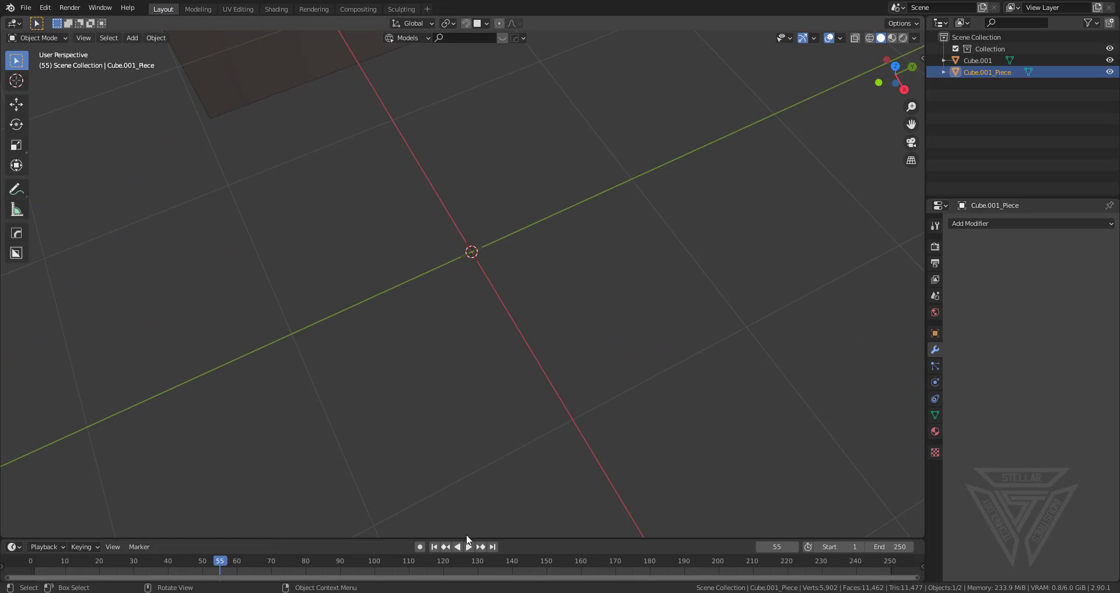
Step: Rewind the timeline to frame 1, then briefly play and stop the animation
click(434, 546)
middle_drag(408, 338, 537, 273)
key(space)
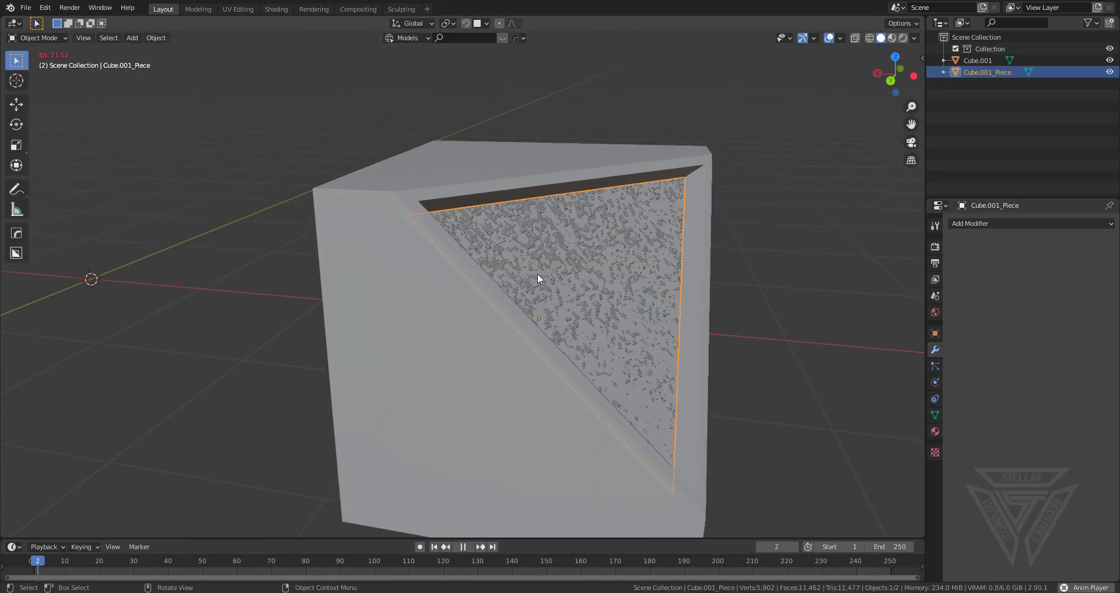
key(space)
scroll(552, 278, down, 3)
middle_drag(600, 299, 893, 325)
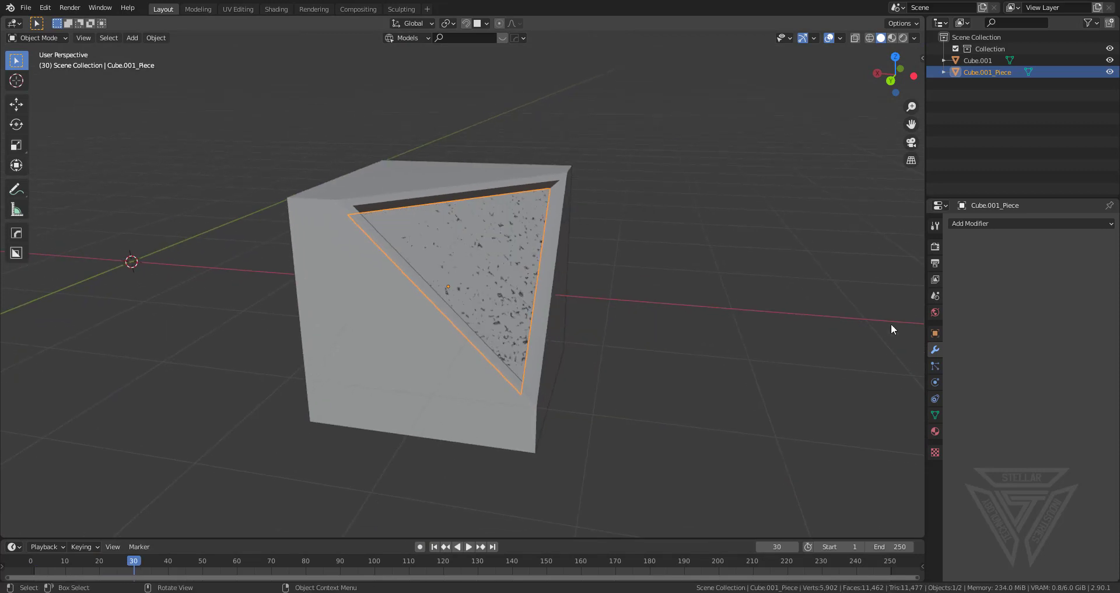
Step: Add a Cloth modifier to Cube.001_Piece from the HOps Q menu
key(q)
mouse_move(503, 254)
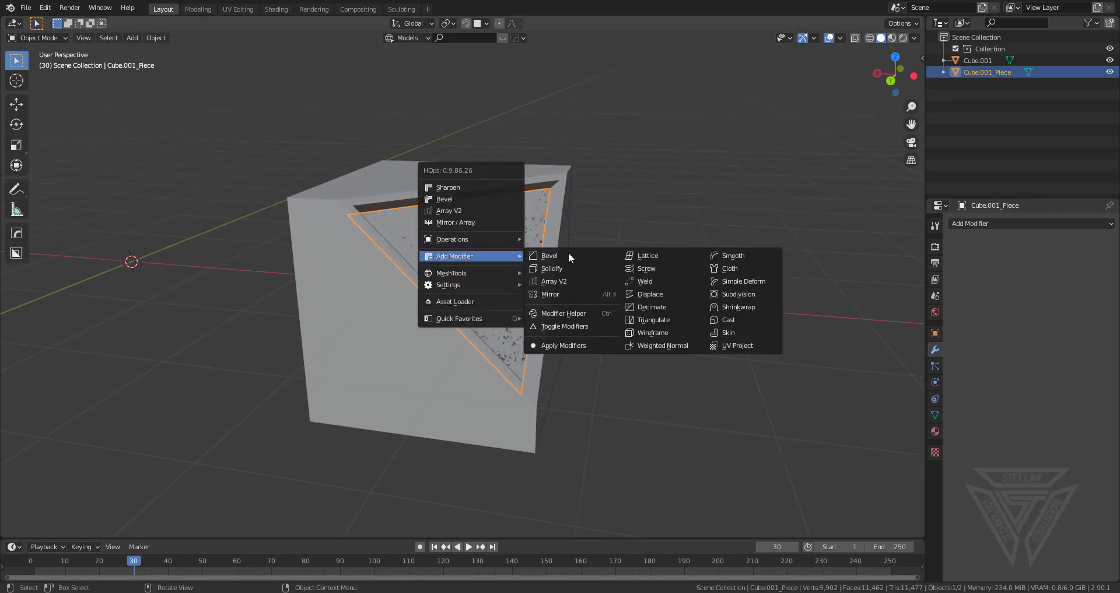
click(741, 271)
scroll(551, 306, up, 3)
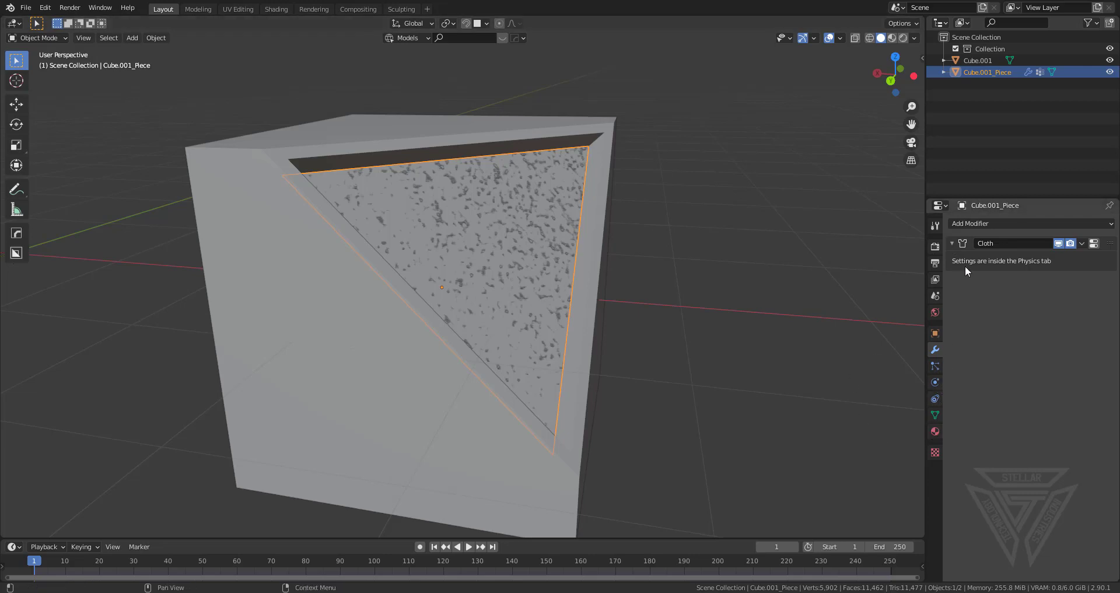
Step: Set the piece's cloth Pressure to 30 in the Physics properties
click(936, 400)
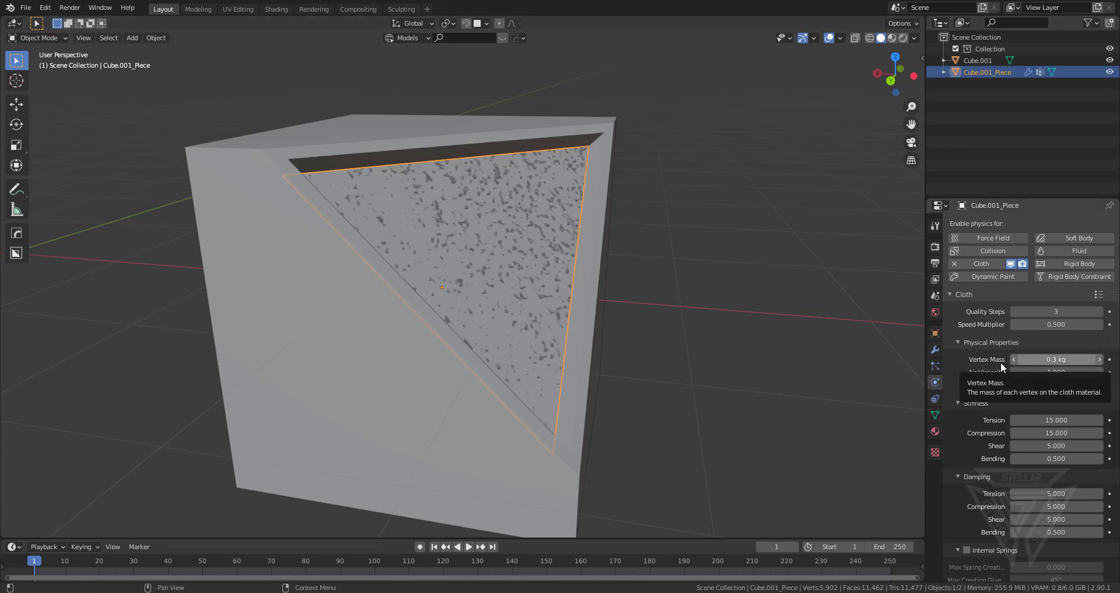
scroll(989, 426, down, 3)
scroll(981, 442, down, 8)
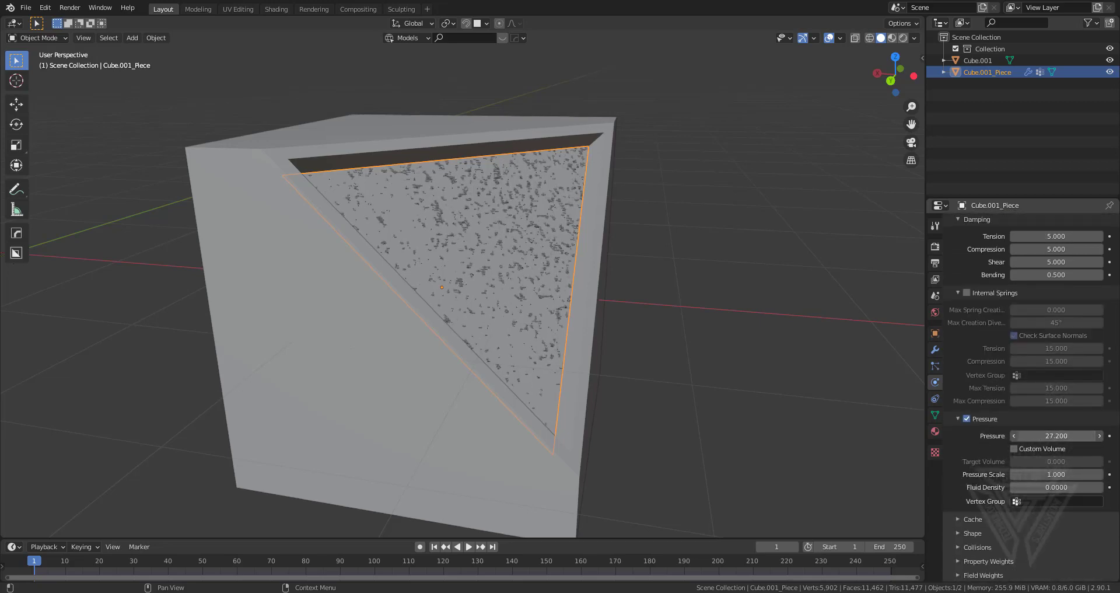
click(1046, 435)
text(28.6)
key(BackSpace)
key(BackSpace)
key(BackSpace)
key(BackSpace)
text(30)
key(Return)
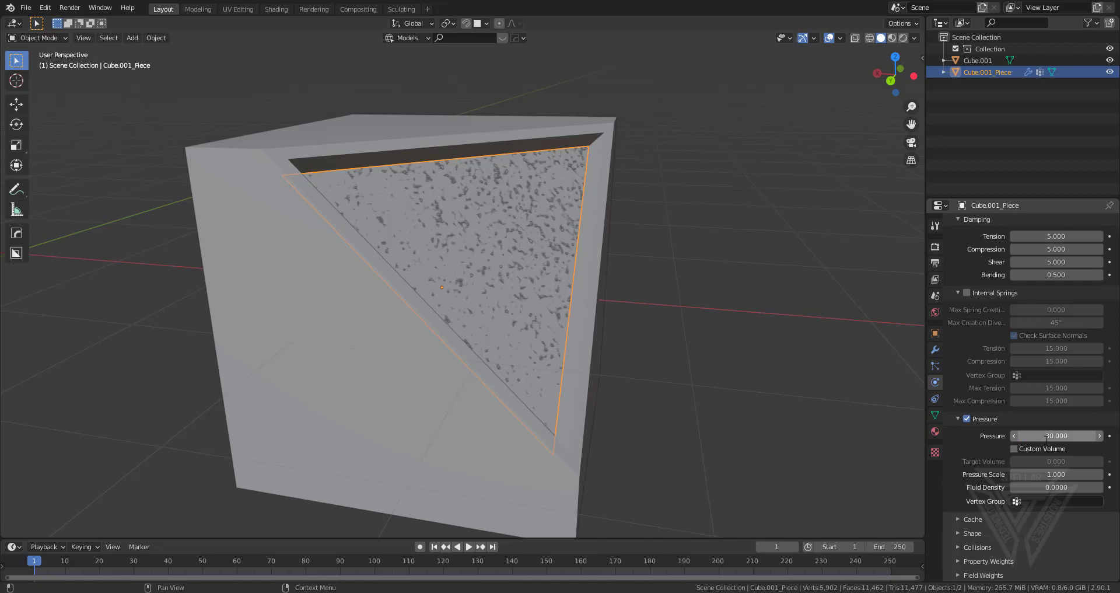
scroll(1017, 516, up, 4)
scroll(993, 425, up, 7)
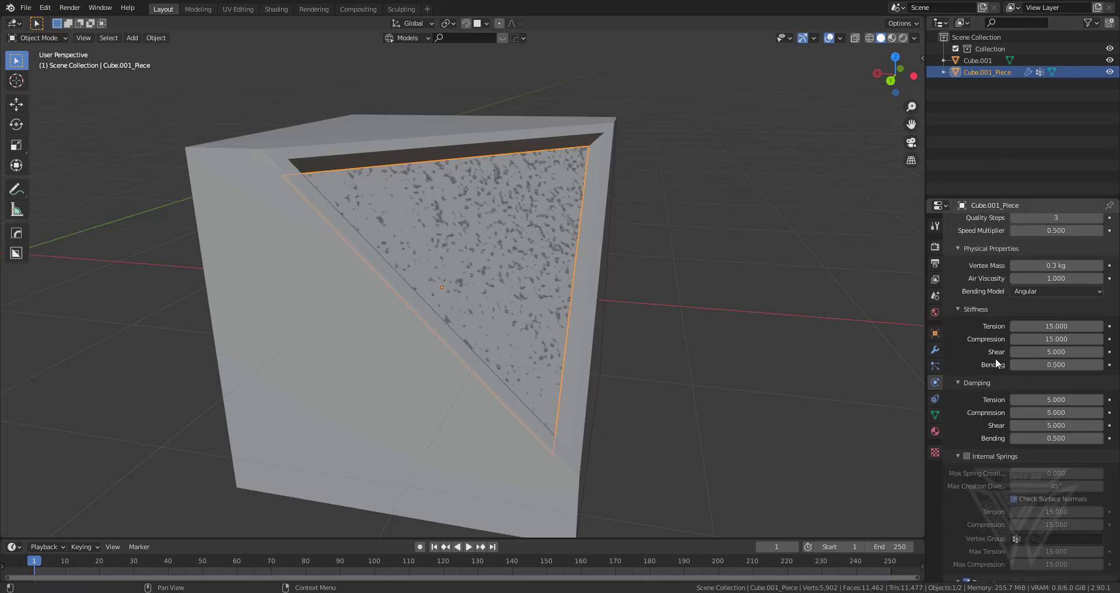
Step: Orbit to face the recess and browse the HOps Q modifier menu
middle_drag(536, 245, 553, 259)
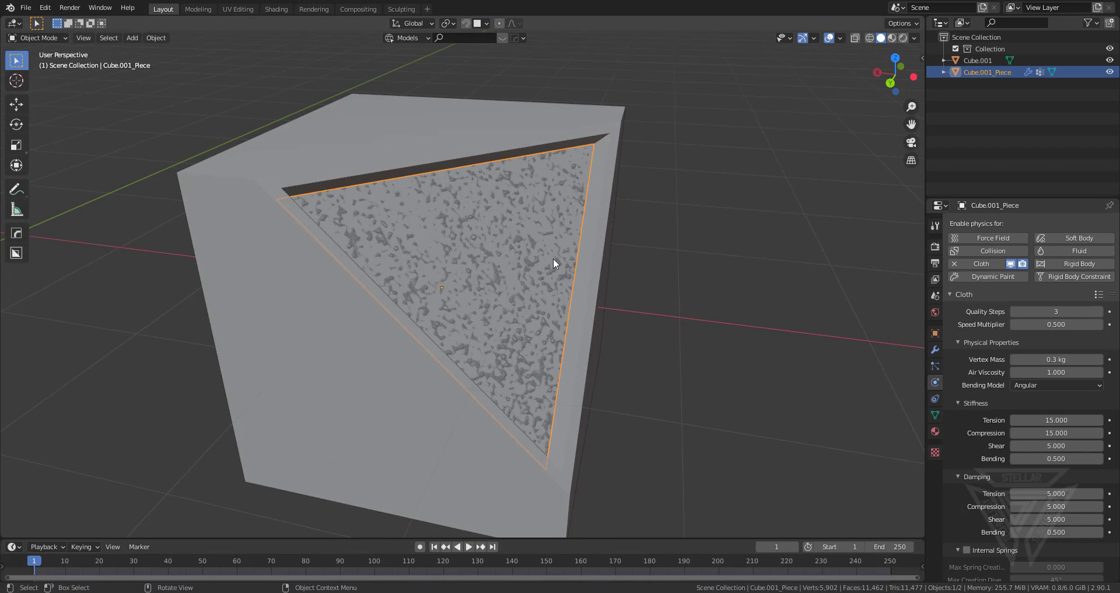
key(q)
scroll(1041, 245, down, 4)
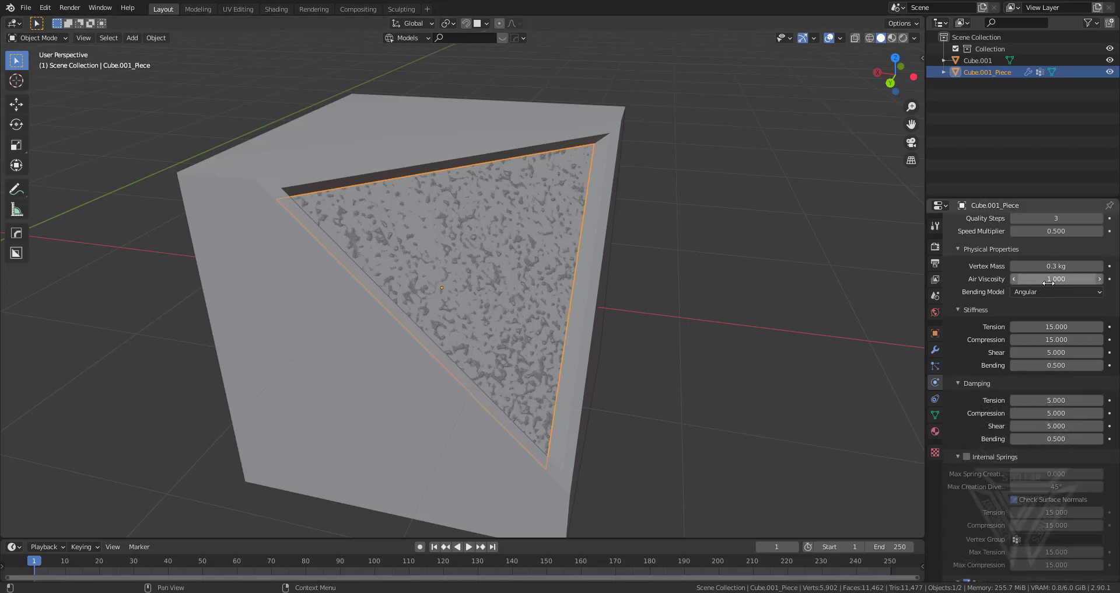
scroll(1042, 262, up, 2)
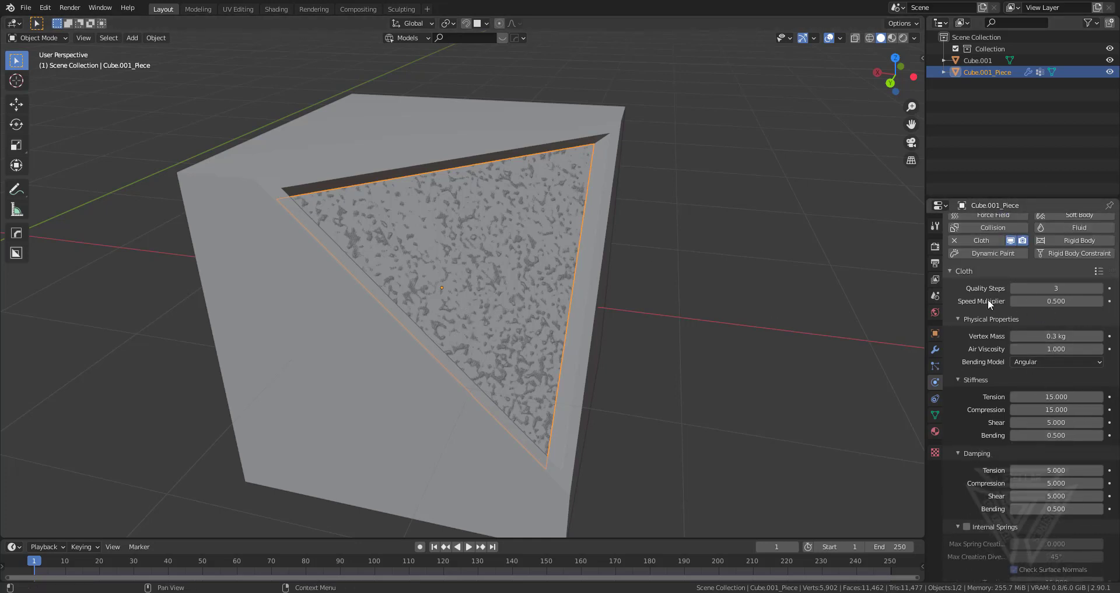
scroll(1053, 455, down, 4)
scroll(995, 295, up, 6)
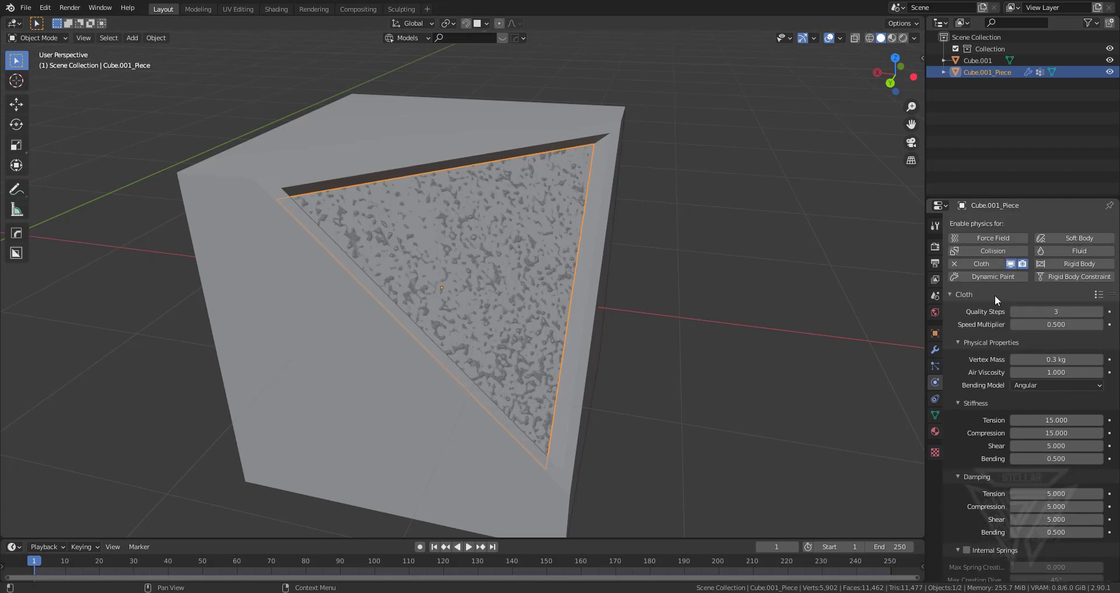
scroll(615, 408, down, 3)
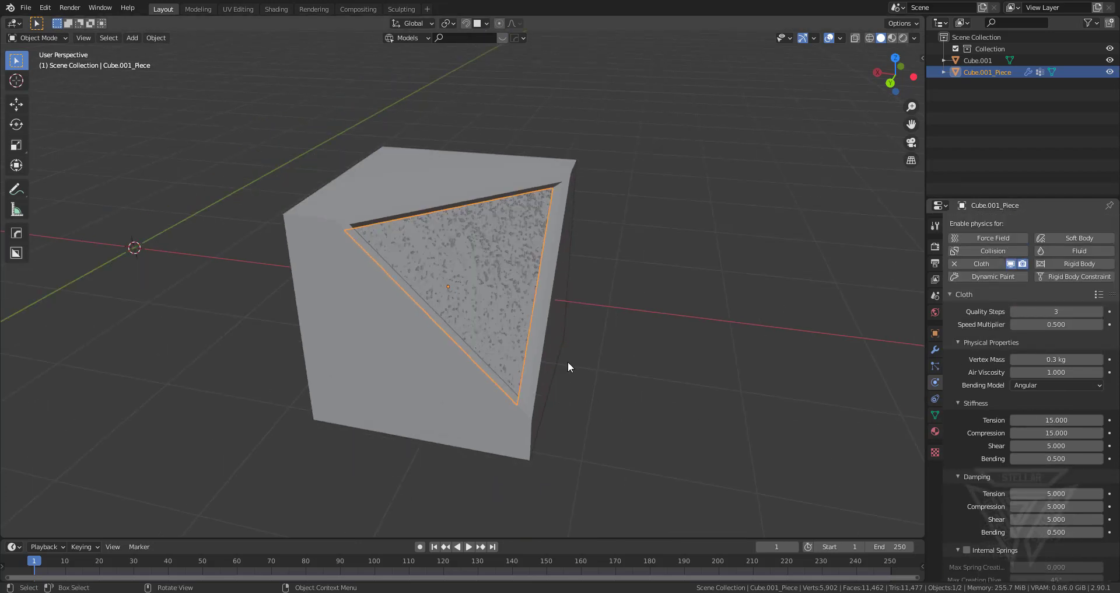
scroll(620, 220, up, 2)
Step: Enable Collision on Cube.001, then run the piece's cloth simulation up to frame 75
click(526, 139)
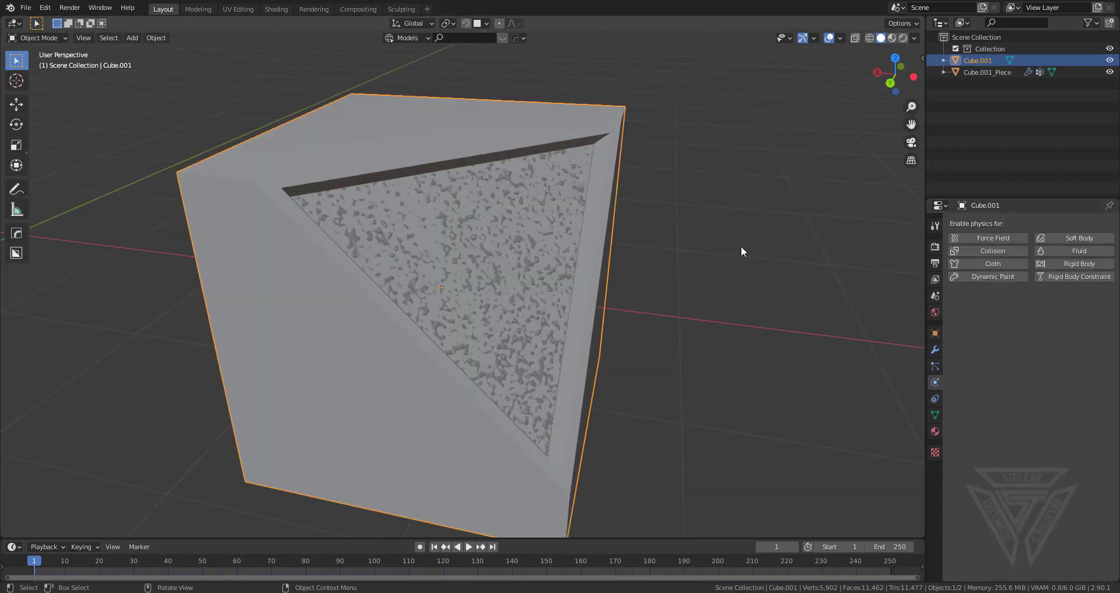
click(992, 252)
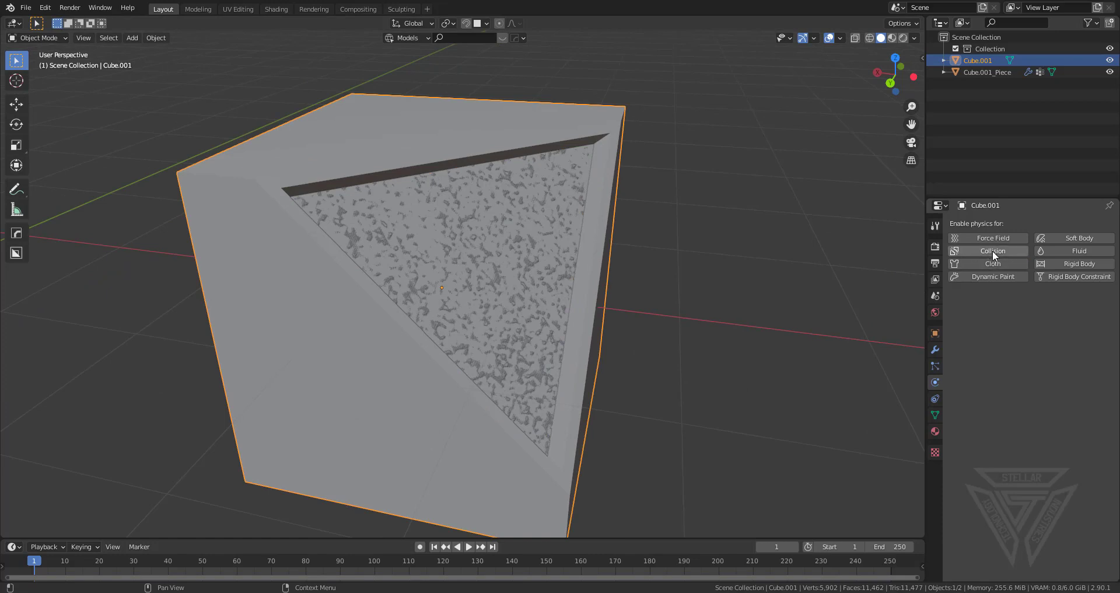
click(481, 264)
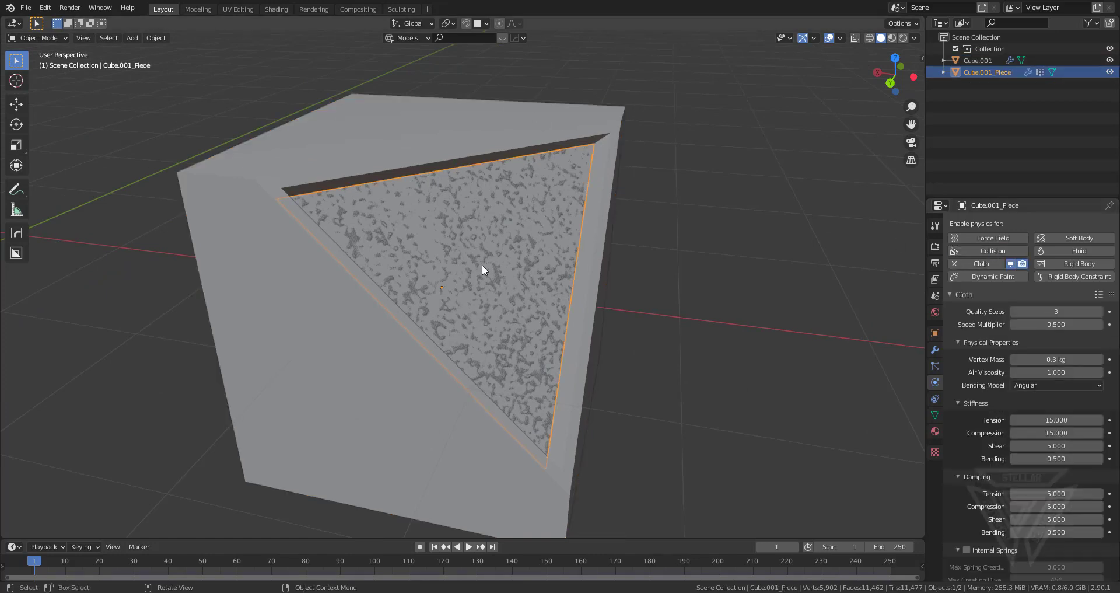
key(space)
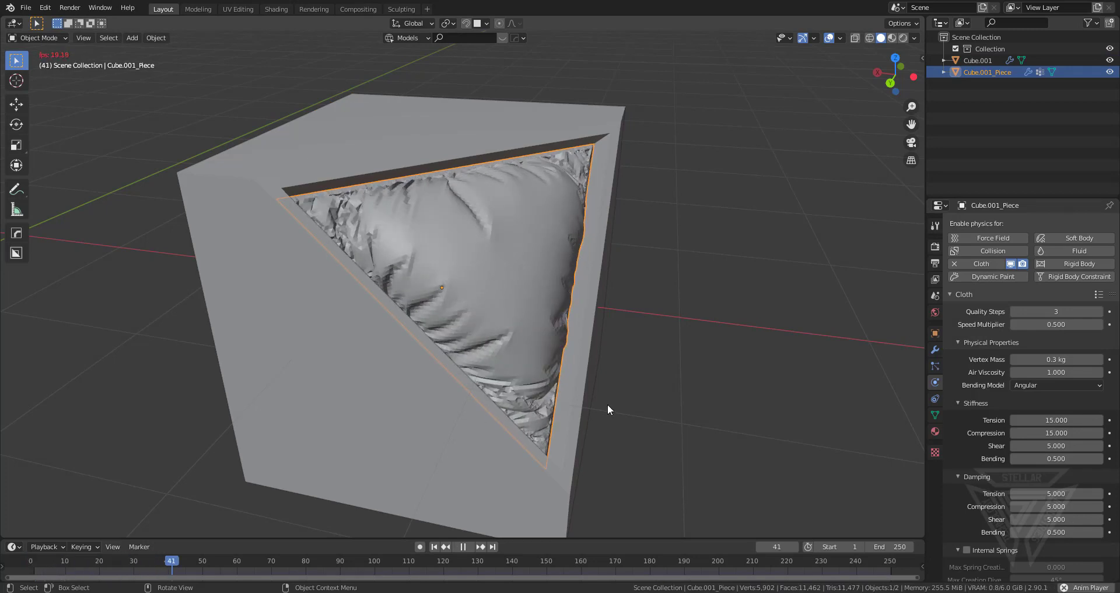
key(space)
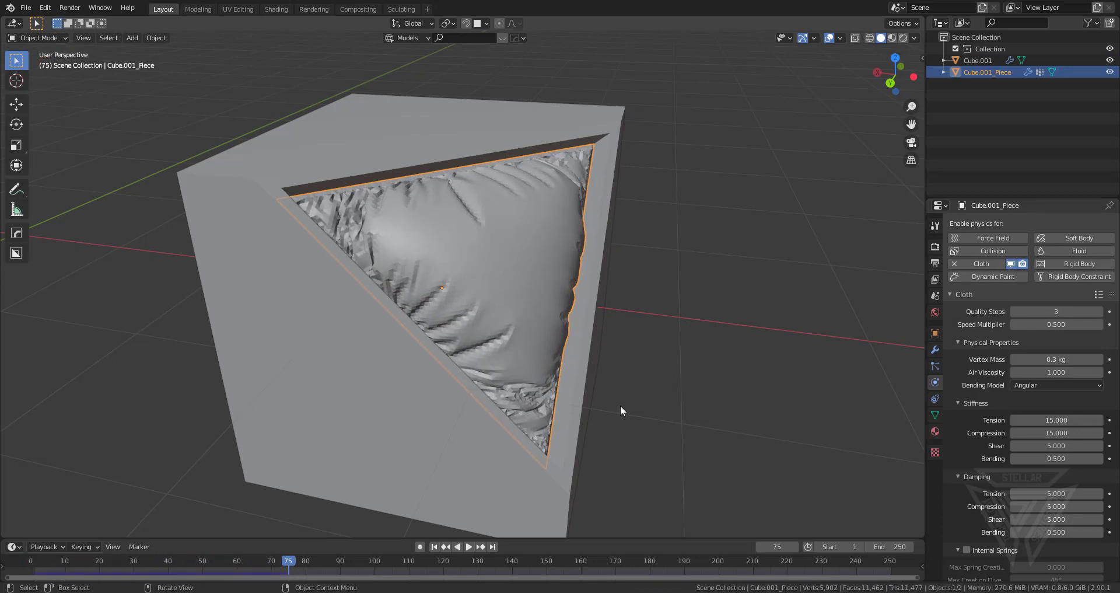
right_click(530, 289)
key(Escape)
mouse_move(530, 289)
middle_down()
mouse_move(545, 271)
mouse_move(534, 276)
middle_up()
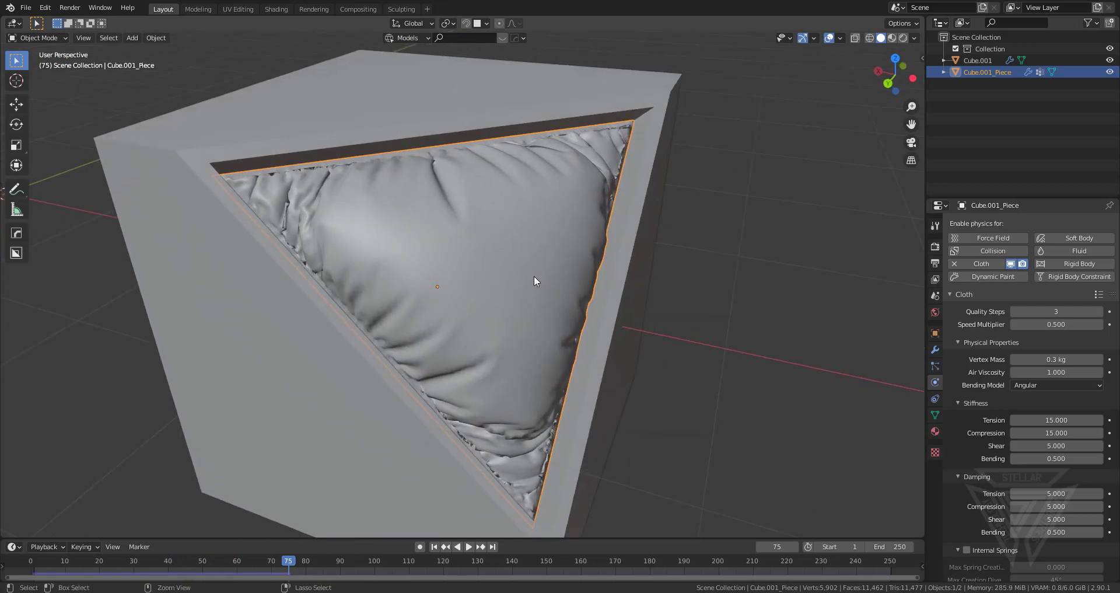
Step: Subdivide the inflated pillow piece for a smoother surface
key(ctrl+1)
scroll(533, 283, up, 2)
scroll(519, 286, down, 4)
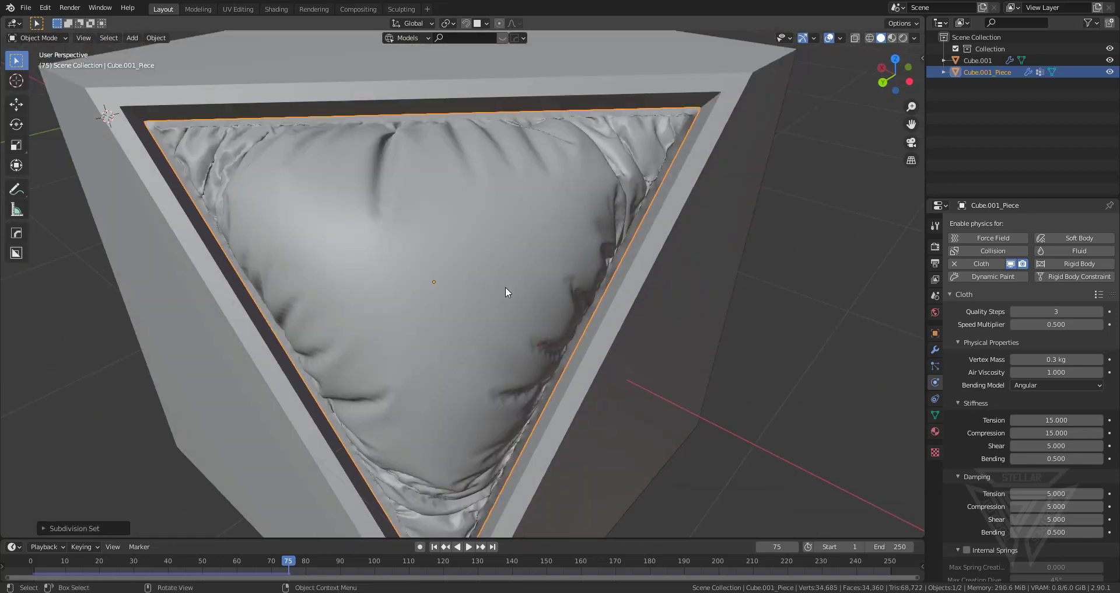
middle_drag(505, 285, 646, 250)
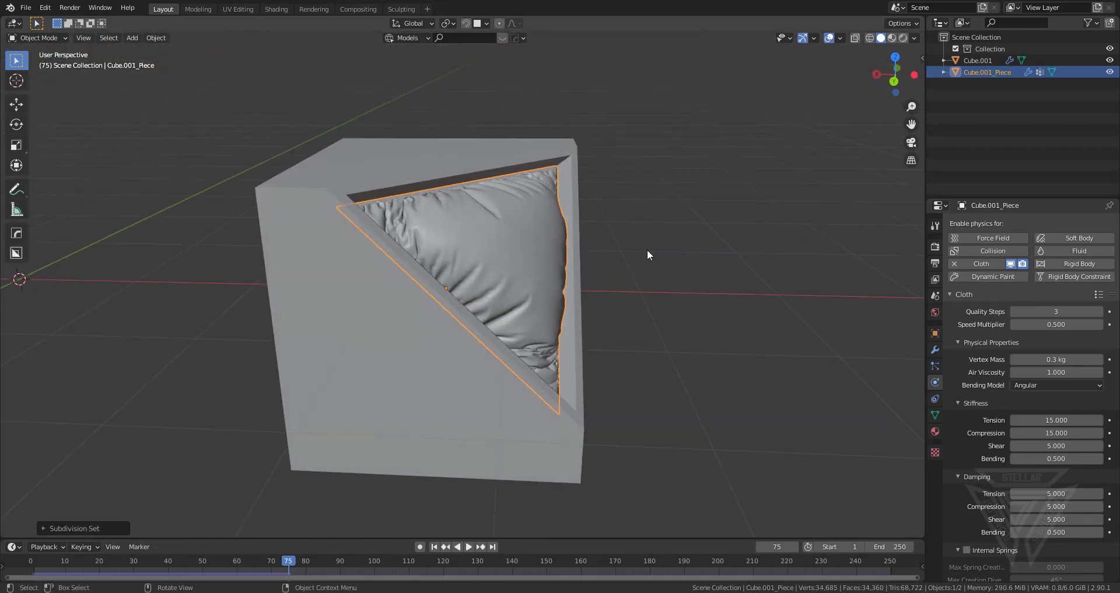
click(646, 249)
Step: Sharpen Cube.001's edges and add a 30° bevel via the HOps Q menu
click(454, 140)
key(q)
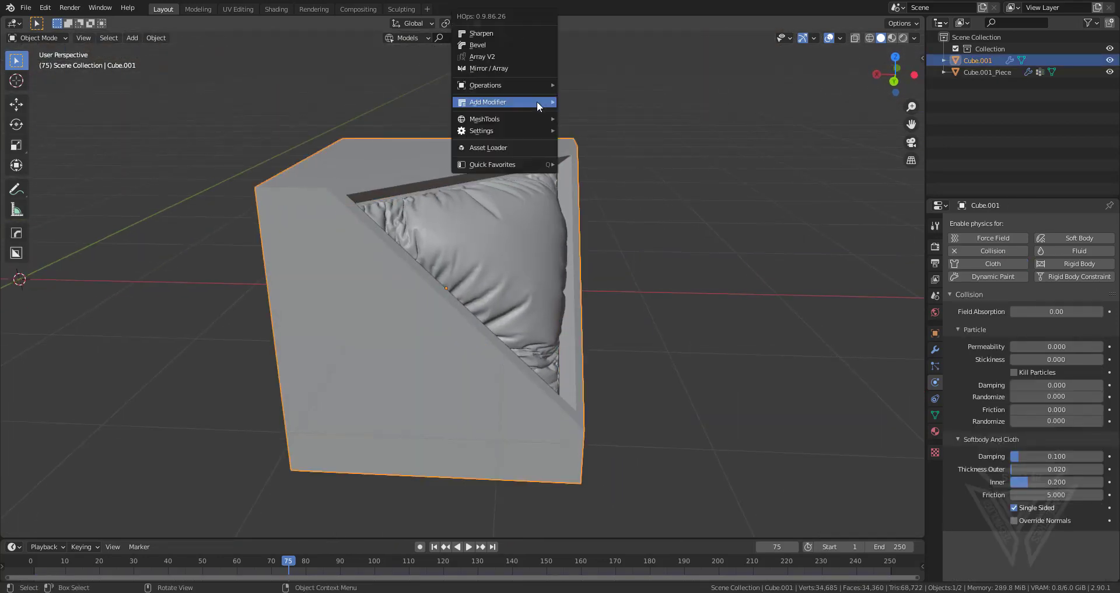
click(529, 23)
key(q)
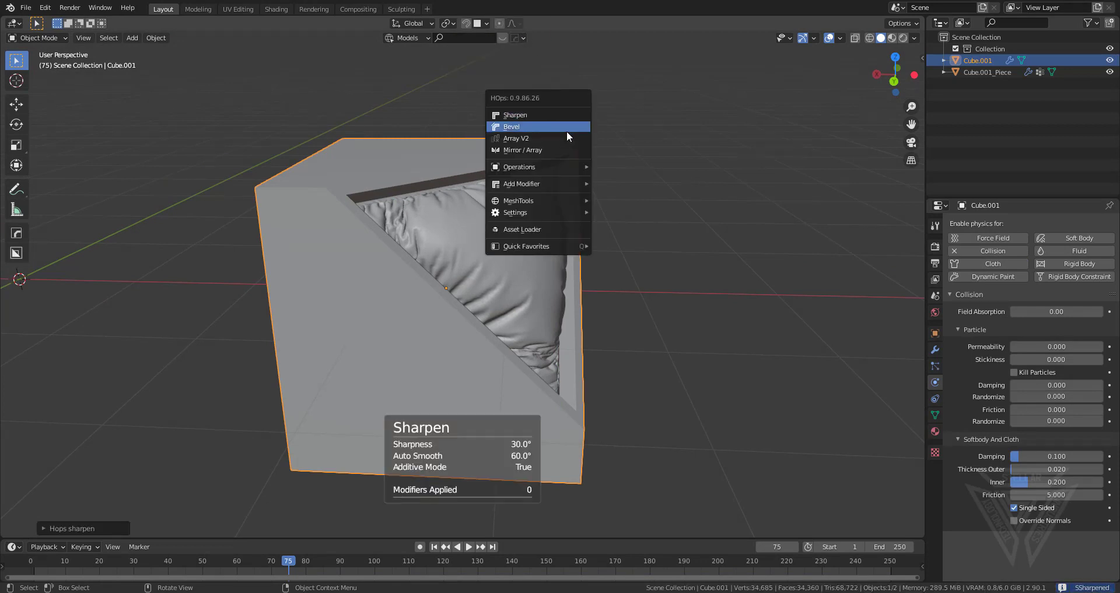
click(567, 132)
middle_drag(569, 135, 654, 228)
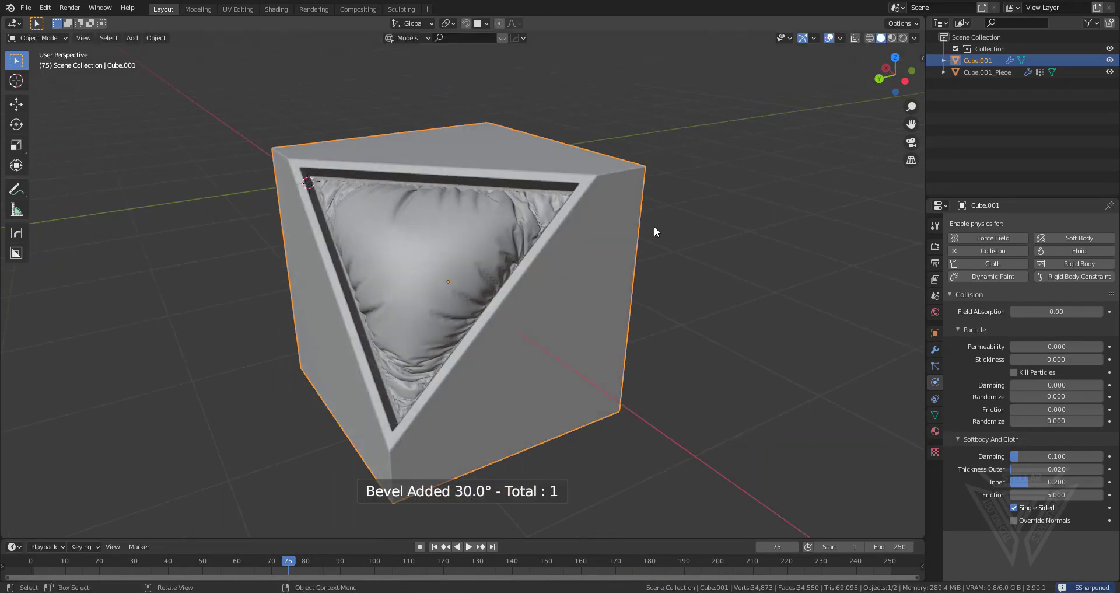
Step: Switch to the Modeling workspace in Object Mode with a perspective view of the recess
click(198, 9)
key(Tab)
scroll(543, 283, up, 2)
middle_drag(544, 282, 384, 266)
key(KP_5)
Step: Orbit and zoom around the cube to inspect the wrinkled pillow in its beveled recess
scroll(501, 310, down, 4)
scroll(544, 314, up, 2)
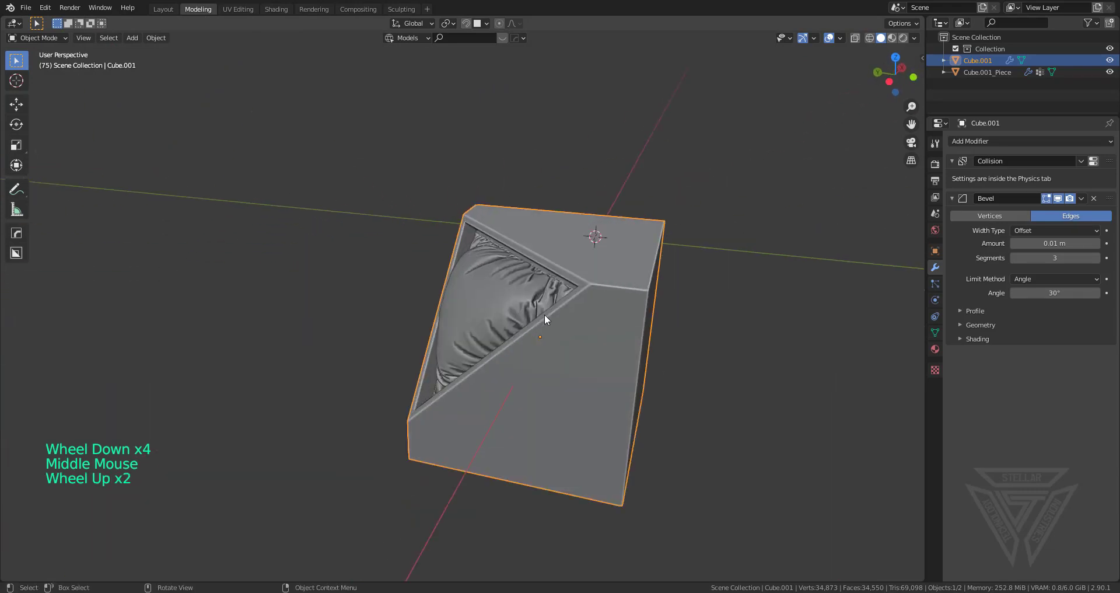
mouse_move(545, 314)
shift+middle_down()
mouse_move(416, 280)
mouse_move(513, 341)
mouse_move(572, 322)
mouse_move(642, 316)
mouse_move(657, 328)
mouse_move(576, 381)
mouse_move(559, 311)
shift+middle_up()
scroll(655, 317, up, 4)
scroll(576, 381, down, 1)
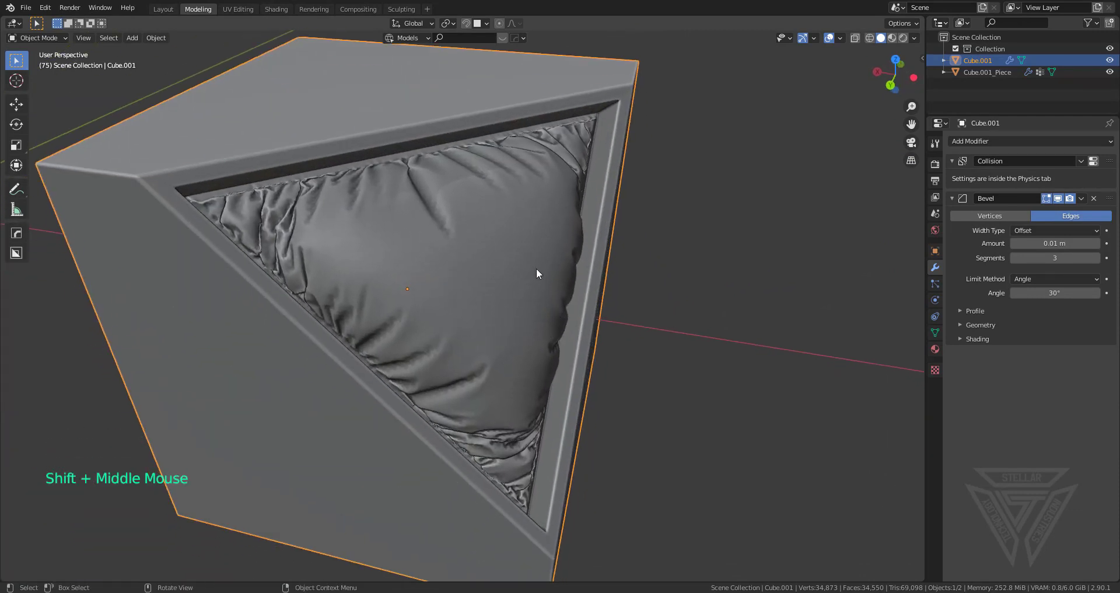
scroll(541, 288, down, 2)
scroll(519, 294, up, 3)
middle_drag(534, 283, 603, 376)
scroll(452, 294, down, 3)
scroll(452, 302, down, 1)
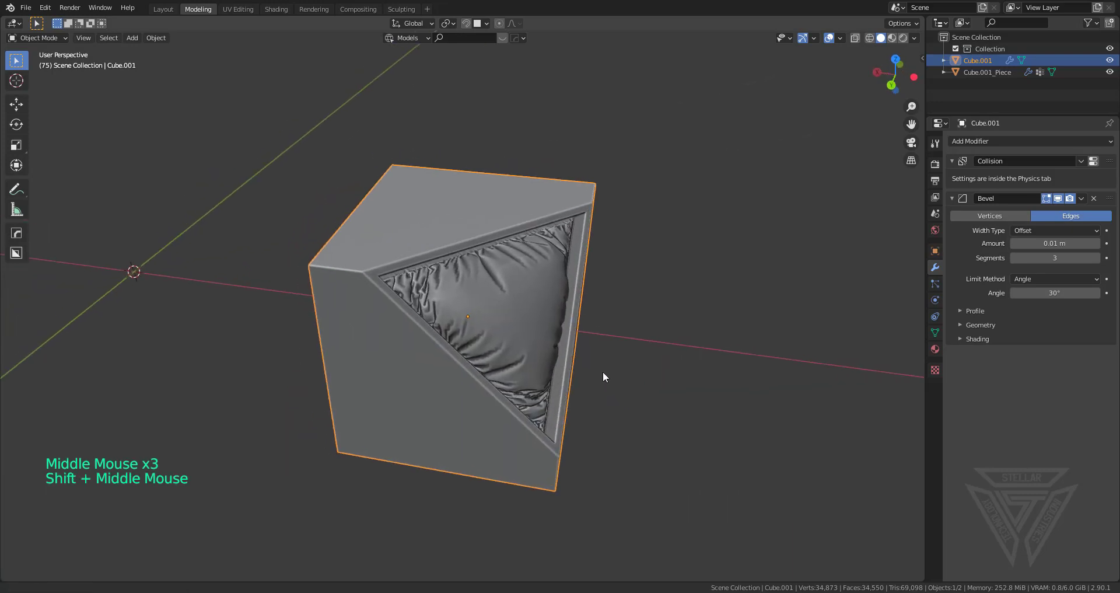